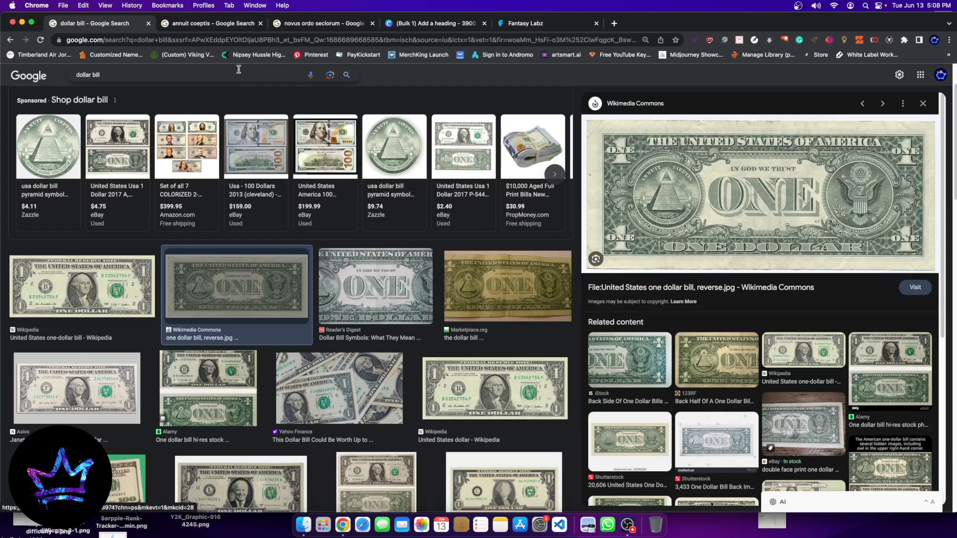
- Check the search results explaining the motto "annuit coeptis" and return to the dollar bill image results
{"action": "left_click", "coordinate": [212, 23]}
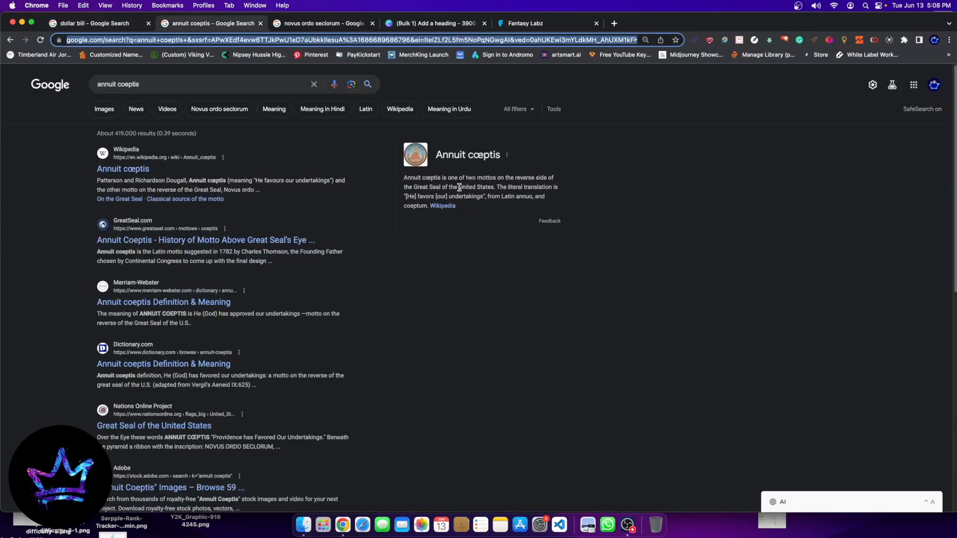
{"action": "left_click", "coordinate": [132, 24]}
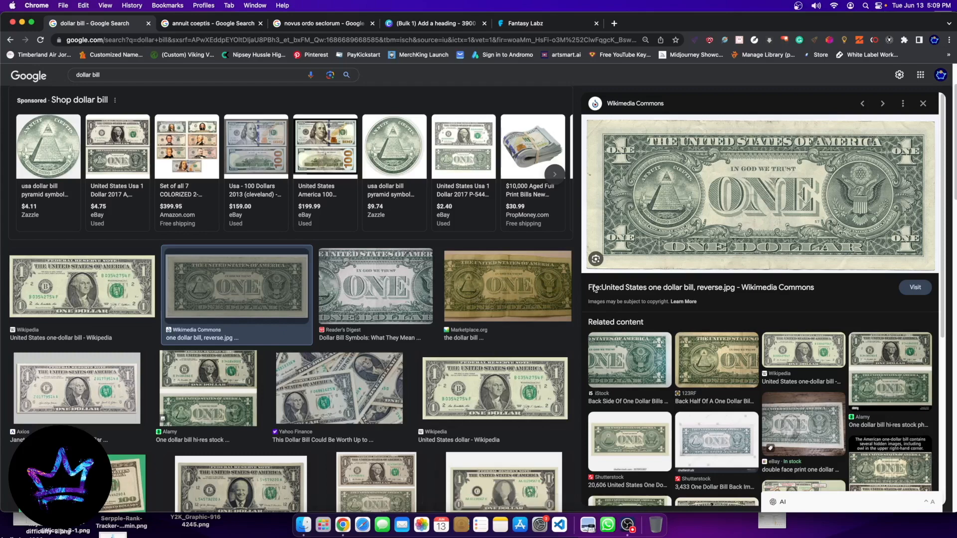
- Open the purple eagle Starry Night shirt design from the Desktop folder in Preview and close the folder window
{"action": "left_click", "coordinate": [305, 525]}
{"action": "left_click", "coordinate": [342, 212]}
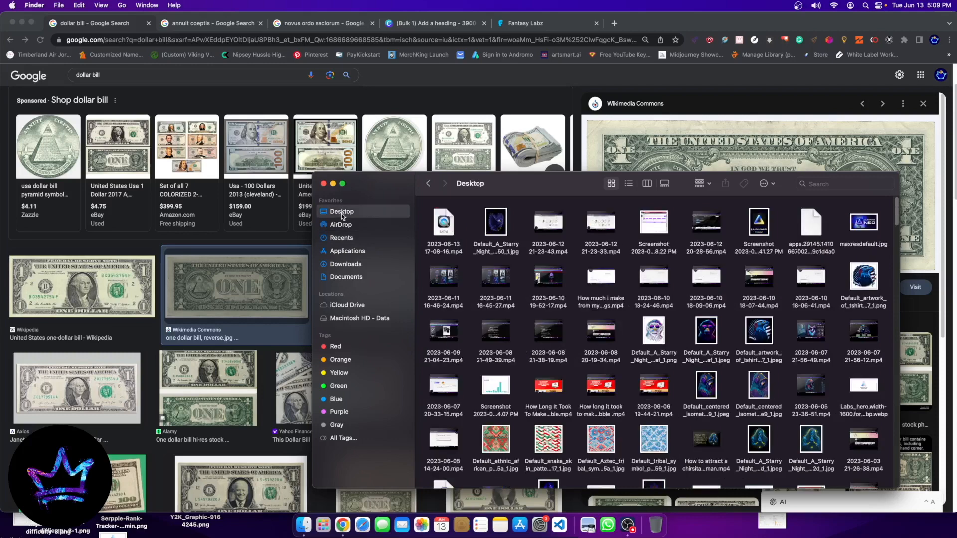
{"action": "double_click", "coordinate": [498, 223]}
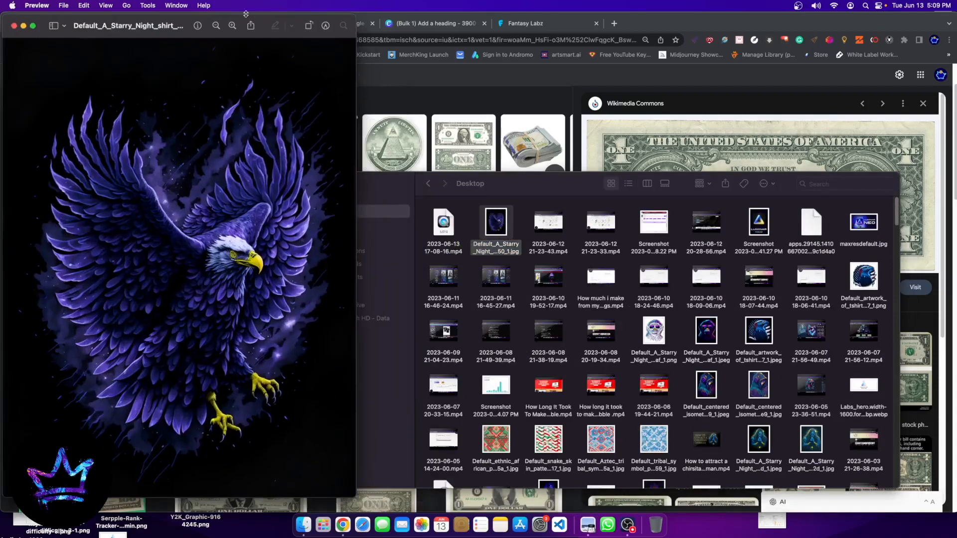
{"action": "left_click_drag", "start_coordinate": [232, 37], "coordinate": [481, 34]}
{"action": "left_click", "coordinate": [744, 183]}
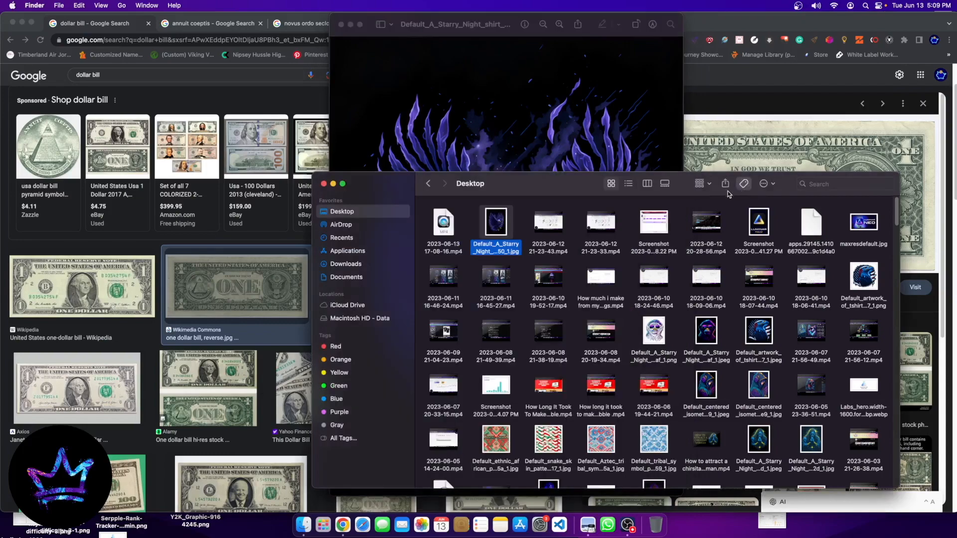
{"action": "left_click", "coordinate": [323, 185]}
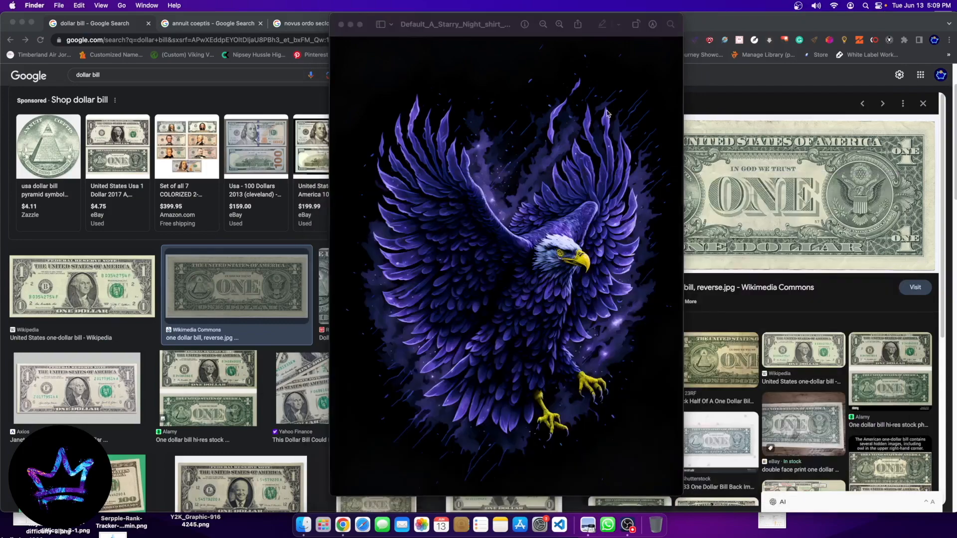
- Switch to the browser and show the Fantasy Labz website
{"action": "left_click", "coordinate": [710, 103]}
{"action": "left_click", "coordinate": [526, 24]}
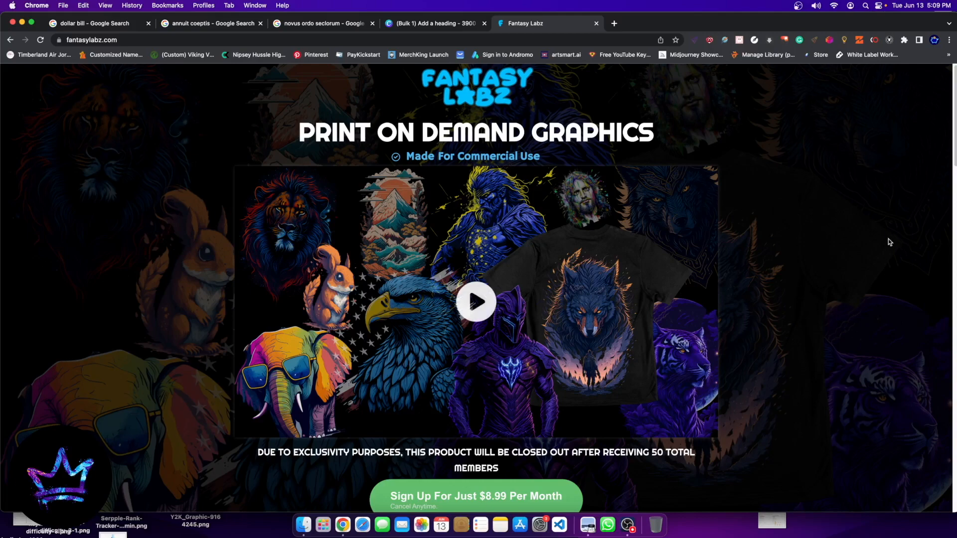
- Search the installed applications for "lum" and launch Luminar Neo
{"action": "left_click", "coordinate": [324, 528]}
{"action": "type", "text": "lum"}
{"action": "key", "text": "Return"}
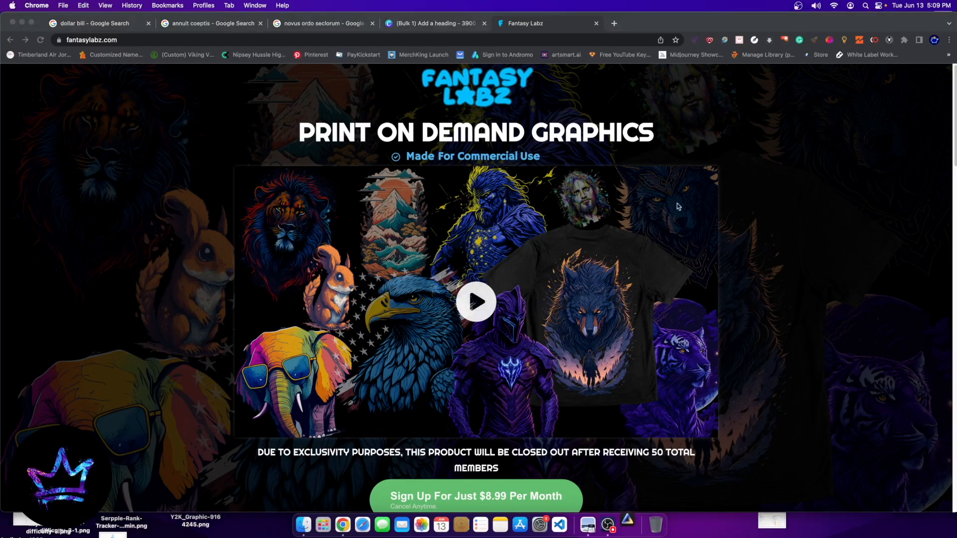
- View the eagle shirt design again from the recent files, close the file window and quit Preview
{"action": "left_click", "coordinate": [304, 525]}
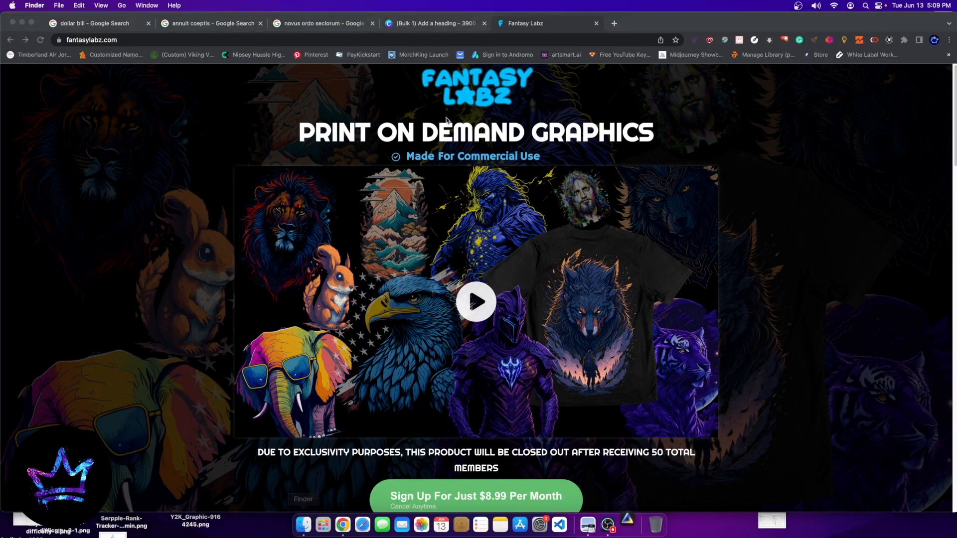
{"action": "left_click", "coordinate": [439, 227]}
{"action": "double_click", "coordinate": [439, 227]}
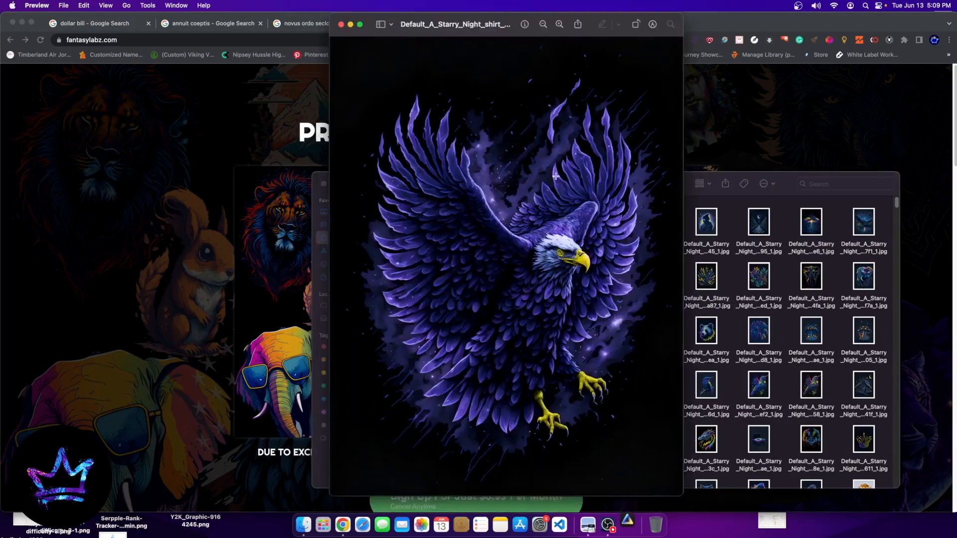
{"action": "left_click_drag", "start_coordinate": [733, 196], "coordinate": [768, 197]}
{"action": "left_click", "coordinate": [368, 186]}
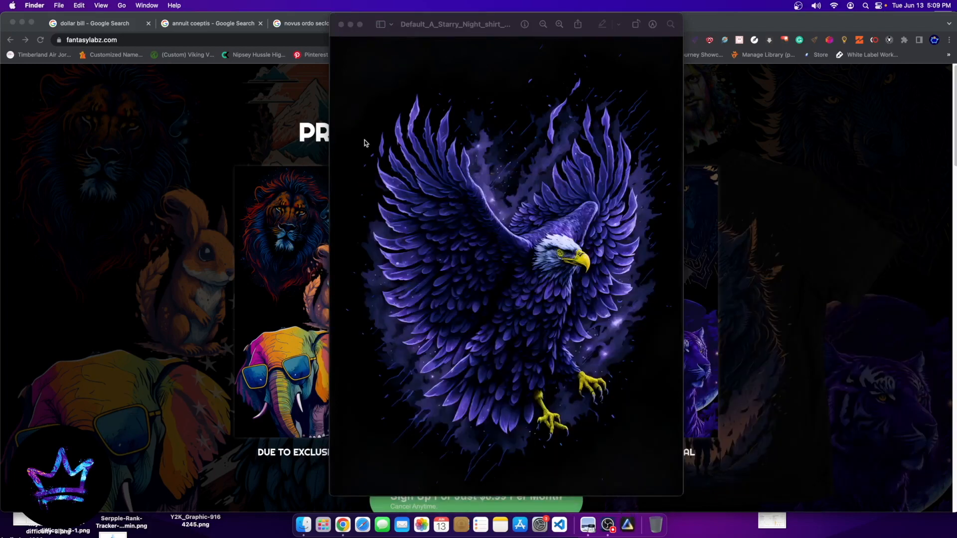
{"action": "right_click", "coordinate": [588, 525]}
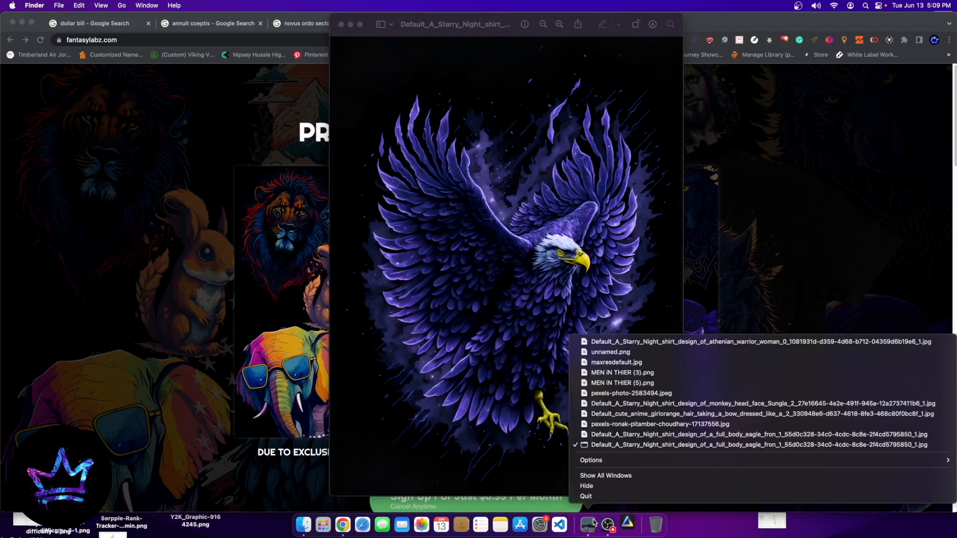
{"action": "left_click", "coordinate": [593, 496]}
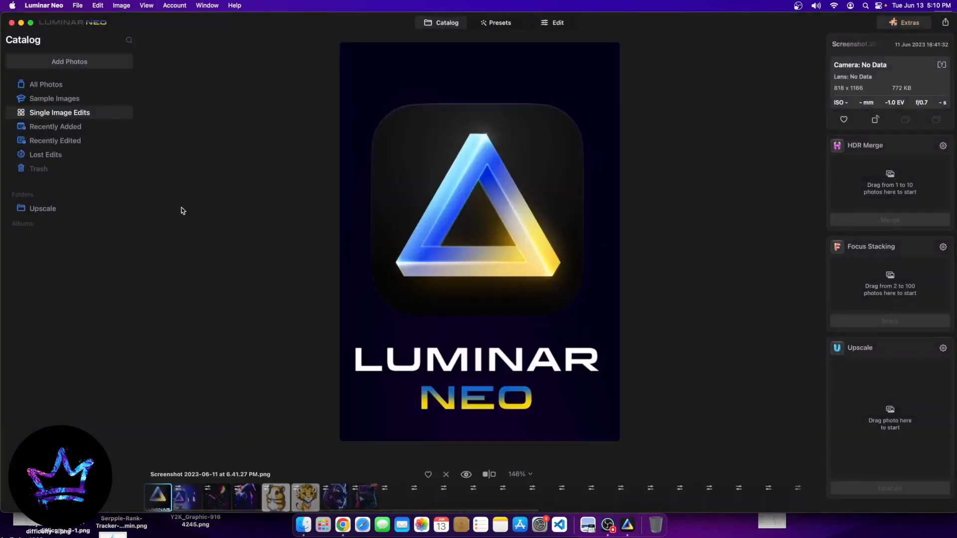
- Show all photos in the Luminar Neo catalog as a grid, dismissing the Skylum News window
{"action": "left_click", "coordinate": [51, 82]}
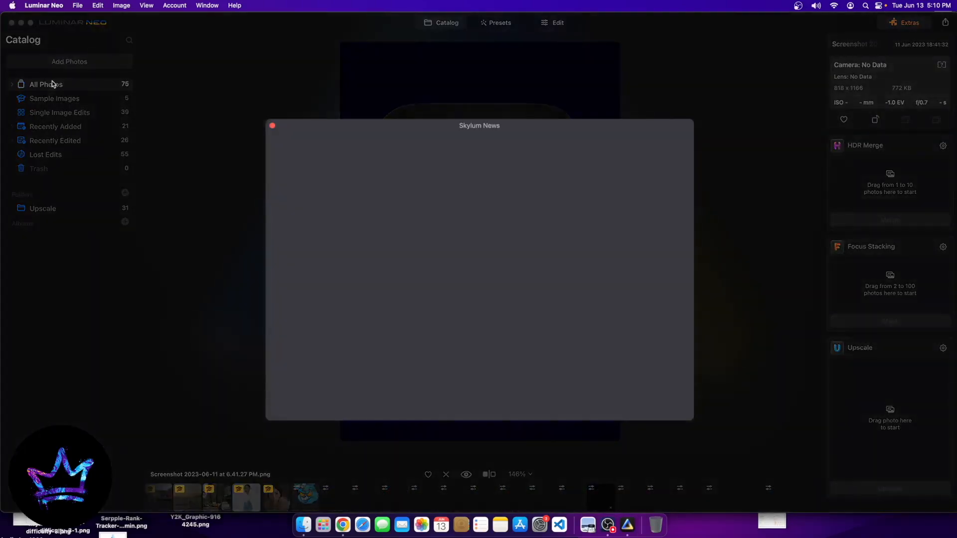
{"action": "left_click", "coordinate": [272, 125]}
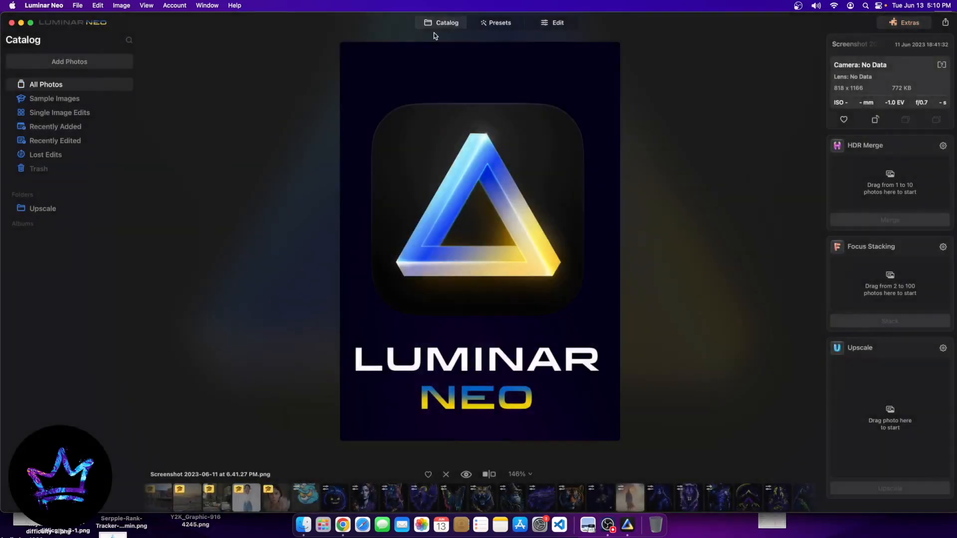
{"action": "left_click", "coordinate": [441, 24]}
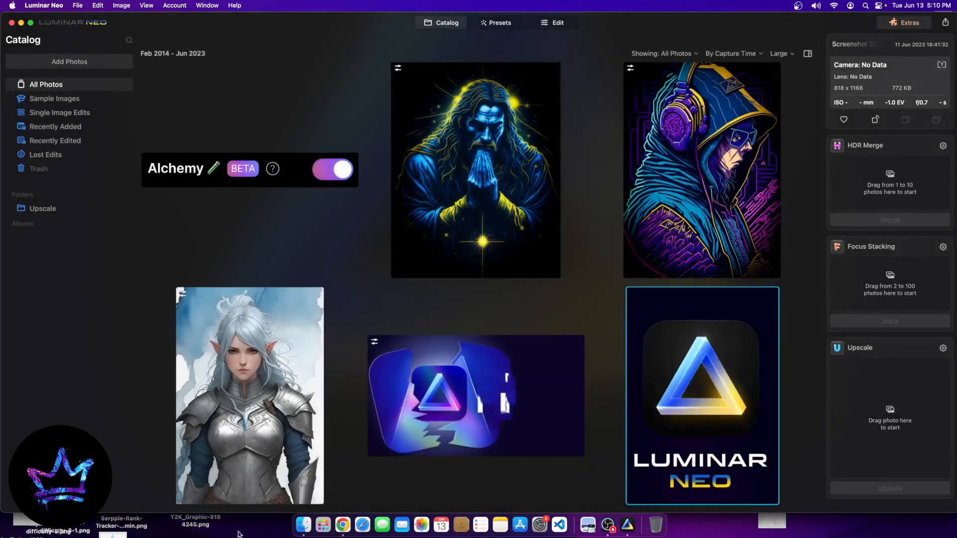
- Import the eagle shirt design from the recent files into Luminar Neo
{"action": "left_click", "coordinate": [304, 525]}
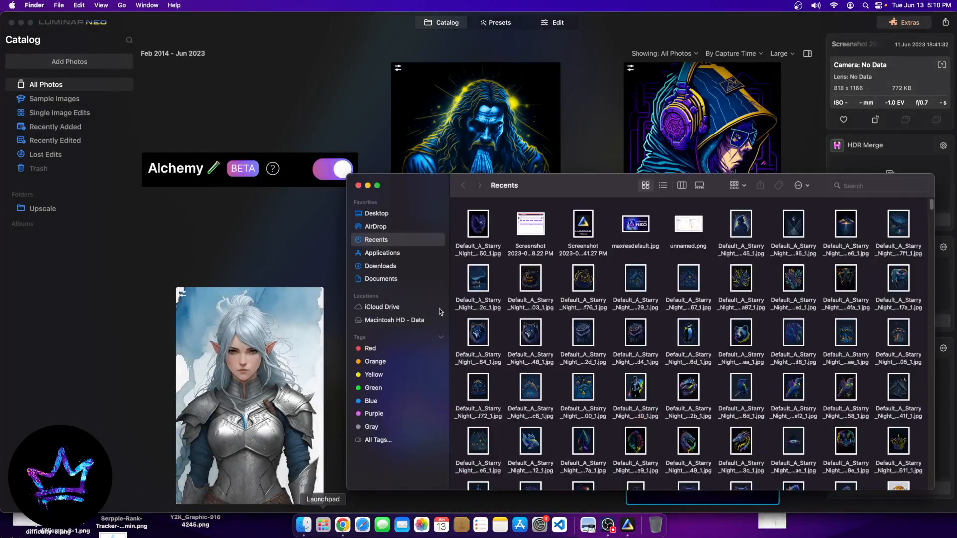
{"action": "left_click_drag", "start_coordinate": [482, 228], "coordinate": [343, 85]}
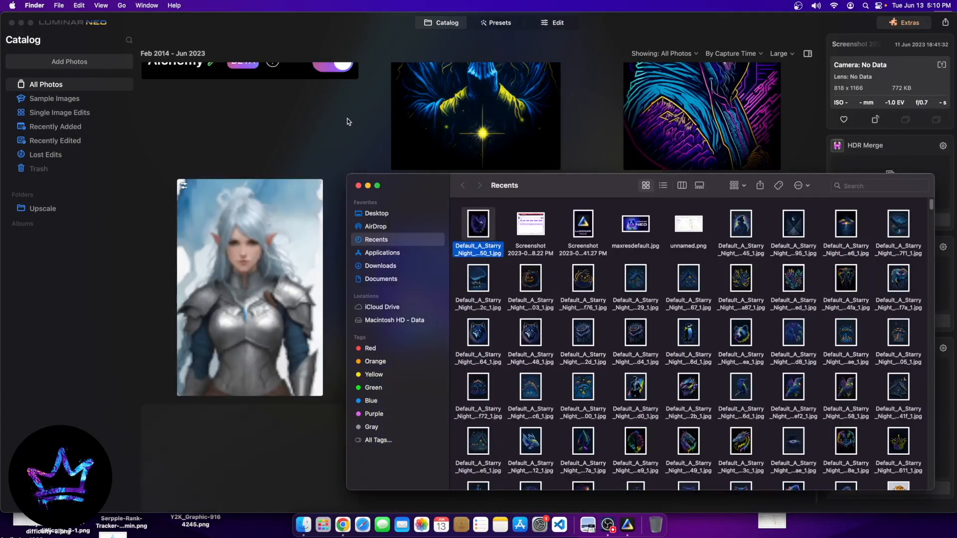
{"action": "left_click", "coordinate": [348, 118]}
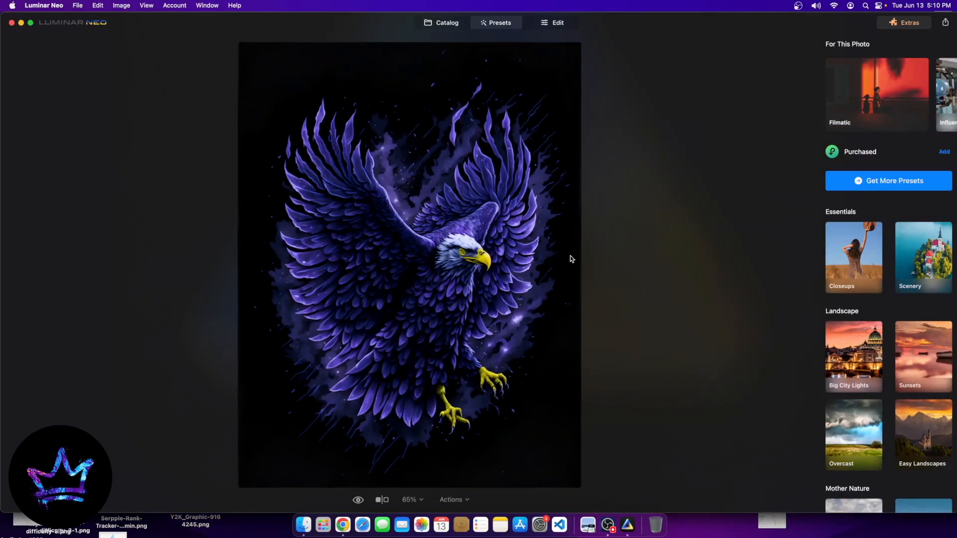
- Raise the eagle image's Smart Contrast to 100 with the Develop tool
{"action": "left_click", "coordinate": [553, 22]}
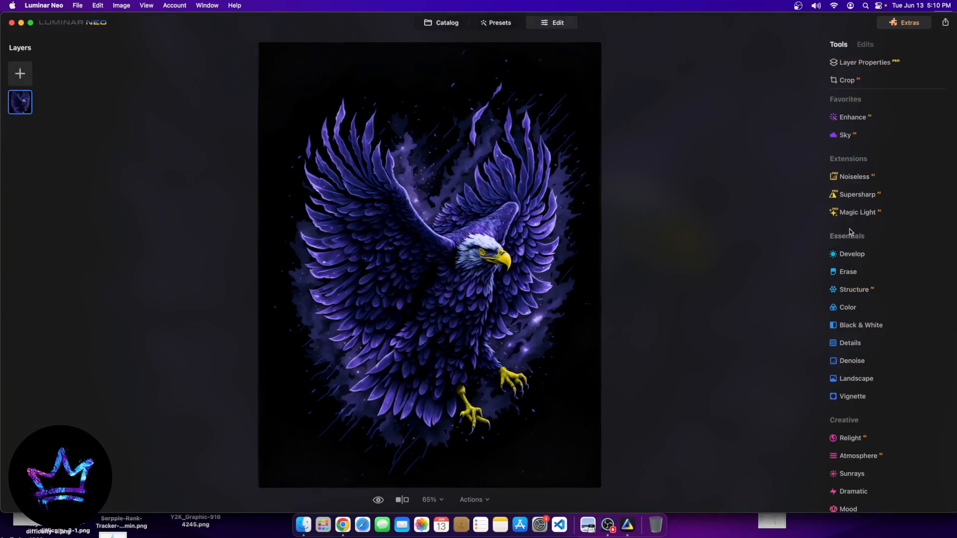
{"action": "left_click", "coordinate": [851, 255]}
{"action": "left_click_drag", "start_coordinate": [889, 338], "coordinate": [942, 338]}
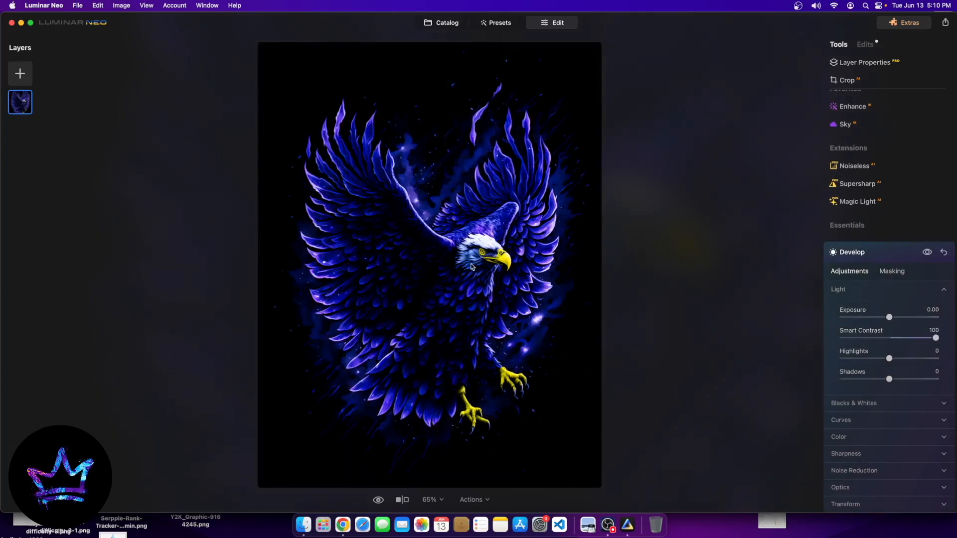
- Erase the swirl inside the eagle's eye using the Erase tool with brush size 10
{"action": "scroll", "coordinate": [467, 319], "scroll_direction": "up", "scroll_amount": 10}
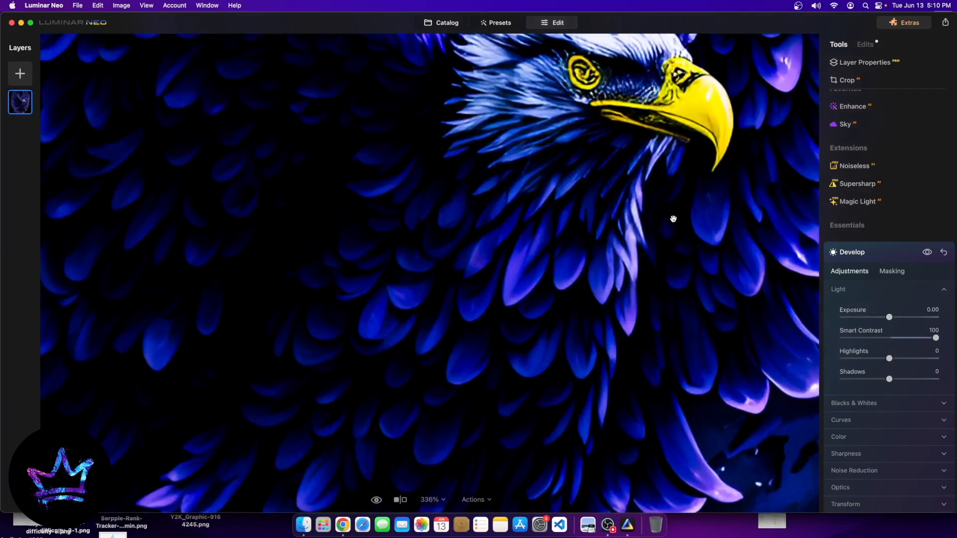
{"action": "scroll", "coordinate": [602, 205], "scroll_direction": "up", "scroll_amount": 4}
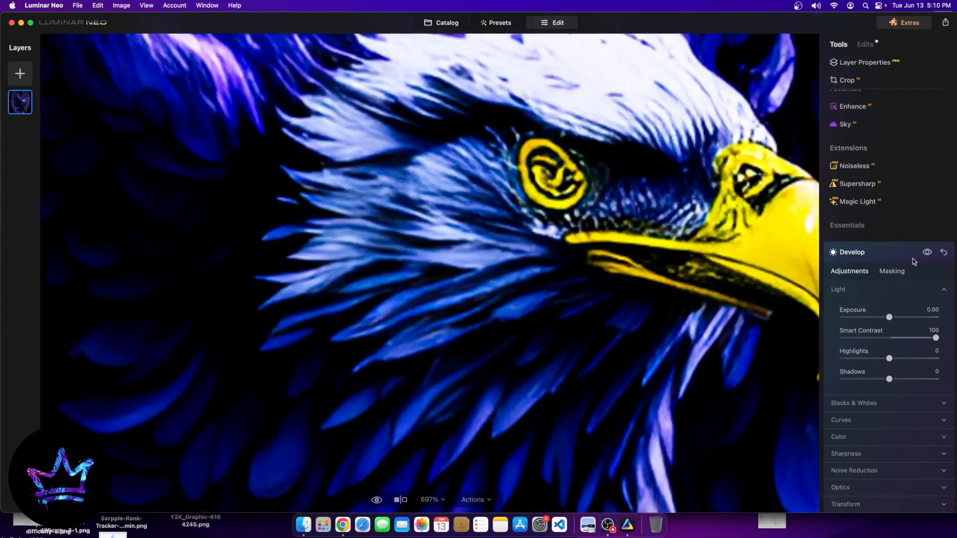
{"action": "scroll", "coordinate": [892, 383], "scroll_direction": "up", "scroll_amount": 1}
{"action": "scroll", "coordinate": [893, 383], "scroll_direction": "down", "scroll_amount": 5}
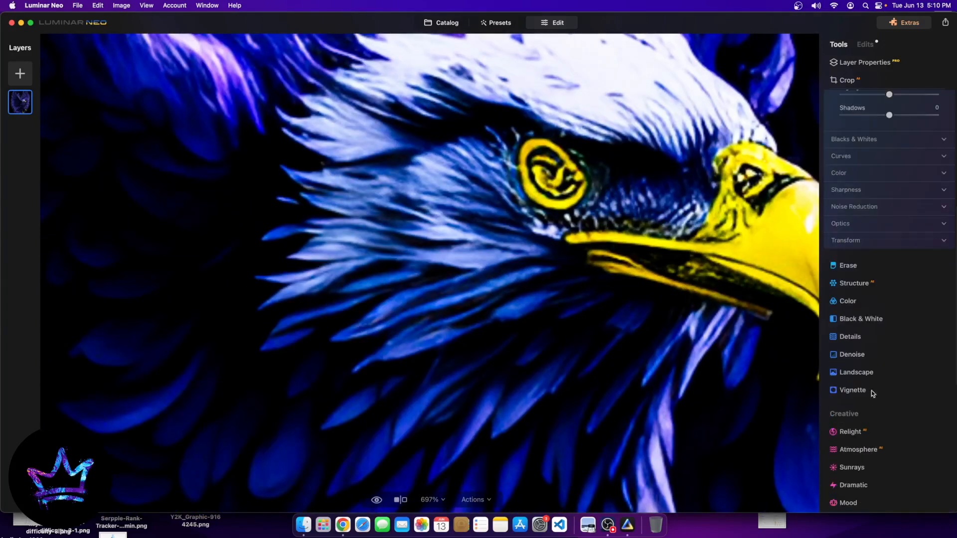
{"action": "left_click", "coordinate": [853, 263]}
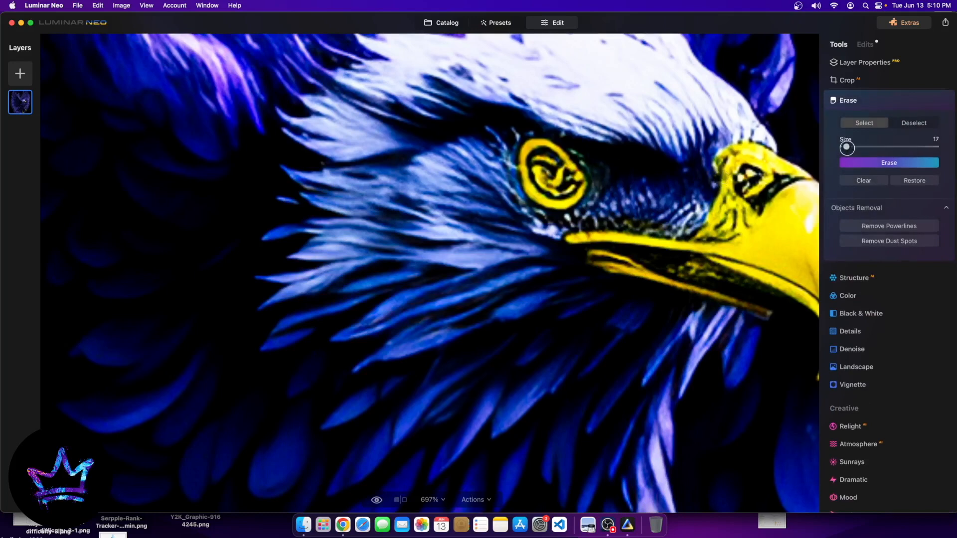
{"action": "left_click_drag", "start_coordinate": [846, 148], "coordinate": [842, 149]}
{"action": "mouse_move", "coordinate": [544, 172]}
{"action": "left_mouse_down"}
{"action": "mouse_move", "coordinate": [553, 184]}
{"action": "mouse_move", "coordinate": [536, 166]}
{"action": "mouse_move", "coordinate": [537, 180]}
{"action": "mouse_move", "coordinate": [554, 194]}
{"action": "mouse_move", "coordinate": [574, 186]}
{"action": "mouse_move", "coordinate": [562, 176]}
{"action": "mouse_move", "coordinate": [557, 184]}
{"action": "mouse_move", "coordinate": [563, 173]}
{"action": "mouse_move", "coordinate": [542, 167]}
{"action": "left_mouse_up"}
{"action": "left_click", "coordinate": [869, 162]}
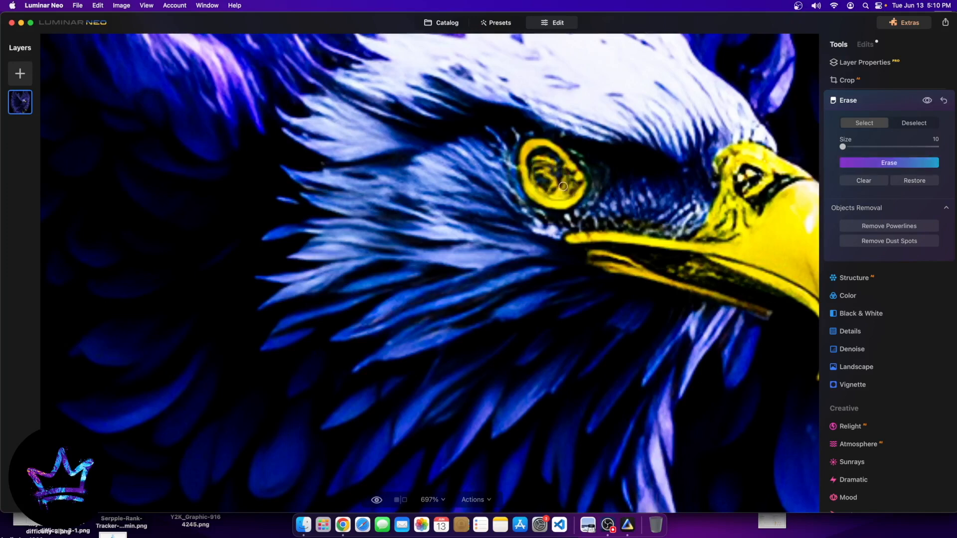
- Erase the remaining dark and swirled details in the middle of the eagle's eye
{"action": "scroll", "coordinate": [602, 259], "scroll_direction": "down", "scroll_amount": 10}
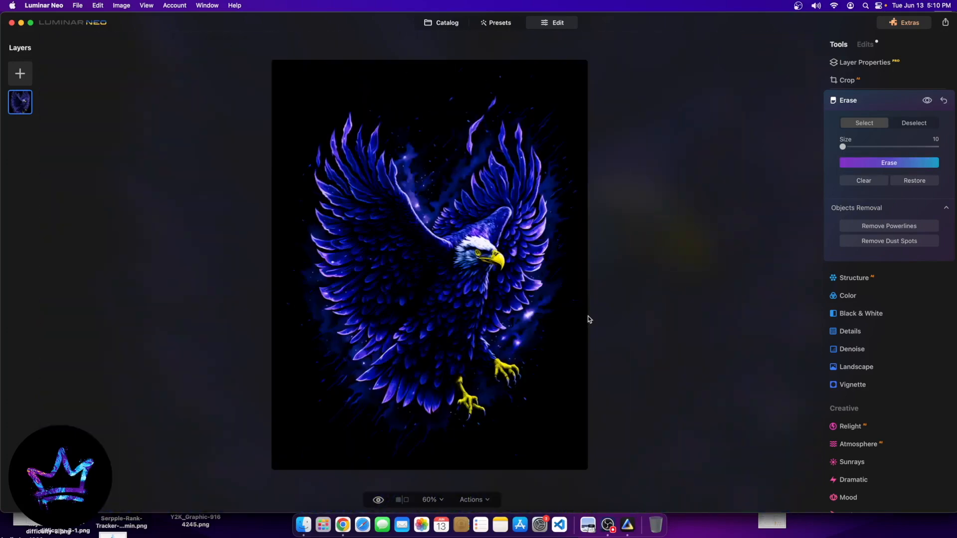
{"action": "scroll", "coordinate": [491, 256], "scroll_direction": "up", "scroll_amount": 5}
{"action": "scroll", "coordinate": [573, 238], "scroll_direction": "up", "scroll_amount": 10}
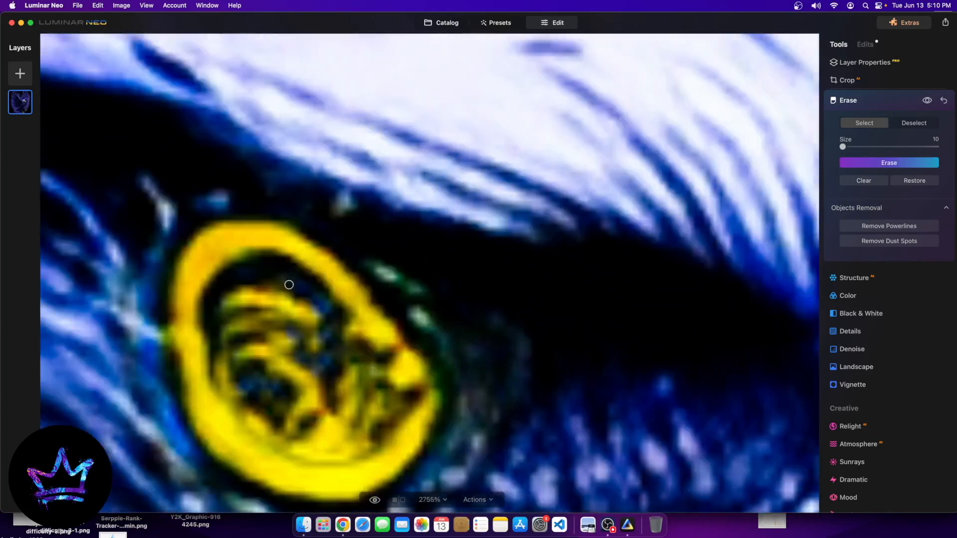
{"action": "mouse_move", "coordinate": [255, 350]}
{"action": "left_mouse_down"}
{"action": "mouse_move", "coordinate": [244, 372]}
{"action": "mouse_move", "coordinate": [309, 385]}
{"action": "mouse_move", "coordinate": [300, 413]}
{"action": "mouse_move", "coordinate": [265, 398]}
{"action": "mouse_move", "coordinate": [274, 411]}
{"action": "mouse_move", "coordinate": [291, 416]}
{"action": "mouse_move", "coordinate": [332, 395]}
{"action": "left_mouse_up"}
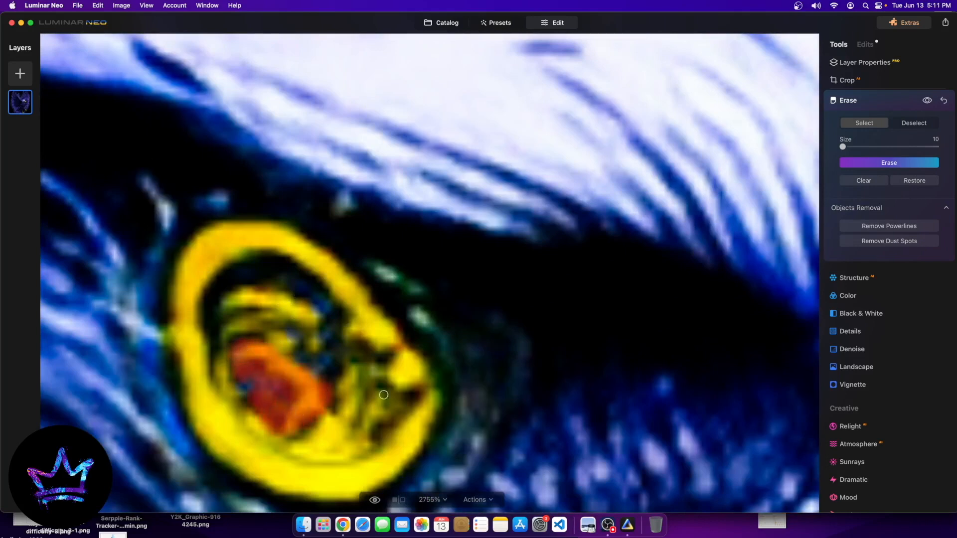
{"action": "left_click", "coordinate": [877, 171]}
{"action": "mouse_move", "coordinate": [293, 365]}
{"action": "left_mouse_down"}
{"action": "mouse_move", "coordinate": [316, 378]}
{"action": "mouse_move", "coordinate": [327, 369]}
{"action": "left_mouse_up"}
{"action": "left_click", "coordinate": [888, 162]}
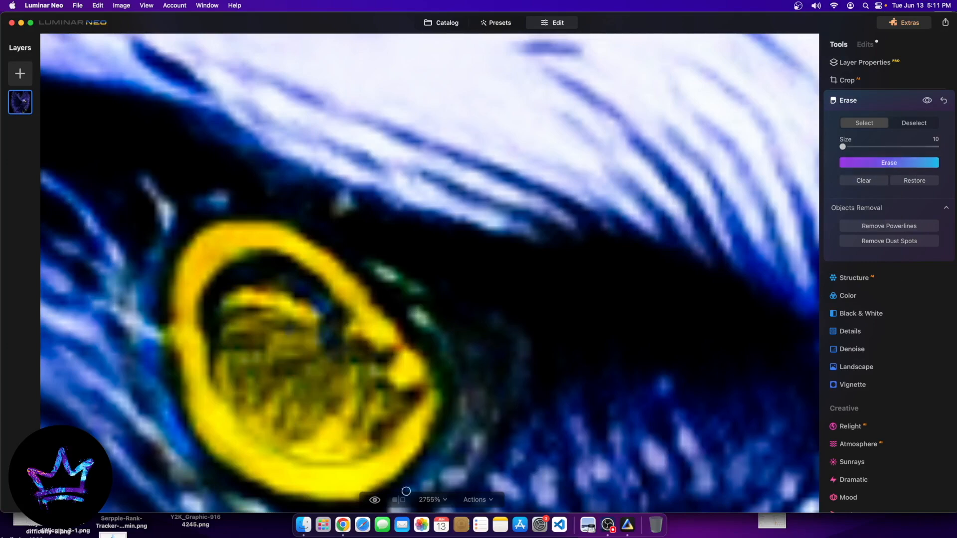
- Paint a Develop mask over the eagle's eye with a size 27 brush and fit the image to the view
{"action": "scroll", "coordinate": [425, 282], "scroll_direction": "down", "scroll_amount": 10}
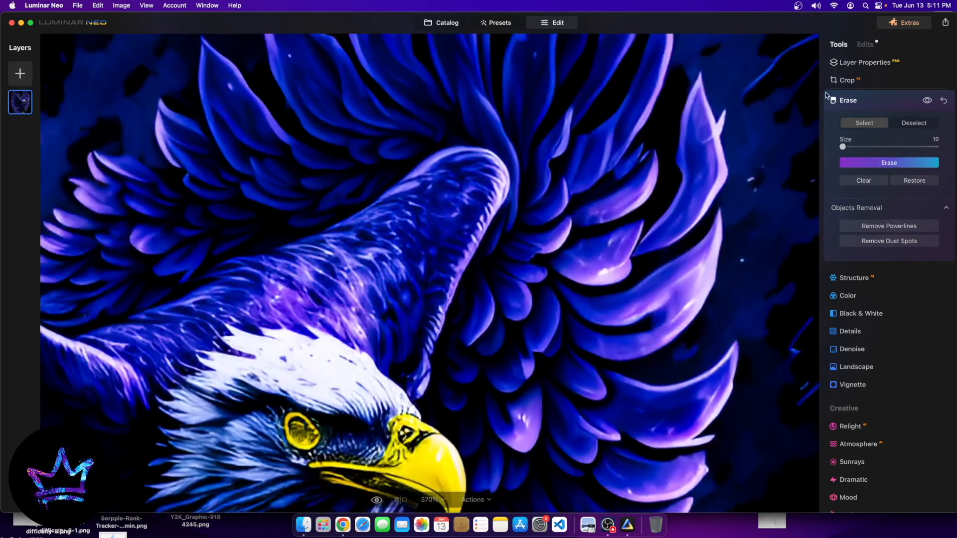
{"action": "scroll", "coordinate": [906, 334], "scroll_direction": "up", "scroll_amount": 4}
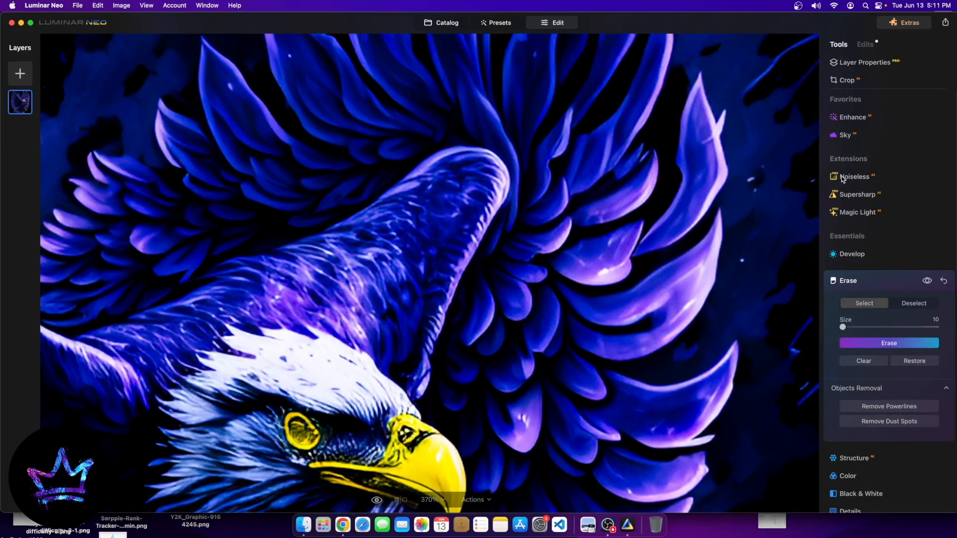
{"action": "scroll", "coordinate": [850, 448], "scroll_direction": "down", "scroll_amount": 2}
{"action": "left_click", "coordinate": [848, 212]}
{"action": "left_click", "coordinate": [892, 237]}
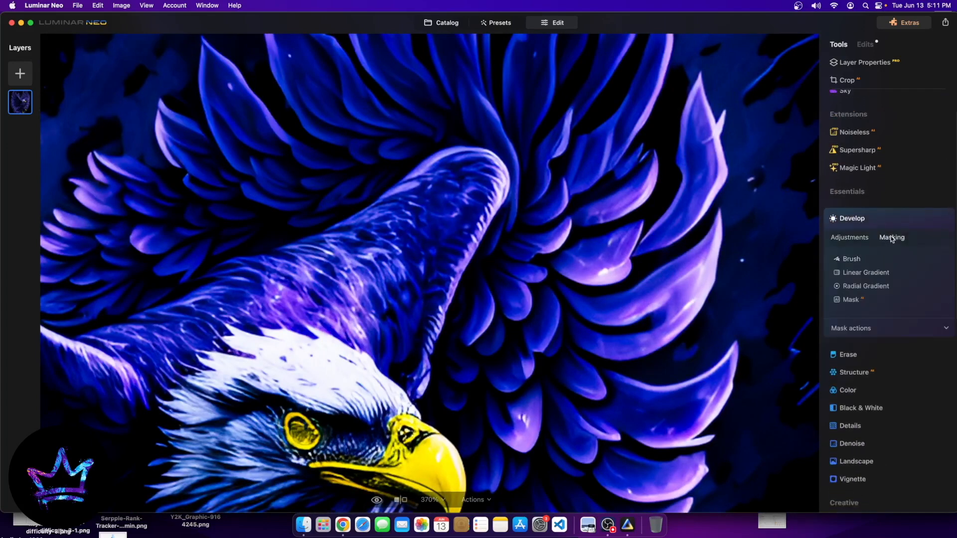
{"action": "left_click", "coordinate": [850, 259]}
{"action": "left_click_drag", "start_coordinate": [863, 293], "coordinate": [846, 293]}
{"action": "mouse_move", "coordinate": [301, 437]}
{"action": "left_mouse_down"}
{"action": "mouse_move", "coordinate": [293, 430]}
{"action": "mouse_move", "coordinate": [311, 439]}
{"action": "left_mouse_up"}
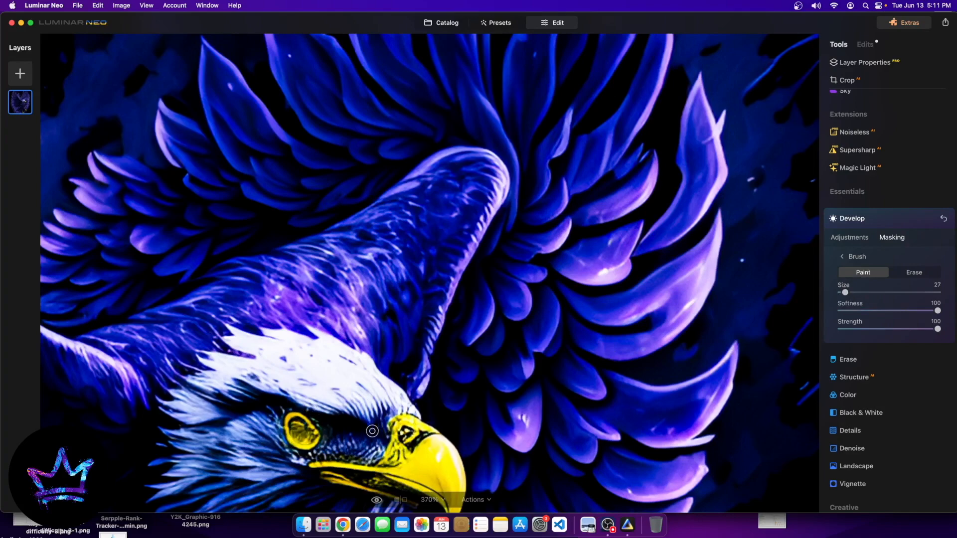
{"action": "key", "text": "super+0"}
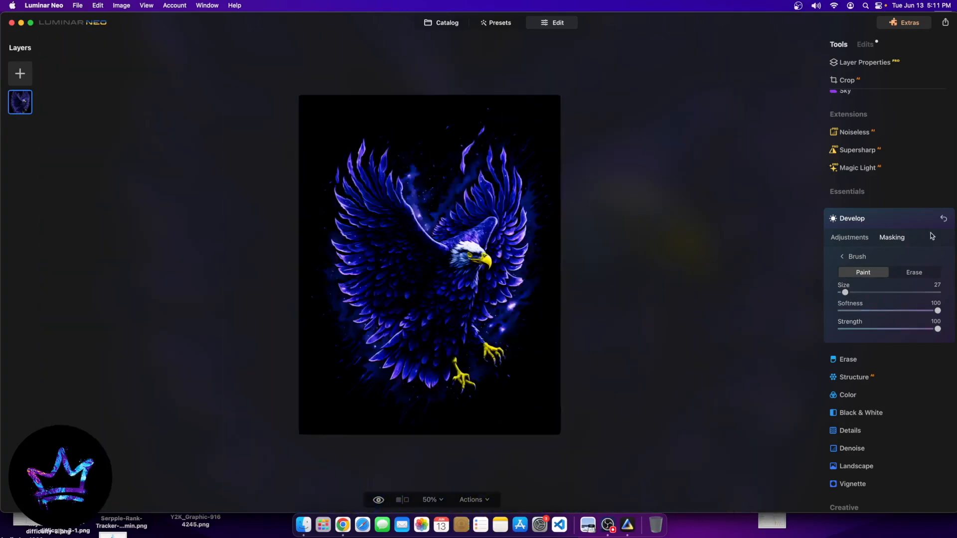
- Lower the Exposure of the masked eagle eye to -5.00 in the Develop adjustments
{"action": "left_click", "coordinate": [849, 238]}
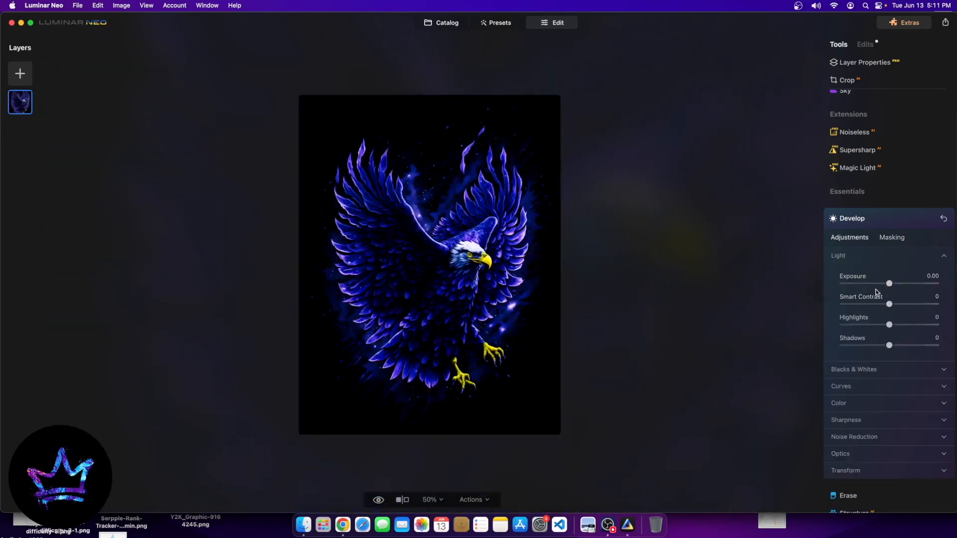
{"action": "left_click_drag", "start_coordinate": [889, 284], "coordinate": [775, 284]}
{"action": "key", "text": "super+0"}
{"action": "scroll", "coordinate": [545, 241], "scroll_direction": "up", "scroll_amount": 5}
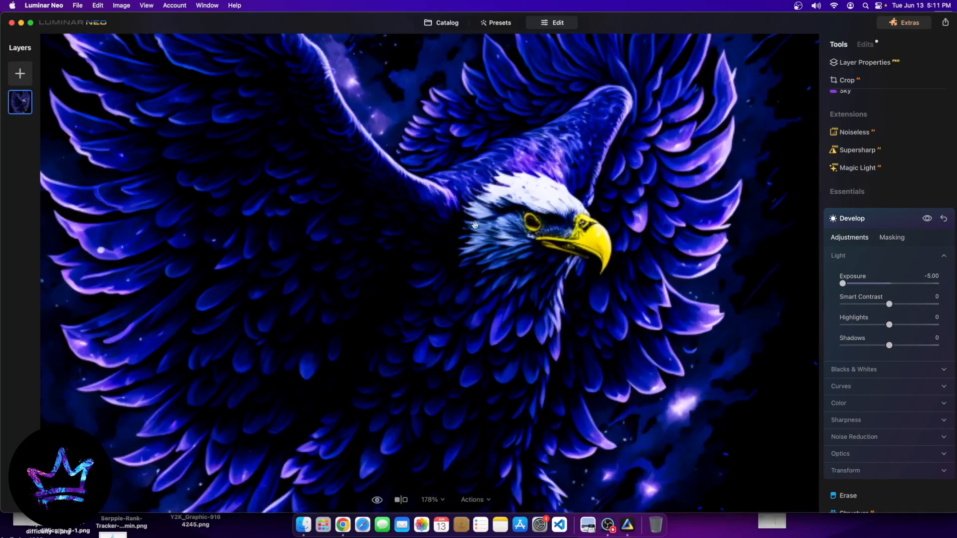
{"action": "scroll", "coordinate": [531, 197], "scroll_direction": "up", "scroll_amount": 2}
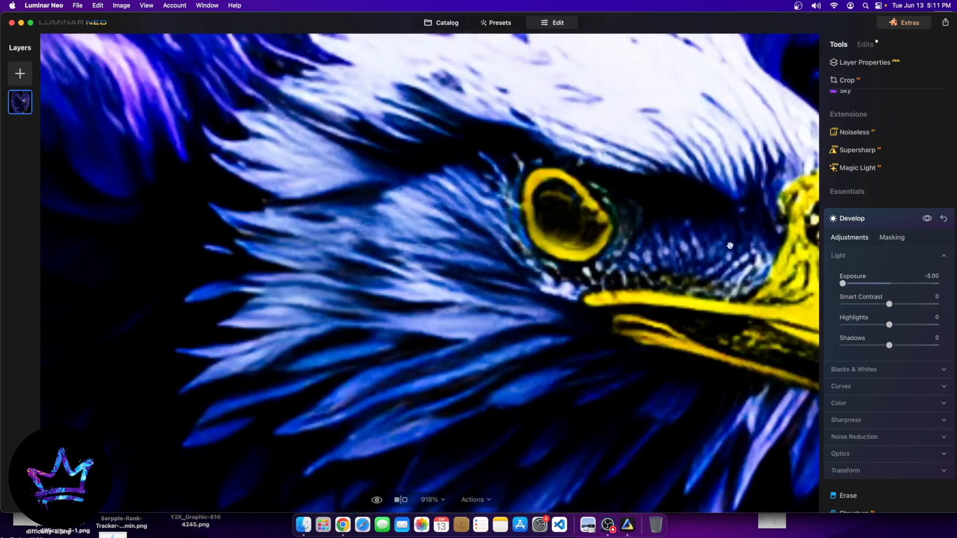
- Erase part of the Develop mask around the inside of the eagle's eye using a size 100 brush
{"action": "left_click", "coordinate": [892, 238]}
{"action": "left_click", "coordinate": [914, 273]}
{"action": "mouse_move", "coordinate": [590, 214]}
{"action": "left_mouse_down"}
{"action": "mouse_move", "coordinate": [580, 232]}
{"action": "mouse_move", "coordinate": [620, 240]}
{"action": "mouse_move", "coordinate": [596, 256]}
{"action": "mouse_move", "coordinate": [574, 245]}
{"action": "mouse_move", "coordinate": [549, 206]}
{"action": "mouse_move", "coordinate": [546, 214]}
{"action": "mouse_move", "coordinate": [558, 203]}
{"action": "mouse_move", "coordinate": [574, 238]}
{"action": "mouse_move", "coordinate": [564, 276]}
{"action": "left_mouse_up"}
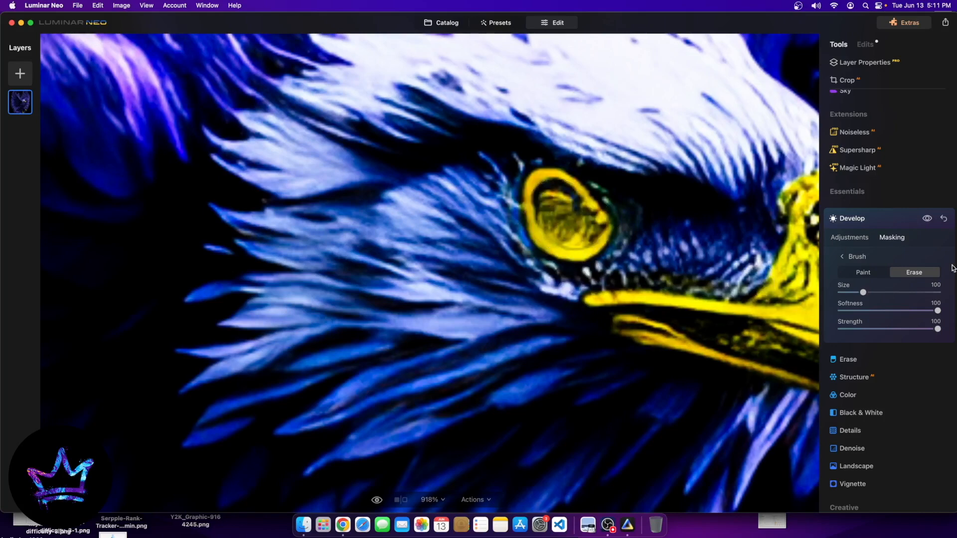
{"action": "mouse_move", "coordinate": [594, 245]}
{"action": "left_mouse_down"}
{"action": "mouse_move", "coordinate": [567, 200]}
{"action": "mouse_move", "coordinate": [572, 248]}
{"action": "mouse_move", "coordinate": [569, 211]}
{"action": "mouse_move", "coordinate": [572, 239]}
{"action": "mouse_move", "coordinate": [562, 227]}
{"action": "mouse_move", "coordinate": [579, 240]}
{"action": "mouse_move", "coordinate": [561, 249]}
{"action": "left_mouse_up"}
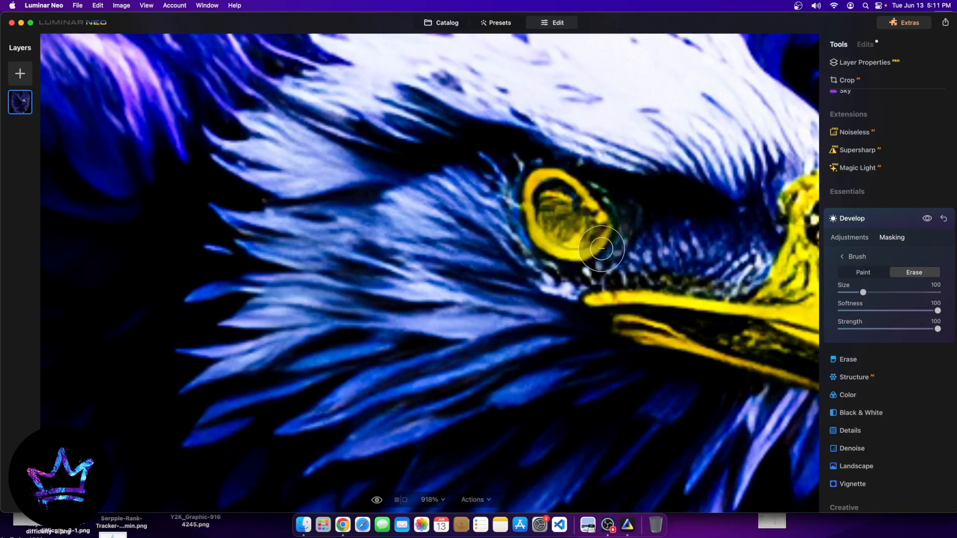
- Paint the Develop mask over the lower part of the eye's interior with a size 10 brush
{"action": "left_click", "coordinate": [864, 273]}
{"action": "left_click_drag", "start_coordinate": [863, 293], "coordinate": [841, 292]}
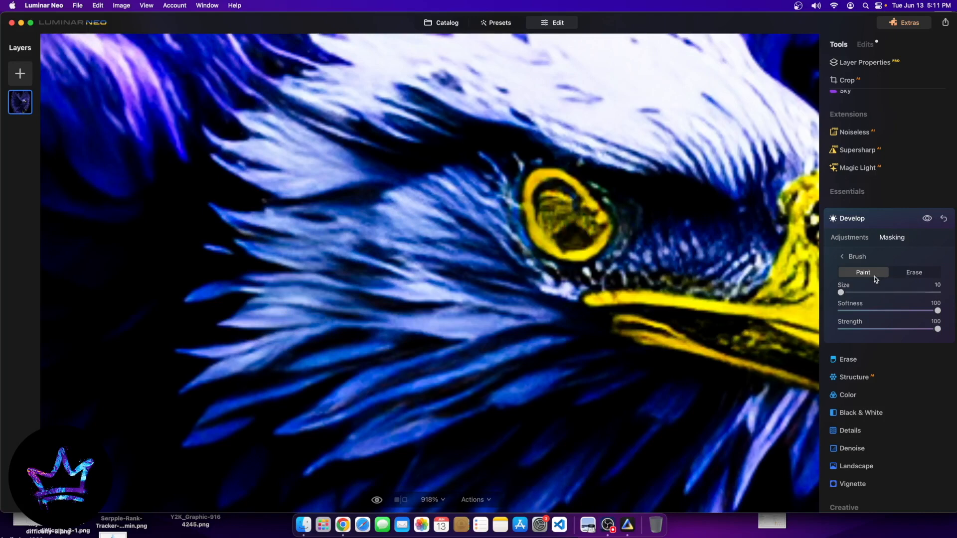
{"action": "key", "text": "super+0"}
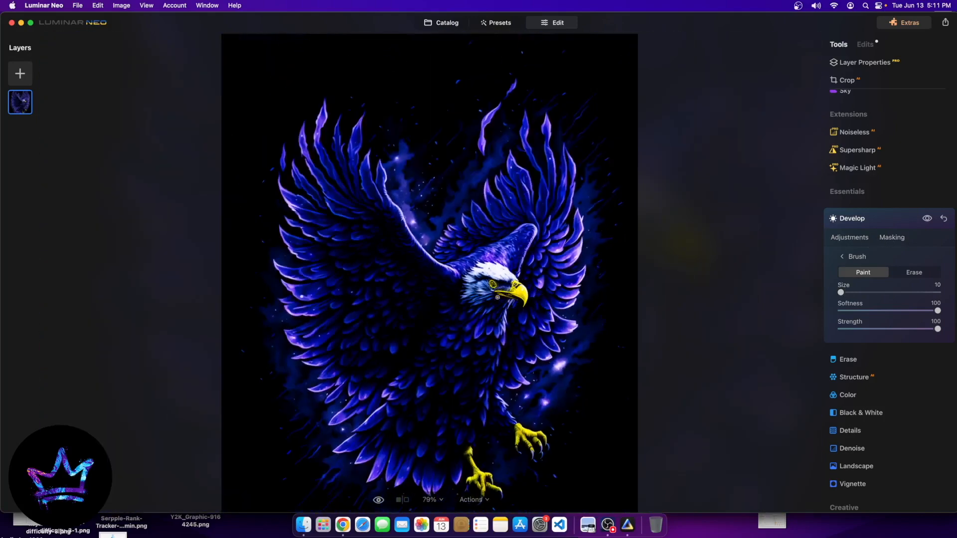
{"action": "scroll", "coordinate": [494, 286], "scroll_direction": "up", "scroll_amount": 15}
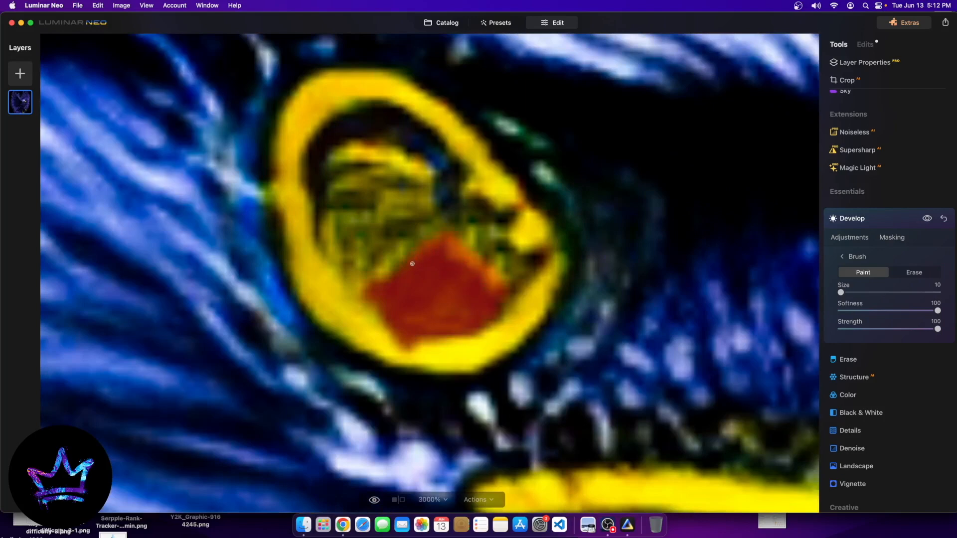
{"action": "left_click_drag", "start_coordinate": [400, 312], "coordinate": [424, 314]}
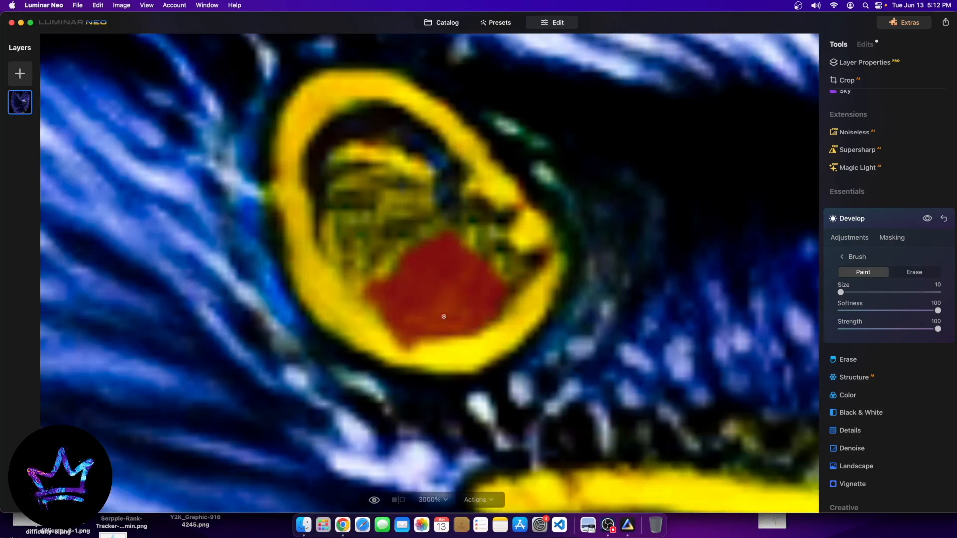
- Set the Develop adjustments for the masked eye to Smart Contrast 100, Highlights -100 and Shadows 100
{"action": "left_click", "coordinate": [850, 241]}
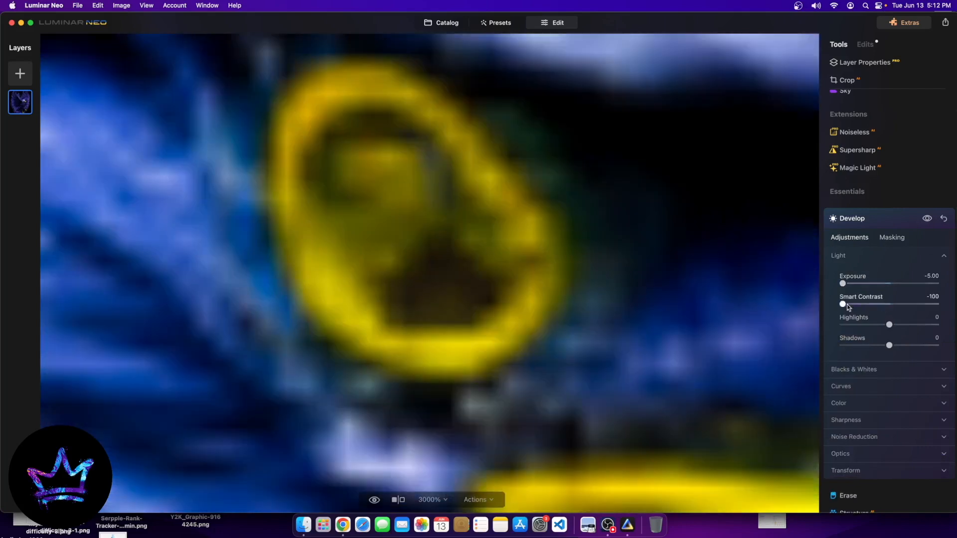
{"action": "left_click_drag", "start_coordinate": [889, 304], "coordinate": [936, 305]}
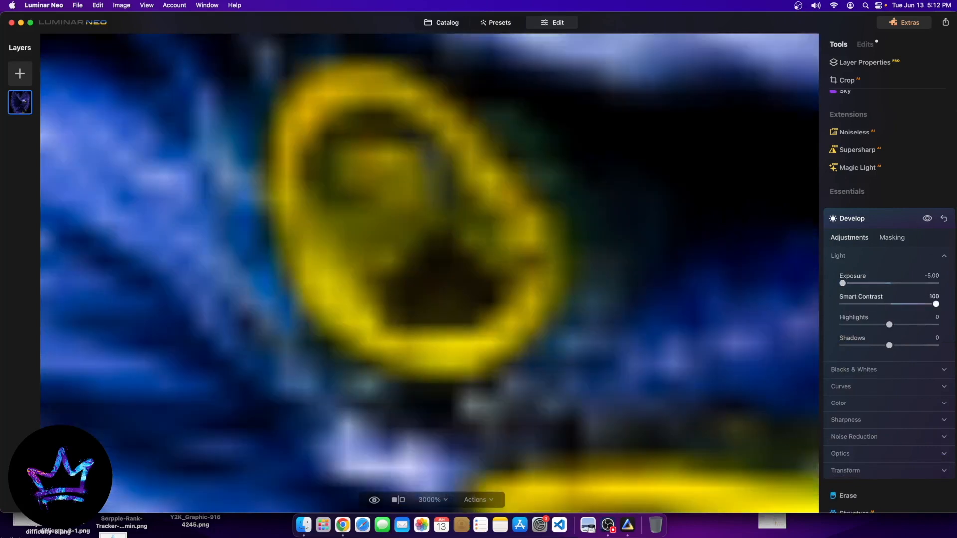
{"action": "left_click_drag", "start_coordinate": [890, 325], "coordinate": [730, 322]}
{"action": "scroll", "coordinate": [369, 330], "scroll_direction": "down", "scroll_amount": 5}
{"action": "scroll", "coordinate": [368, 330], "scroll_direction": "down", "scroll_amount": 10}
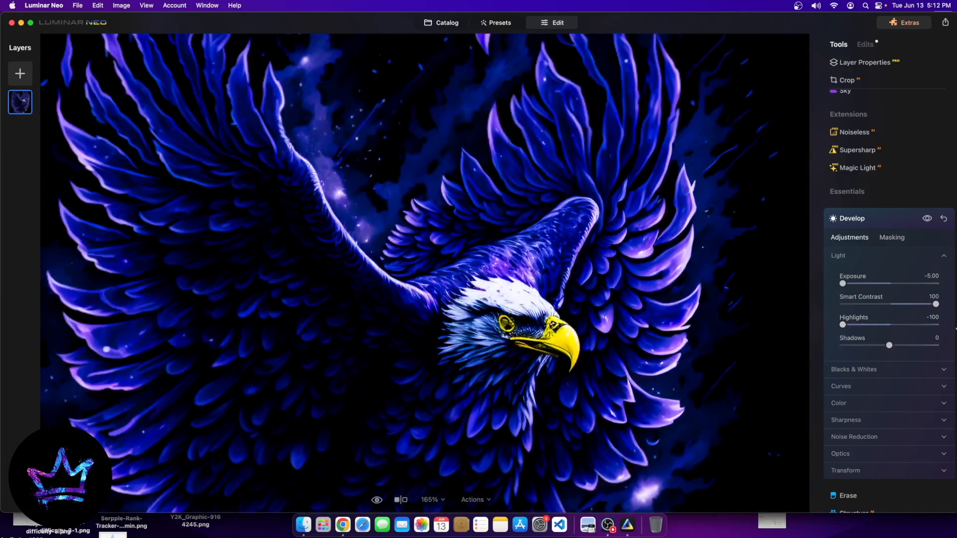
{"action": "left_click_drag", "start_coordinate": [889, 346], "coordinate": [937, 346]}
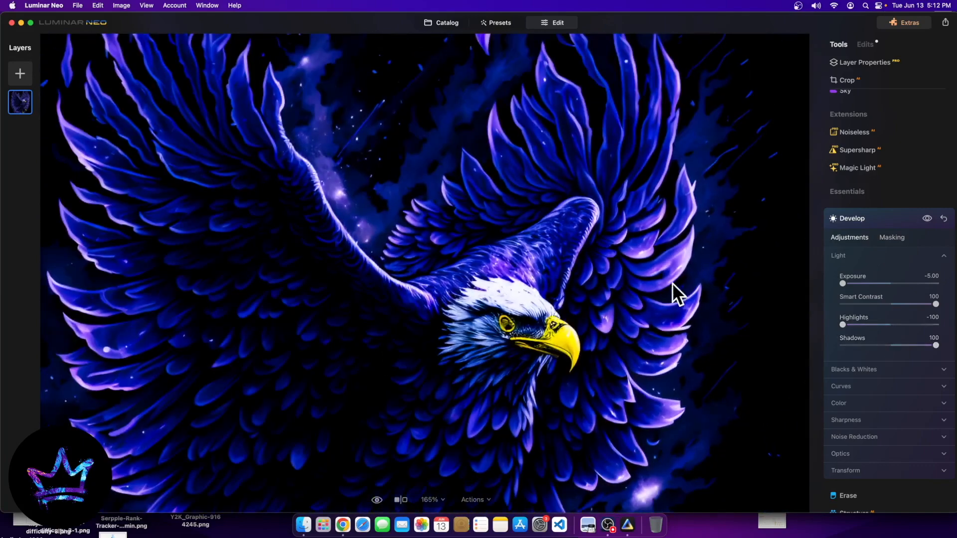
- Examine the whole eagle image and its claws up close
{"action": "scroll", "coordinate": [672, 298], "scroll_direction": "down", "scroll_amount": 5}
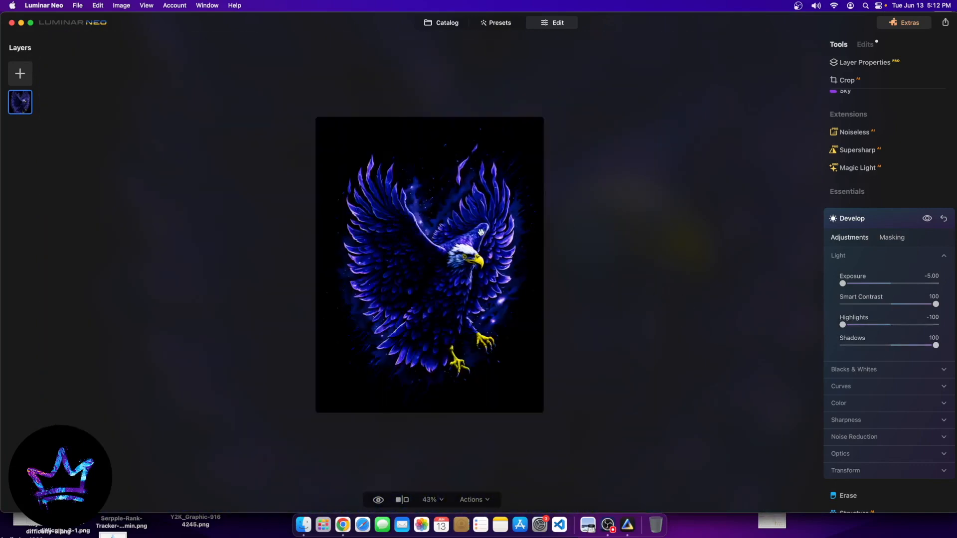
{"action": "scroll", "coordinate": [475, 394], "scroll_direction": "up", "scroll_amount": 8}
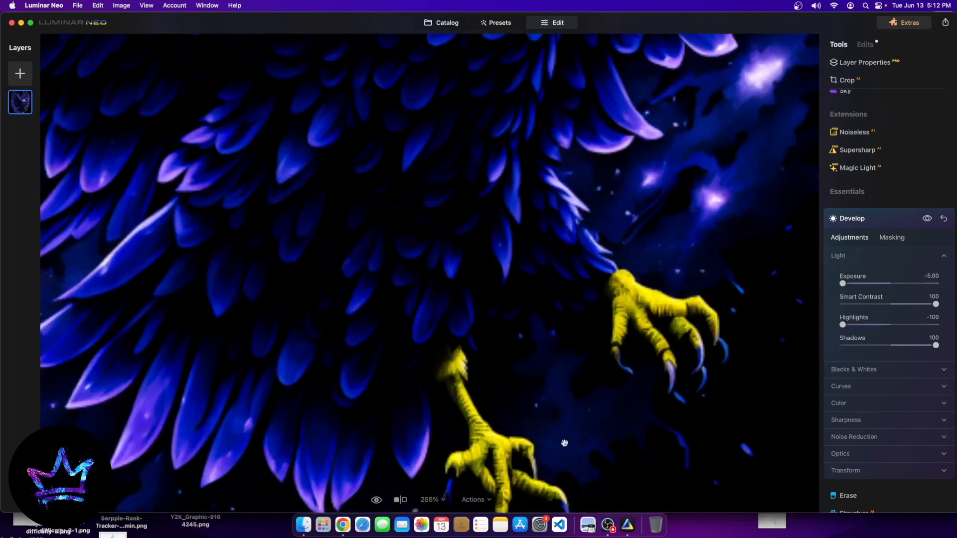
{"action": "scroll", "coordinate": [499, 449], "scroll_direction": "down", "scroll_amount": 4}
{"action": "scroll", "coordinate": [547, 506], "scroll_direction": "up", "scroll_amount": 3}
{"action": "scroll", "coordinate": [547, 507], "scroll_direction": "up", "scroll_amount": 5}
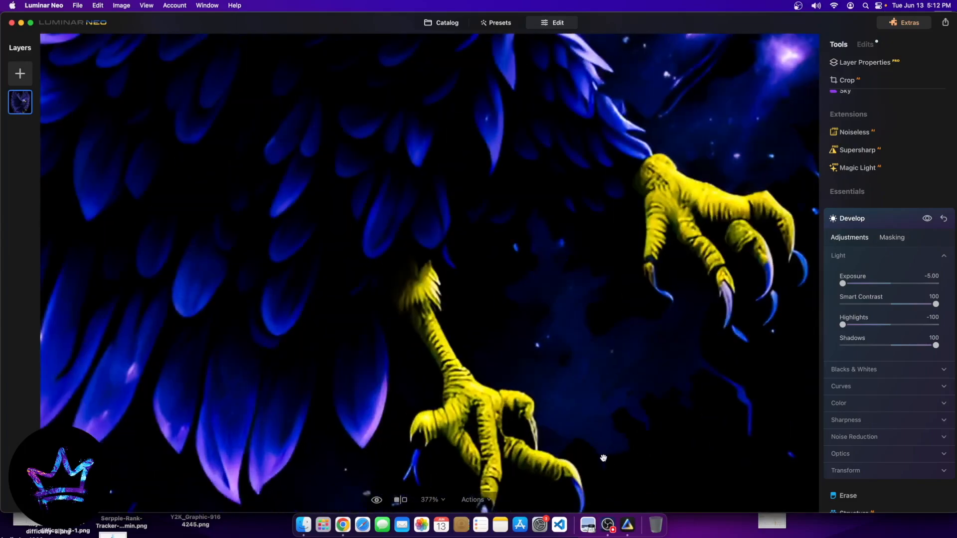
{"action": "scroll", "coordinate": [445, 430], "scroll_direction": "down", "scroll_amount": 10}
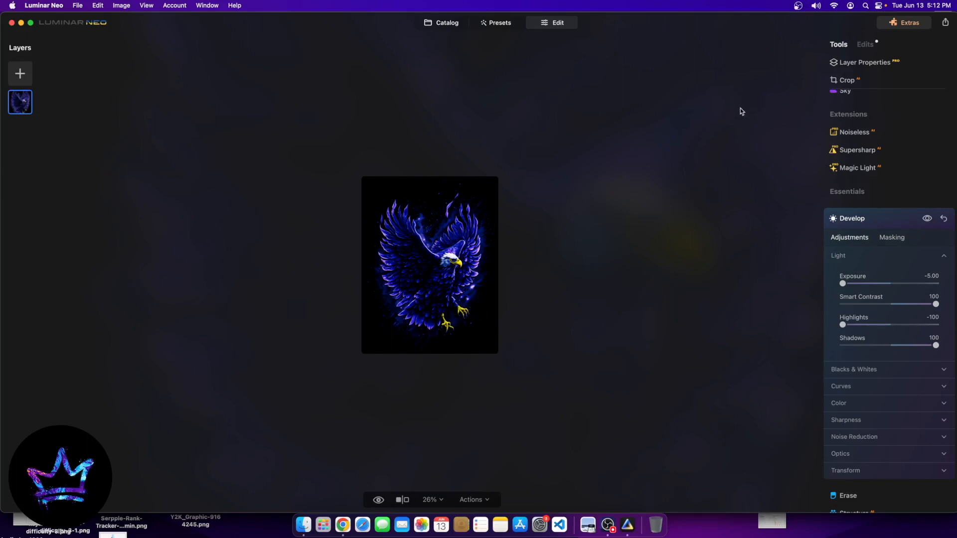
- Upscale the edited eagle image from the catalog by 2x
{"action": "left_click", "coordinate": [943, 22]}
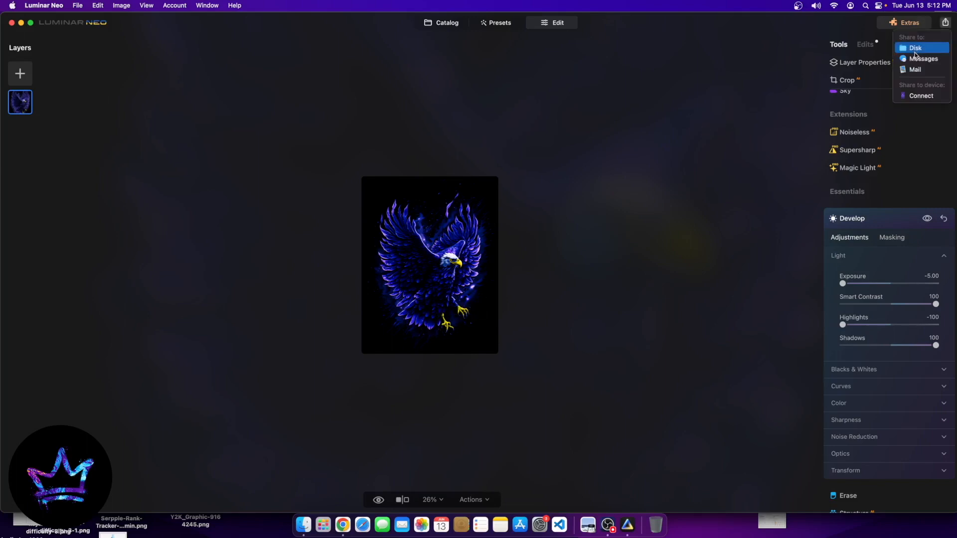
{"action": "left_click", "coordinate": [916, 48]}
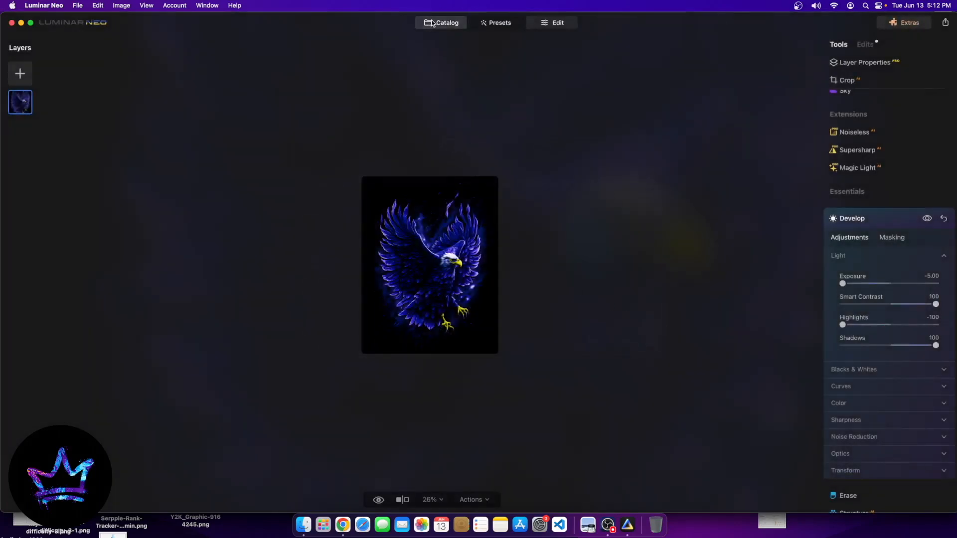
{"action": "left_click", "coordinate": [430, 24]}
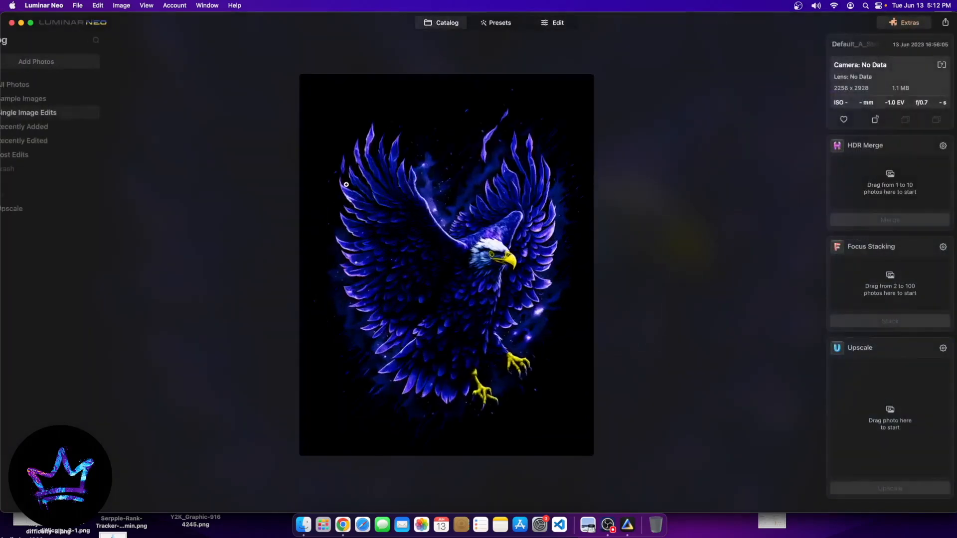
{"action": "left_click_drag", "start_coordinate": [230, 125], "coordinate": [852, 401]}
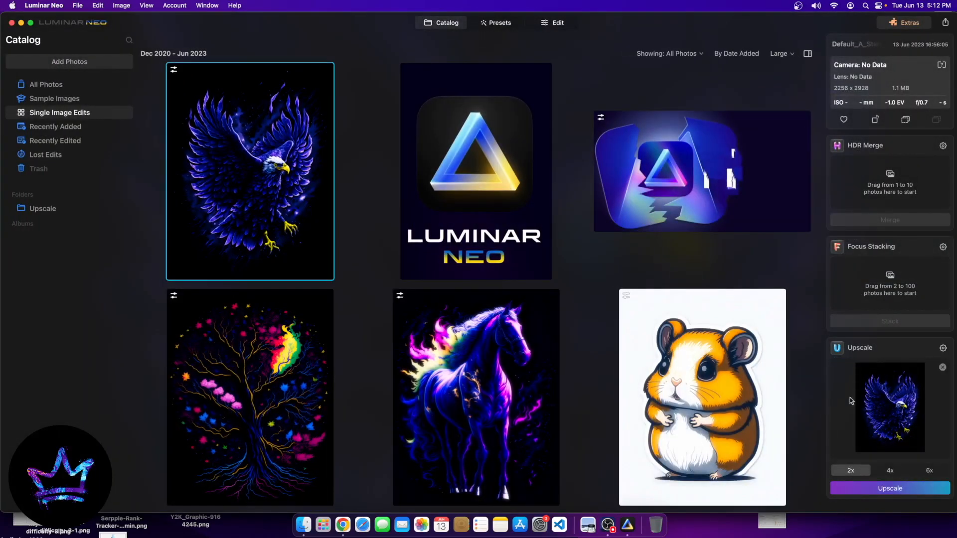
{"action": "left_click", "coordinate": [888, 490]}
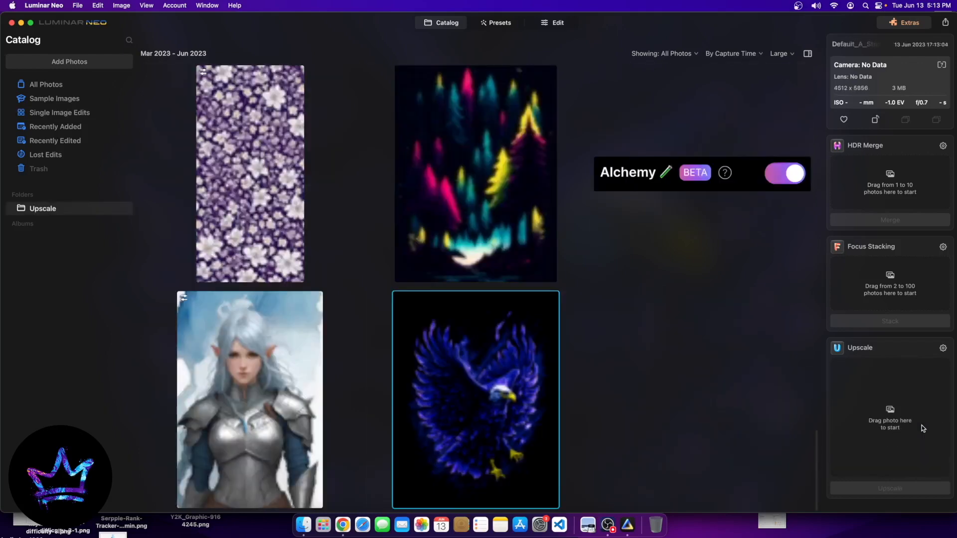
- Export the upscaled eagle image to the Desktop as a JPEG at quality 100, named eagle
{"action": "double_click", "coordinate": [472, 351]}
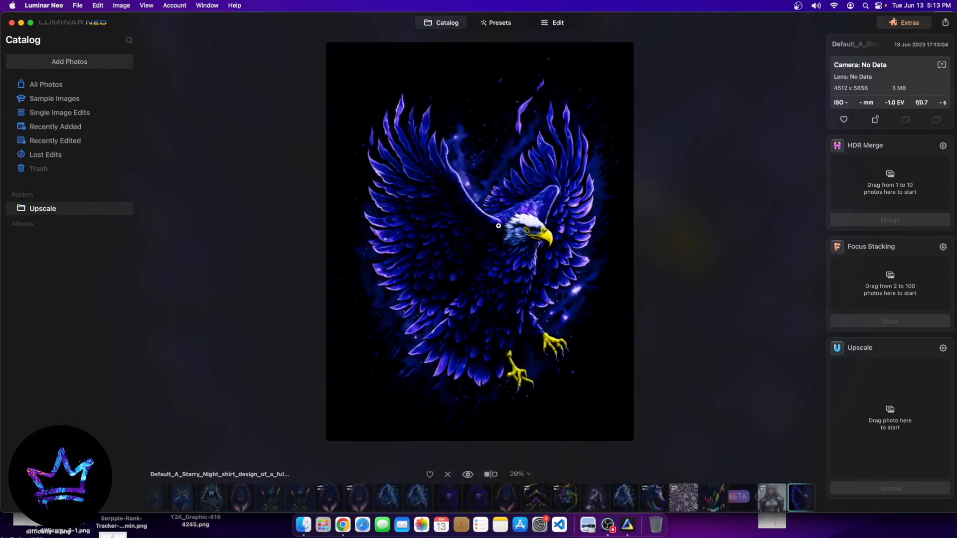
{"action": "left_click", "coordinate": [945, 23]}
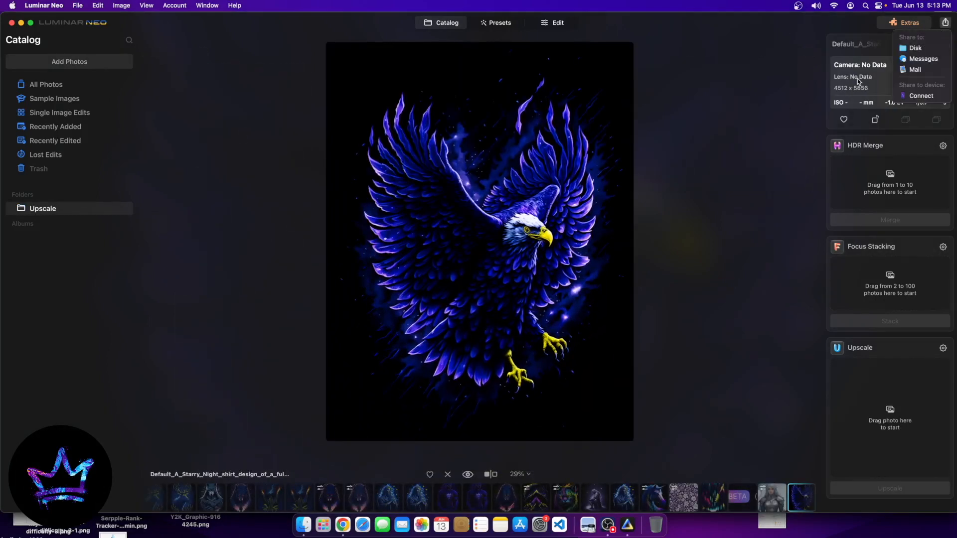
{"action": "left_click", "coordinate": [933, 52]}
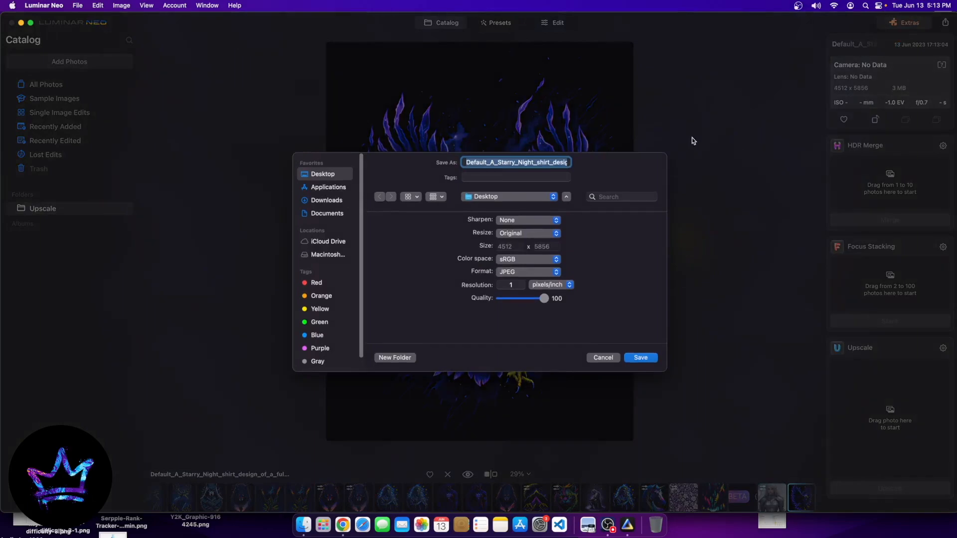
{"action": "key", "text": "BackSpace"}
{"action": "type", "text": "eagle"}
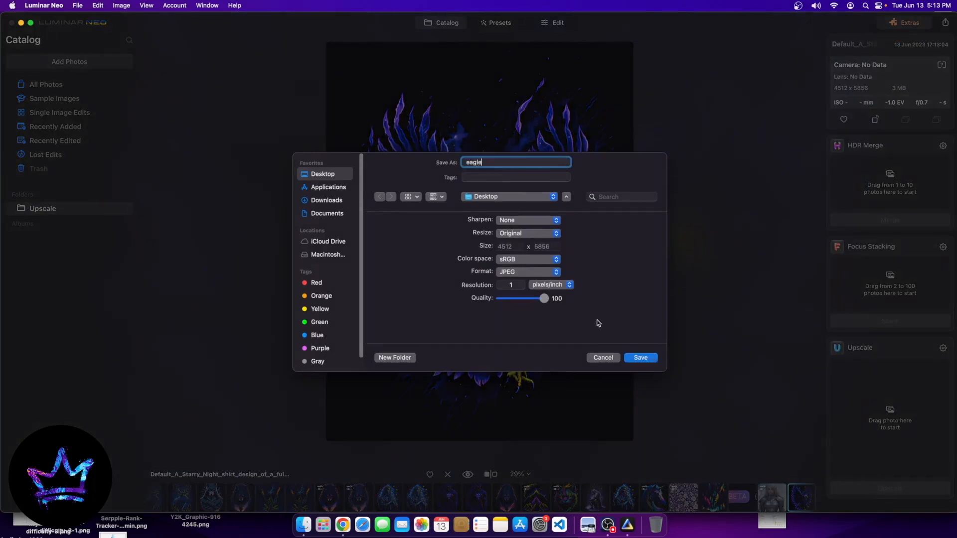
{"action": "key", "text": "Return"}
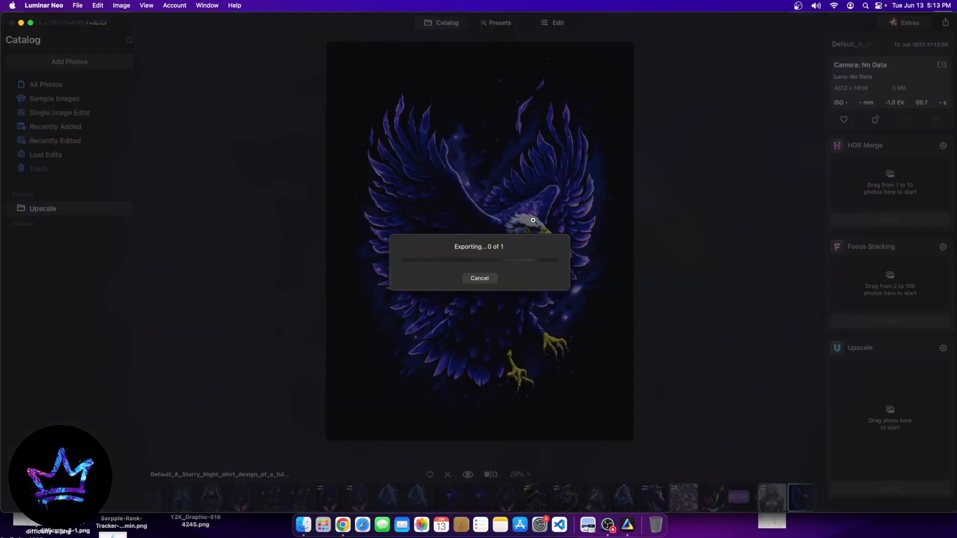
- Switch to the Canva design in Chrome and upload eagle.jpeg from the Desktop folder
{"action": "left_click", "coordinate": [342, 525]}
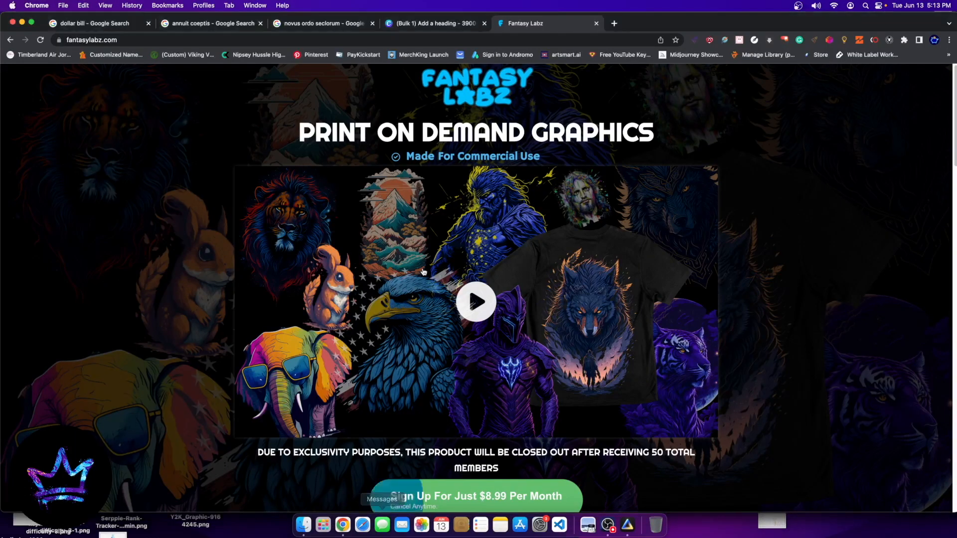
{"action": "left_click", "coordinate": [410, 25]}
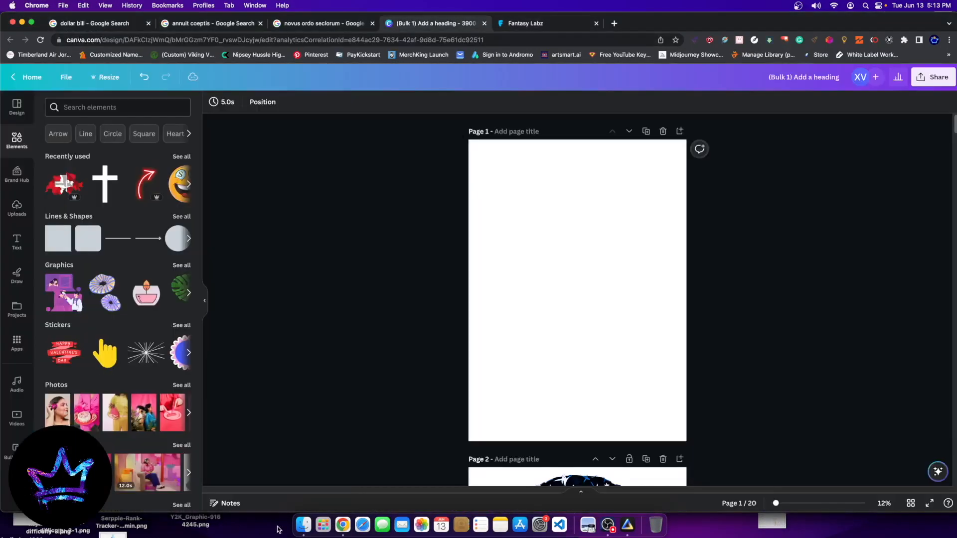
{"action": "left_click", "coordinate": [303, 525]}
{"action": "left_click", "coordinate": [376, 214]}
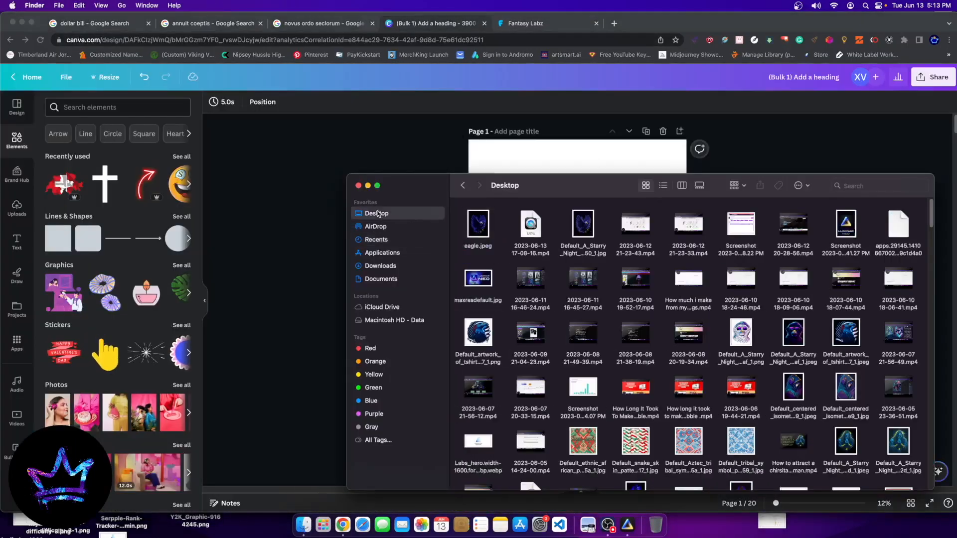
{"action": "left_click_drag", "start_coordinate": [478, 224], "coordinate": [101, 268]}
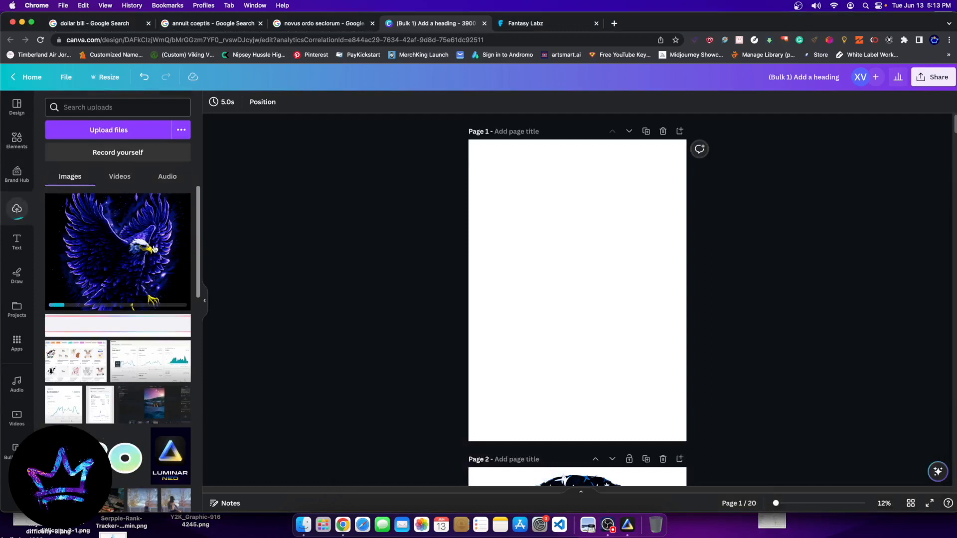
- Place the uploaded eagle image on page 1, enlarge it to nearly the page width and centre it horizontally
{"action": "left_click", "coordinate": [155, 250]}
{"action": "left_click_drag", "start_coordinate": [657, 187], "coordinate": [683, 151]}
{"action": "left_click_drag", "start_coordinate": [606, 239], "coordinate": [602, 245]}
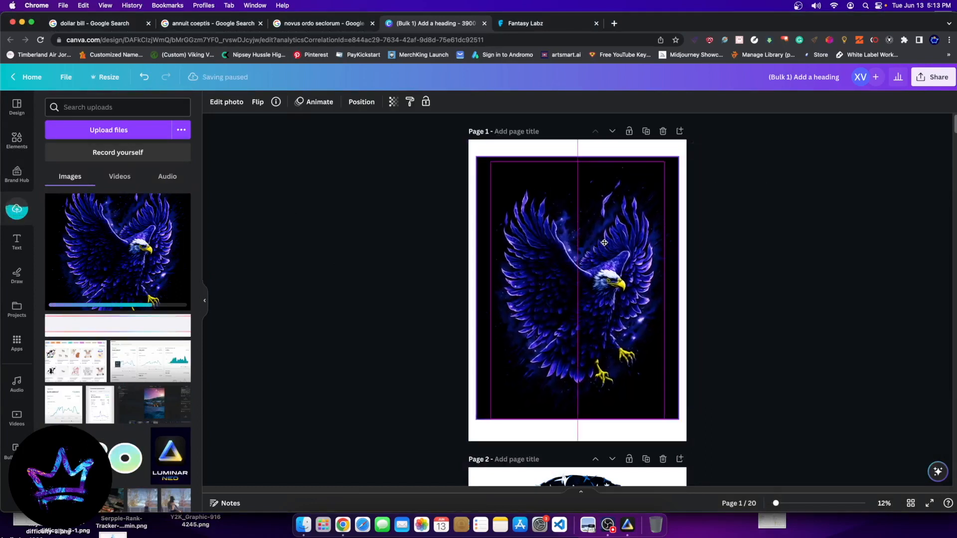
- Set the background colour of page 1 to black
{"action": "left_click", "coordinate": [532, 150]}
{"action": "left_click", "coordinate": [214, 102]}
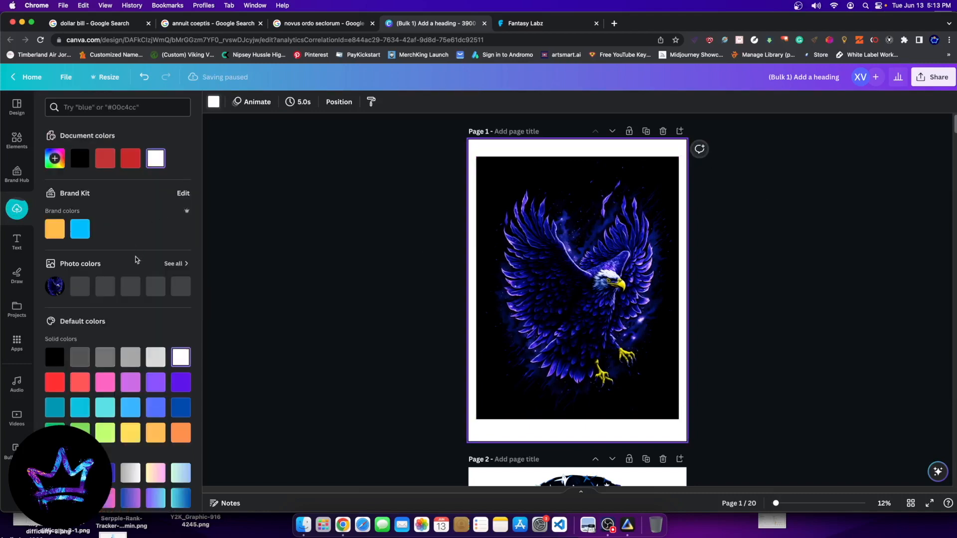
{"action": "left_click", "coordinate": [55, 363]}
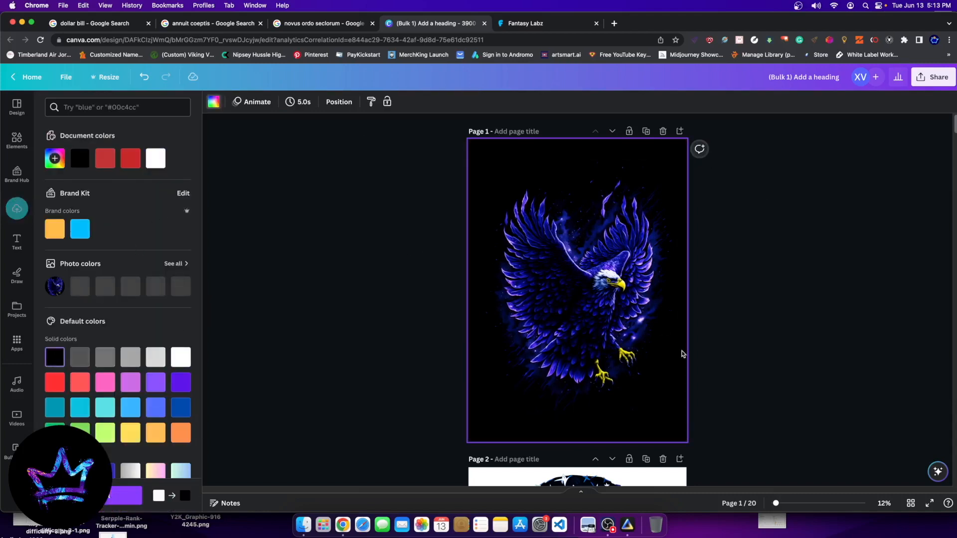
- Restore the erased areas between the eagle's wings and along its lower edges with the background remover's restore brush at size 20
{"action": "left_click", "coordinate": [497, 294]}
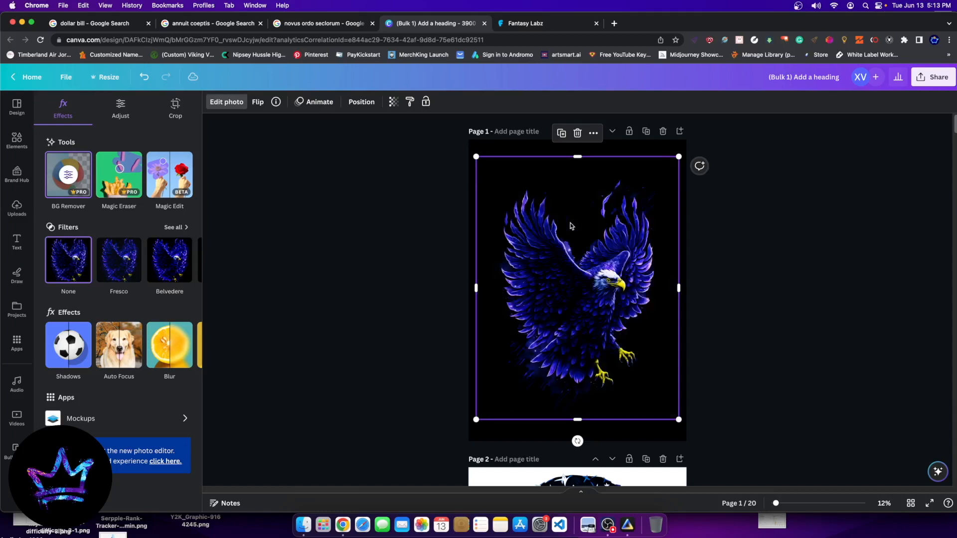
{"action": "mouse_move", "coordinate": [607, 275]}
{"action": "left_mouse_down"}
{"action": "mouse_move", "coordinate": [551, 310]}
{"action": "mouse_move", "coordinate": [609, 279]}
{"action": "left_mouse_up"}
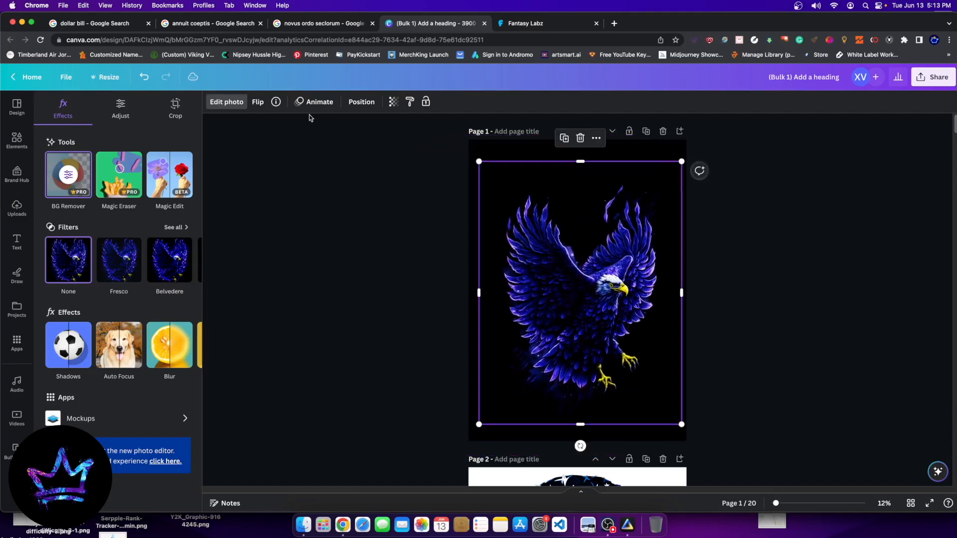
{"action": "left_click", "coordinate": [77, 177]}
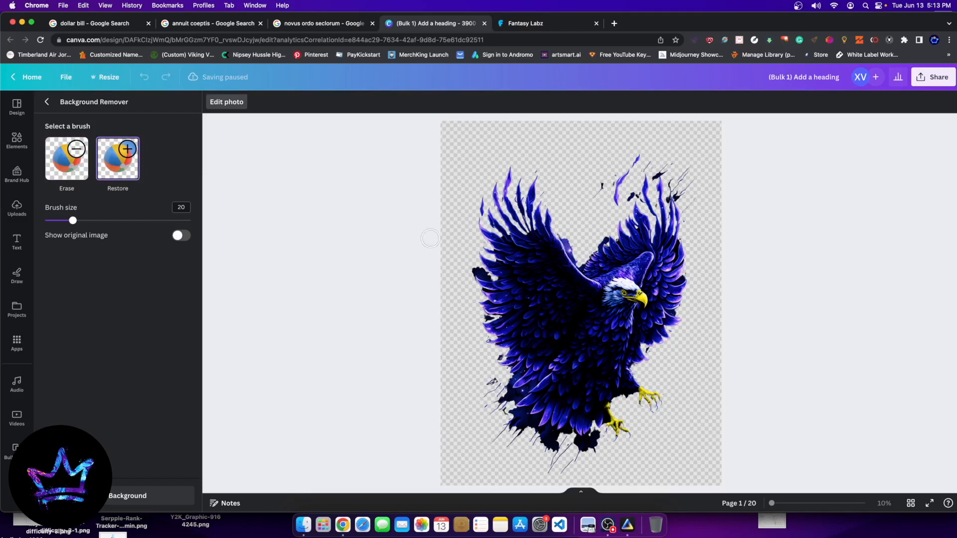
{"action": "mouse_move", "coordinate": [565, 247]}
{"action": "left_mouse_down"}
{"action": "mouse_move", "coordinate": [592, 258]}
{"action": "mouse_move", "coordinate": [618, 213]}
{"action": "mouse_move", "coordinate": [657, 184]}
{"action": "mouse_move", "coordinate": [633, 237]}
{"action": "mouse_move", "coordinate": [603, 234]}
{"action": "mouse_move", "coordinate": [613, 217]}
{"action": "mouse_move", "coordinate": [588, 238]}
{"action": "mouse_move", "coordinate": [570, 226]}
{"action": "mouse_move", "coordinate": [561, 236]}
{"action": "mouse_move", "coordinate": [552, 206]}
{"action": "mouse_move", "coordinate": [571, 213]}
{"action": "mouse_move", "coordinate": [575, 194]}
{"action": "mouse_move", "coordinate": [551, 206]}
{"action": "mouse_move", "coordinate": [551, 227]}
{"action": "left_mouse_up"}
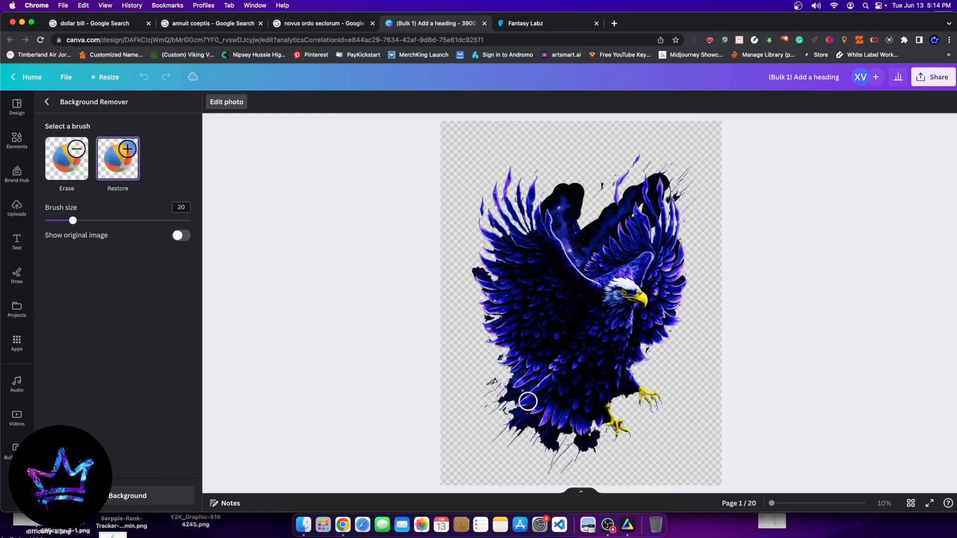
{"action": "mouse_move", "coordinate": [534, 407]}
{"action": "left_mouse_down"}
{"action": "mouse_move", "coordinate": [527, 433]}
{"action": "mouse_move", "coordinate": [531, 421]}
{"action": "mouse_move", "coordinate": [569, 421]}
{"action": "mouse_move", "coordinate": [574, 438]}
{"action": "mouse_move", "coordinate": [587, 399]}
{"action": "mouse_move", "coordinate": [617, 422]}
{"action": "mouse_move", "coordinate": [646, 371]}
{"action": "mouse_move", "coordinate": [641, 347]}
{"action": "mouse_move", "coordinate": [640, 364]}
{"action": "mouse_move", "coordinate": [656, 360]}
{"action": "mouse_move", "coordinate": [677, 315]}
{"action": "mouse_move", "coordinate": [667, 351]}
{"action": "mouse_move", "coordinate": [687, 343]}
{"action": "left_mouse_up"}
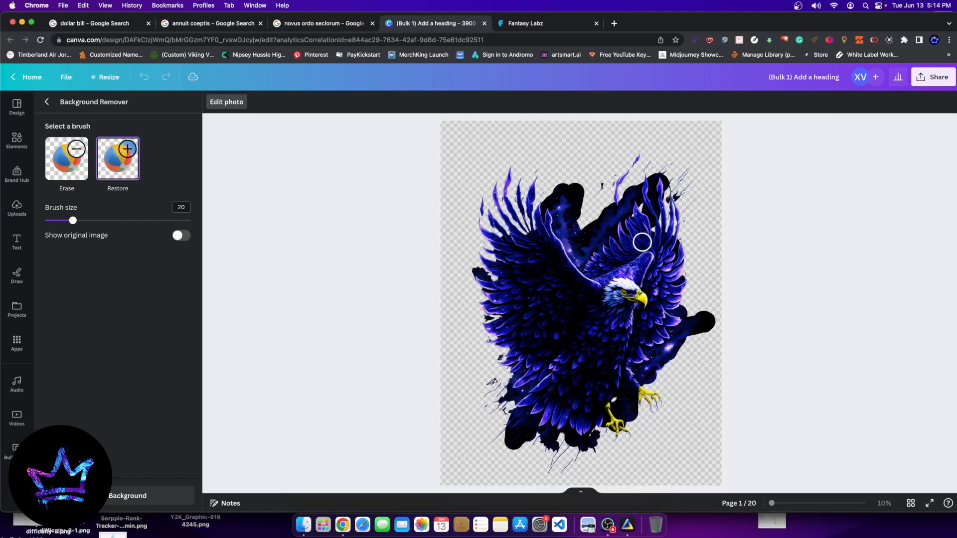
{"action": "mouse_move", "coordinate": [499, 328]}
{"action": "left_mouse_down"}
{"action": "mouse_move", "coordinate": [486, 324]}
{"action": "mouse_move", "coordinate": [504, 278]}
{"action": "mouse_move", "coordinate": [479, 264]}
{"action": "left_mouse_up"}
- Open eagle.jpeg from the Desktop folder to examine the original artwork around the wings, and return to the Canva design
{"action": "left_click", "coordinate": [303, 525]}
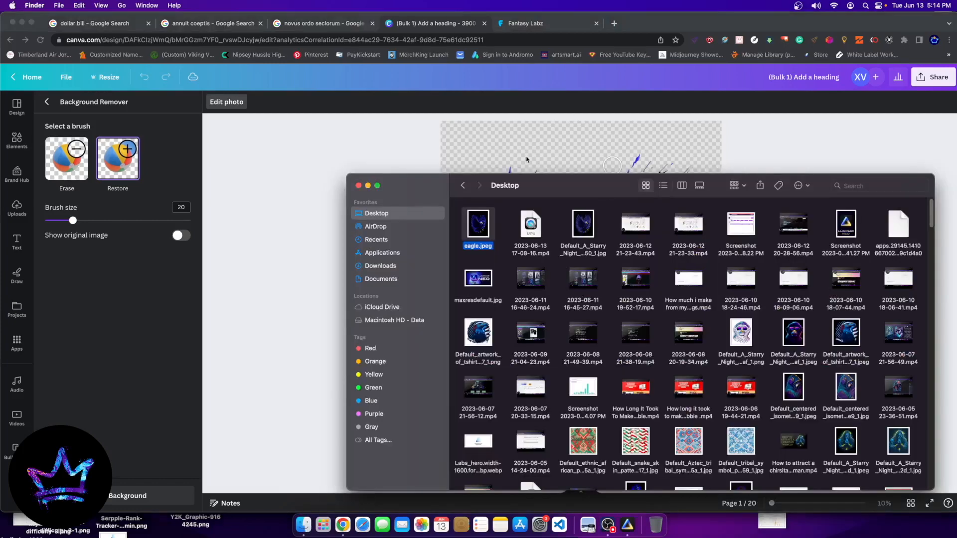
{"action": "double_click", "coordinate": [484, 225]}
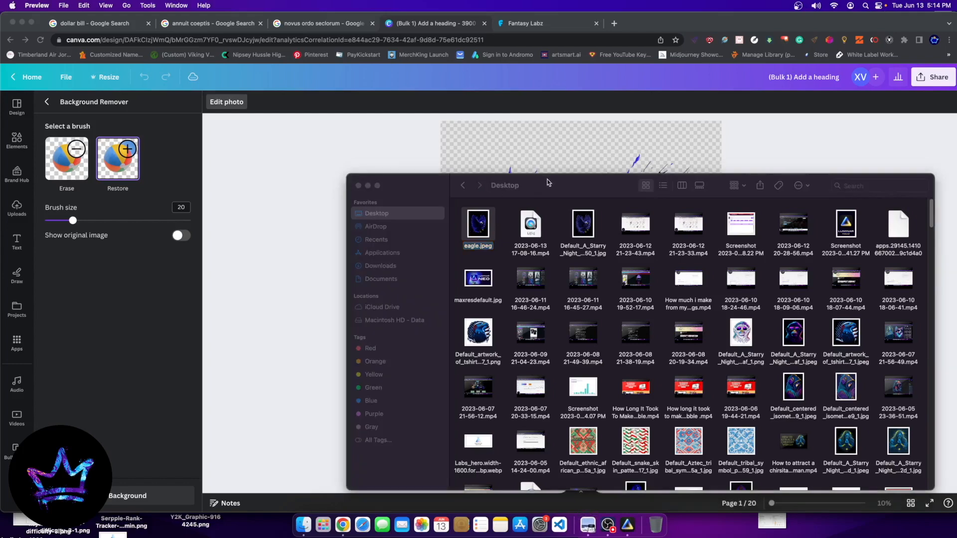
{"action": "left_click_drag", "start_coordinate": [566, 182], "coordinate": [665, 182]}
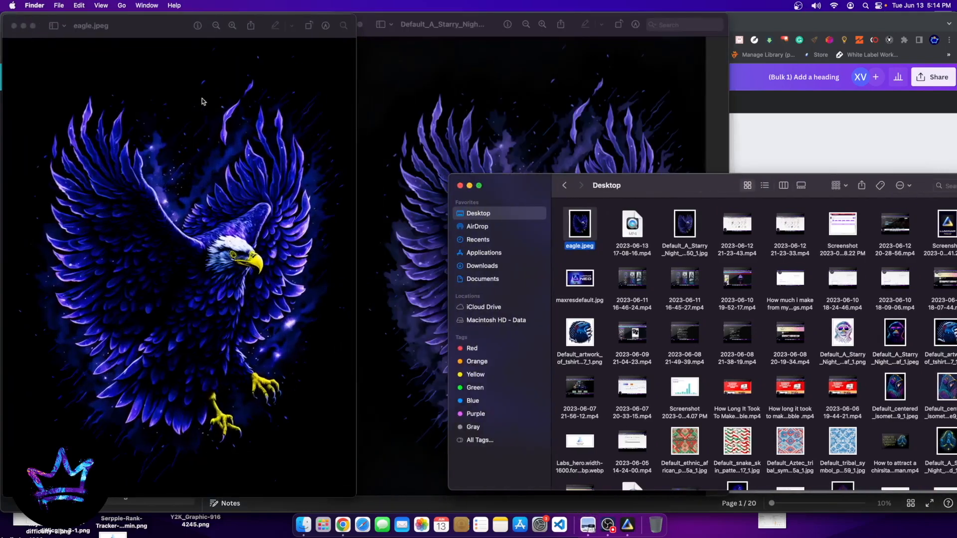
{"action": "left_click", "coordinate": [833, 166]}
- Restore the areas around the outer edges of both wings and leave the background remover
{"action": "mouse_move", "coordinate": [680, 237]}
{"action": "left_mouse_down"}
{"action": "mouse_move", "coordinate": [686, 320]}
{"action": "mouse_move", "coordinate": [685, 229]}
{"action": "mouse_move", "coordinate": [678, 213]}
{"action": "mouse_move", "coordinate": [661, 212]}
{"action": "mouse_move", "coordinate": [680, 187]}
{"action": "mouse_move", "coordinate": [694, 191]}
{"action": "mouse_move", "coordinate": [701, 320]}
{"action": "left_mouse_up"}
{"action": "mouse_move", "coordinate": [504, 238]}
{"action": "left_mouse_down"}
{"action": "mouse_move", "coordinate": [472, 224]}
{"action": "mouse_move", "coordinate": [517, 188]}
{"action": "mouse_move", "coordinate": [522, 233]}
{"action": "mouse_move", "coordinate": [545, 227]}
{"action": "mouse_move", "coordinate": [502, 249]}
{"action": "mouse_move", "coordinate": [468, 245]}
{"action": "mouse_move", "coordinate": [479, 321]}
{"action": "mouse_move", "coordinate": [516, 387]}
{"action": "mouse_move", "coordinate": [504, 409]}
{"action": "mouse_move", "coordinate": [489, 396]}
{"action": "mouse_move", "coordinate": [500, 370]}
{"action": "mouse_move", "coordinate": [481, 346]}
{"action": "mouse_move", "coordinate": [471, 363]}
{"action": "mouse_move", "coordinate": [482, 353]}
{"action": "mouse_move", "coordinate": [490, 378]}
{"action": "mouse_move", "coordinate": [469, 296]}
{"action": "mouse_move", "coordinate": [631, 196]}
{"action": "mouse_move", "coordinate": [675, 203]}
{"action": "left_mouse_up"}
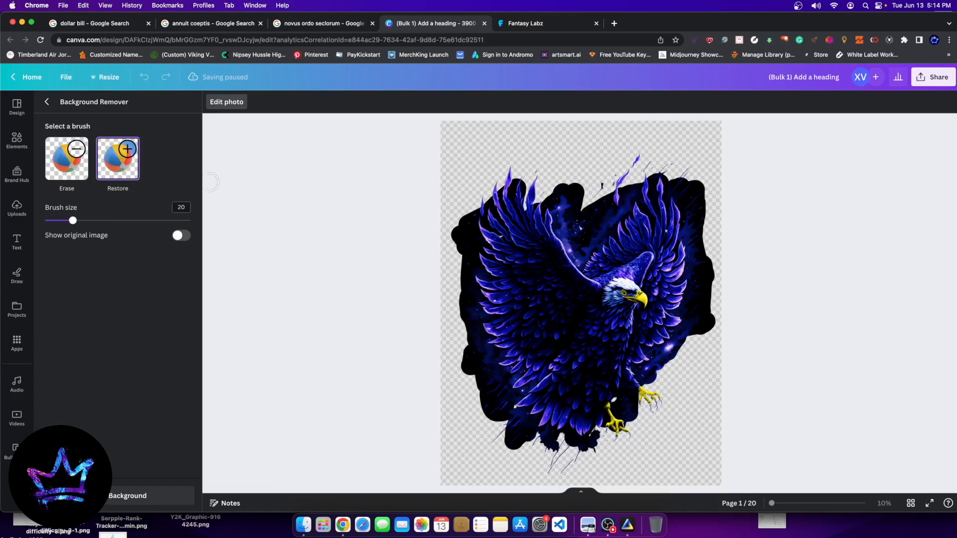
{"action": "left_click", "coordinate": [47, 102]}
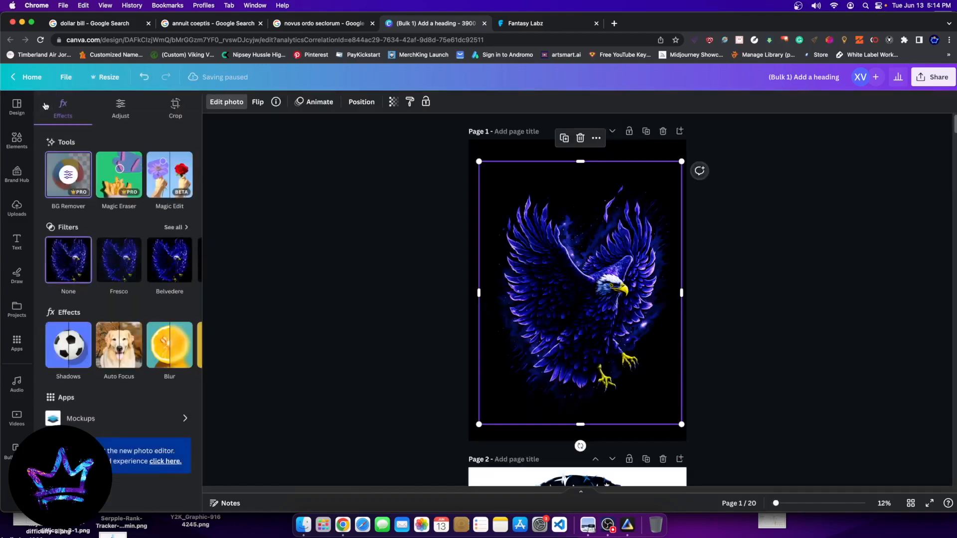
- Shrink the eagle image to about 2838 × 3682 px and place it near the middle of page 1
{"action": "left_click", "coordinate": [752, 292]}
{"action": "left_click_drag", "start_coordinate": [592, 306], "coordinate": [591, 310]}
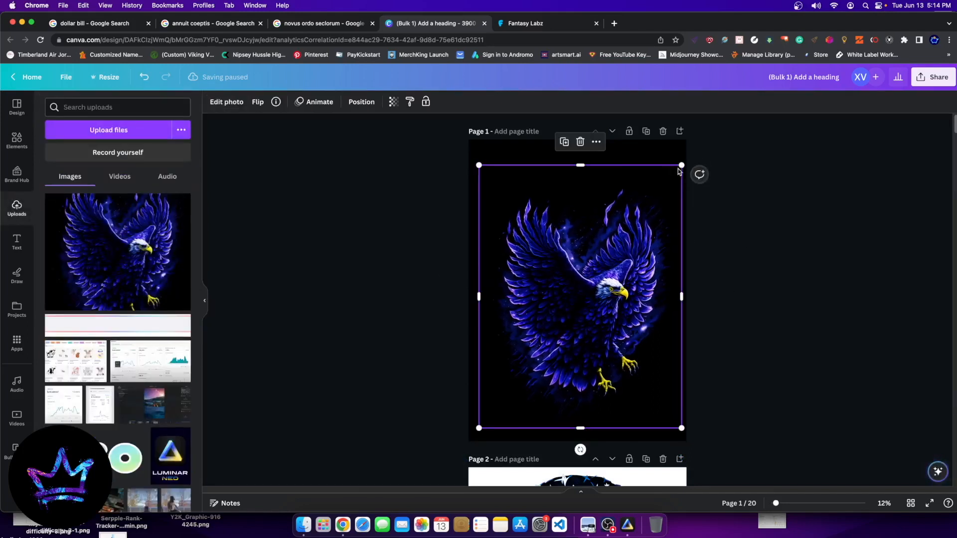
{"action": "left_click_drag", "start_coordinate": [680, 167], "coordinate": [646, 211]}
{"action": "left_click_drag", "start_coordinate": [618, 290], "coordinate": [618, 241]}
{"action": "left_click_drag", "start_coordinate": [658, 201], "coordinate": [651, 210]}
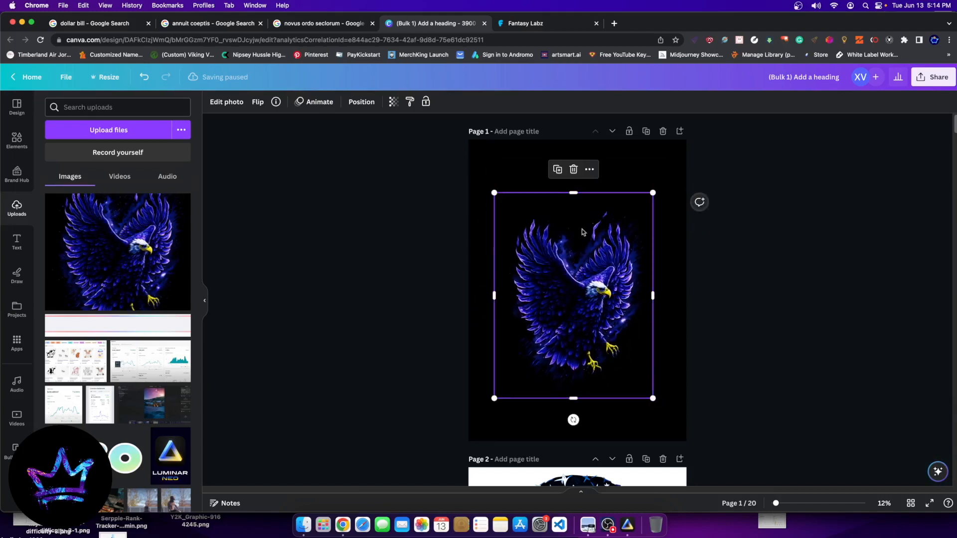
- Search the design elements for "circl"
{"action": "left_click", "coordinate": [16, 140]}
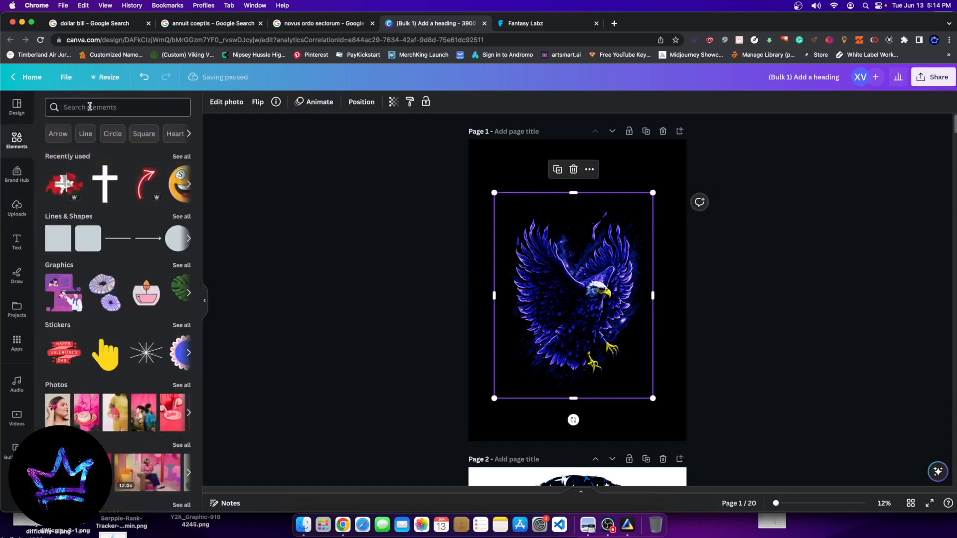
{"action": "left_click", "coordinate": [88, 107]}
{"action": "type", "text": "circl"}
{"action": "key", "text": "Return"}
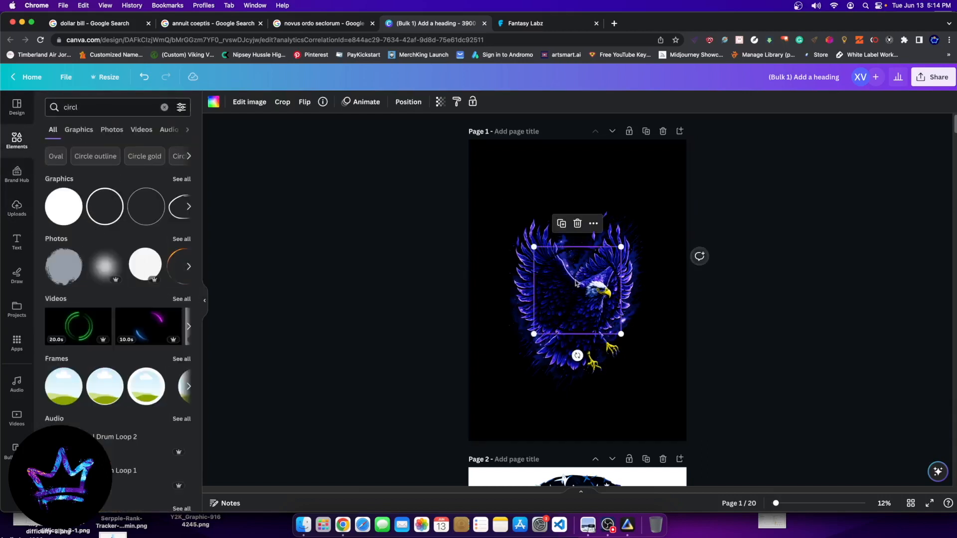
- Enlarge the circle outline around the eagle to the full page width, centre it horizontally and recolour it with the photo's dark navy
{"action": "left_click_drag", "start_coordinate": [623, 247], "coordinate": [682, 188]}
{"action": "left_click_drag", "start_coordinate": [590, 263], "coordinate": [553, 297]}
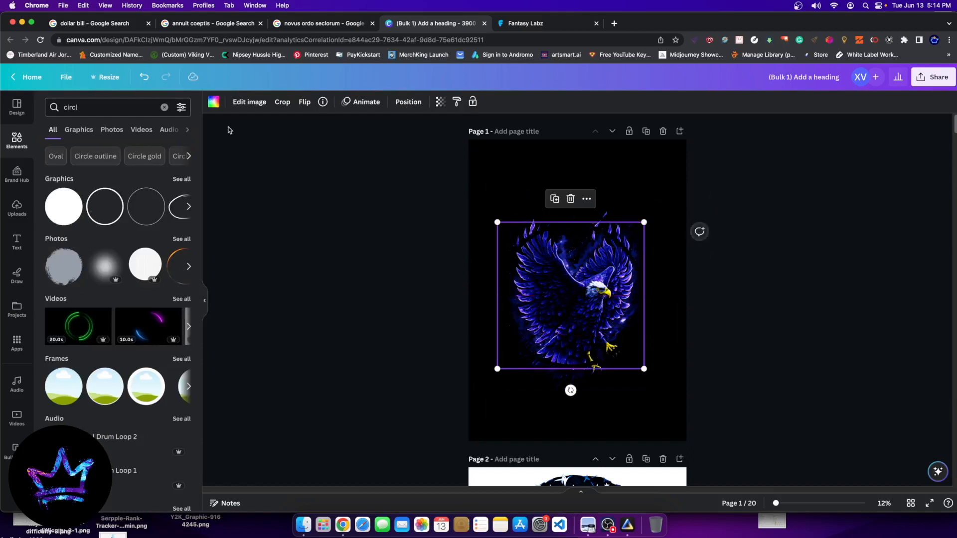
{"action": "left_click", "coordinate": [215, 103]}
{"action": "left_click", "coordinate": [105, 286]}
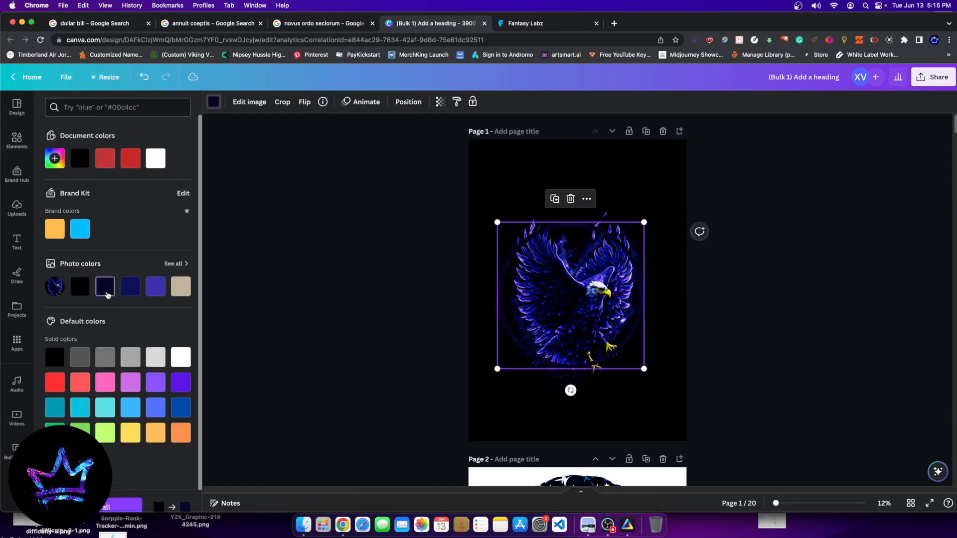
{"action": "left_click_drag", "start_coordinate": [608, 251], "coordinate": [562, 285]}
{"action": "left_click_drag", "start_coordinate": [687, 174], "coordinate": [680, 180]}
{"action": "left_click_drag", "start_coordinate": [643, 219], "coordinate": [650, 215]}
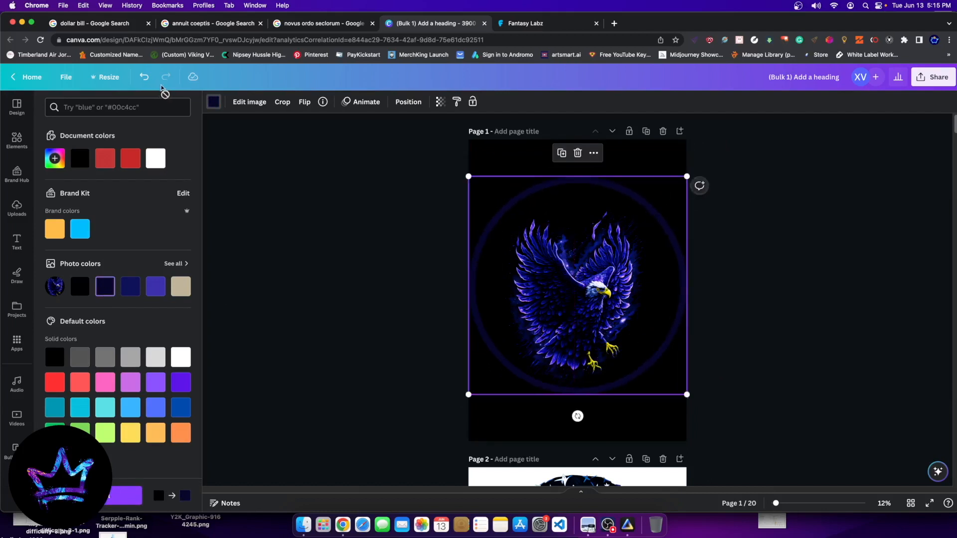
- Resize the existing design to a width of 4500 px, keeping the 5400 px height
{"action": "left_click", "coordinate": [98, 79]}
{"action": "left_click_drag", "start_coordinate": [136, 157], "coordinate": [108, 161]}
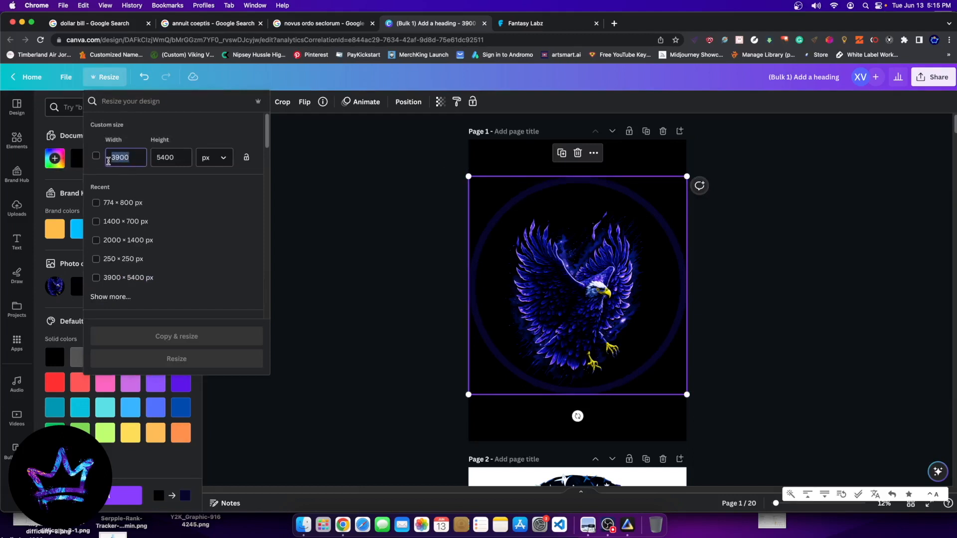
{"action": "type", "text": "45"}
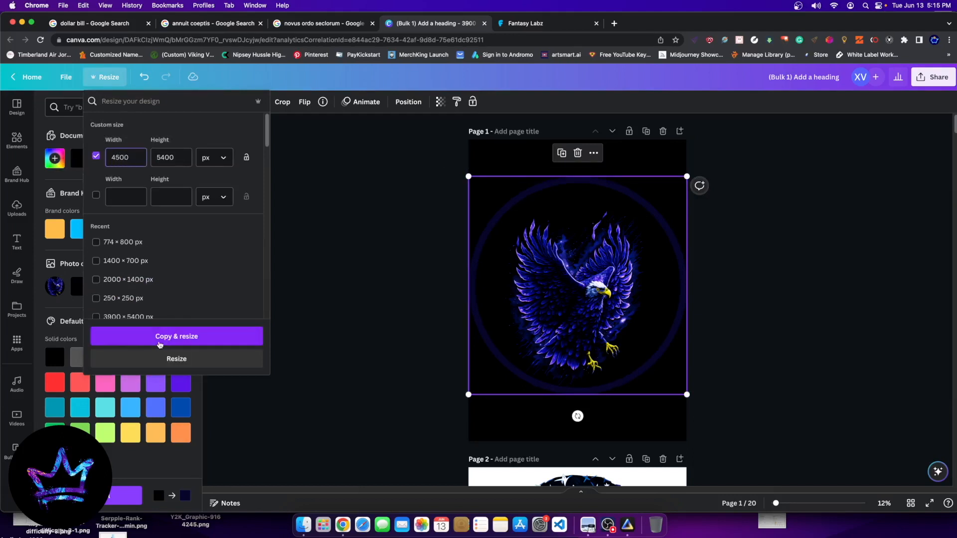
{"action": "left_click", "coordinate": [105, 359]}
{"action": "left_click", "coordinate": [801, 319]}
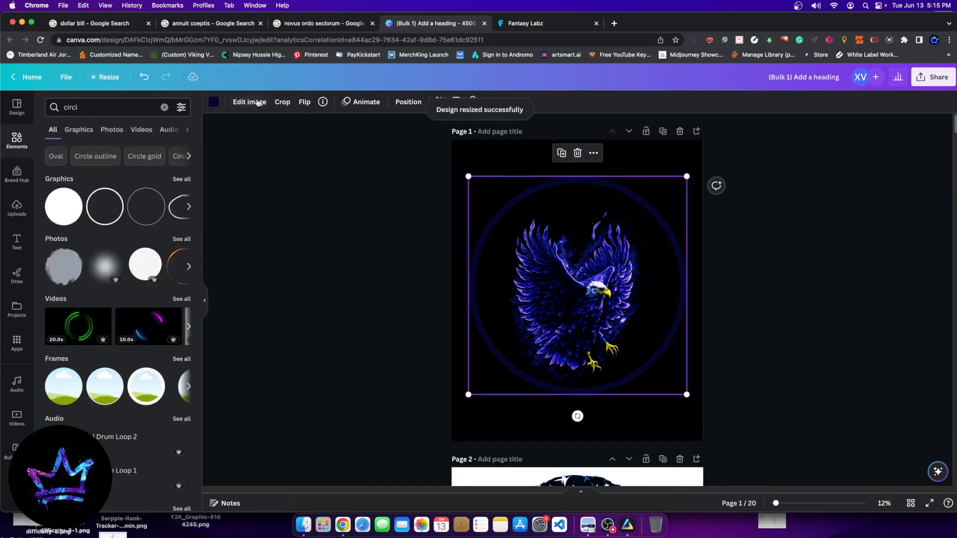
- Add the thin circle outline graphic, recolour it with the photo's dark navy and enlarge it around the eagle
{"action": "left_click", "coordinate": [143, 209]}
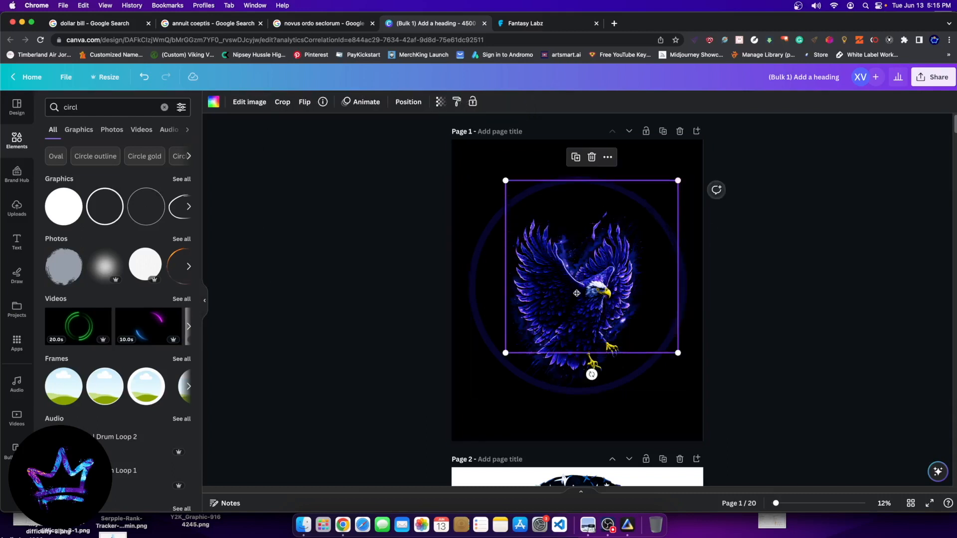
{"action": "left_click", "coordinate": [215, 104]}
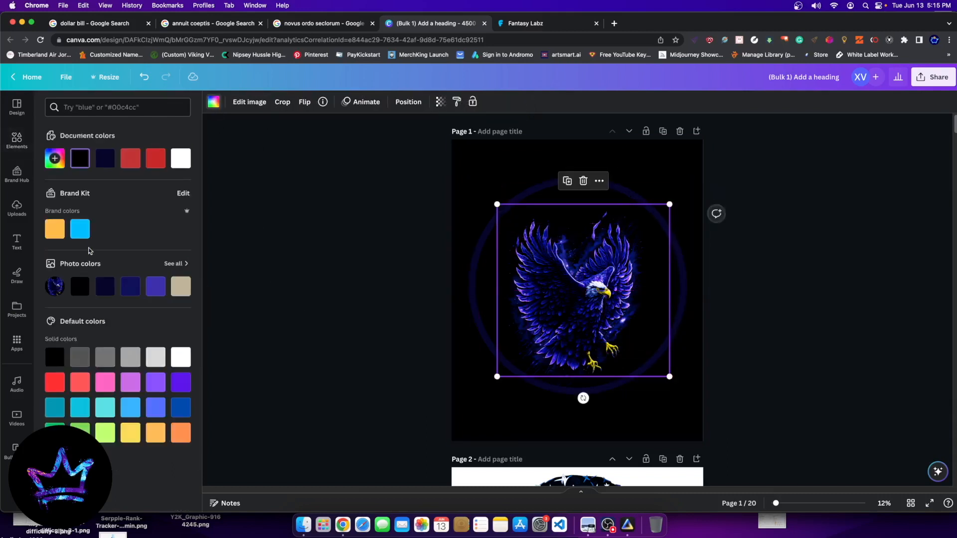
{"action": "left_click", "coordinate": [106, 284]}
{"action": "left_click_drag", "start_coordinate": [497, 377], "coordinate": [460, 415]}
{"action": "left_click_drag", "start_coordinate": [530, 335], "coordinate": [548, 372]}
- Delete the thicker navy ring from page 1
{"action": "key", "text": "Escape"}
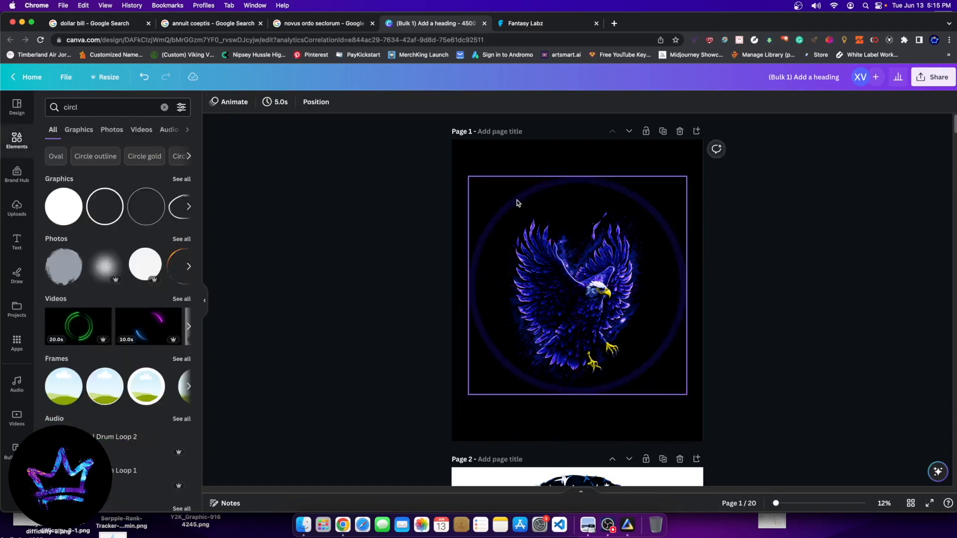
{"action": "left_click", "coordinate": [517, 203]}
{"action": "key", "text": "Delete"}
- Centre the thin ring around the eagle and check the dollar bill reference image in the other browser tab
{"action": "left_click_drag", "start_coordinate": [577, 309], "coordinate": [569, 257]}
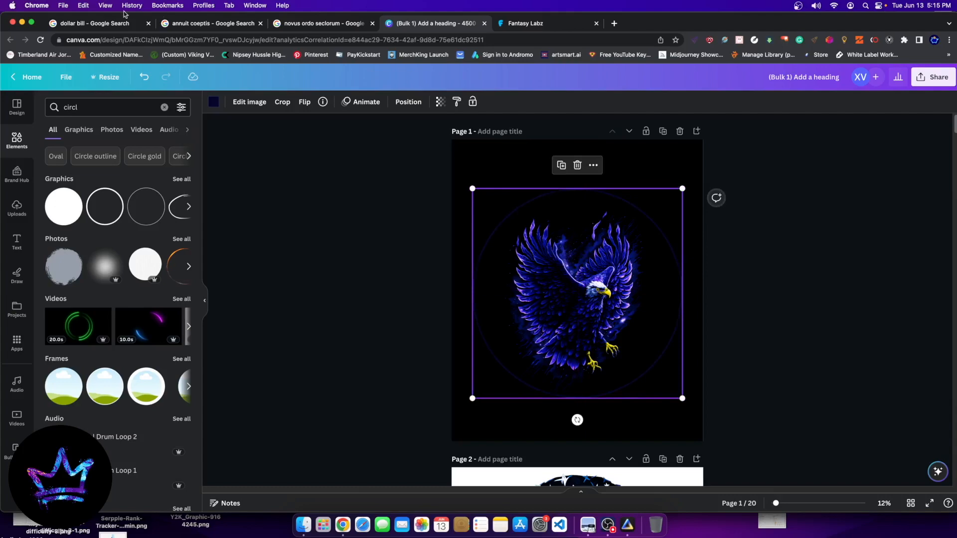
{"action": "left_click", "coordinate": [100, 23]}
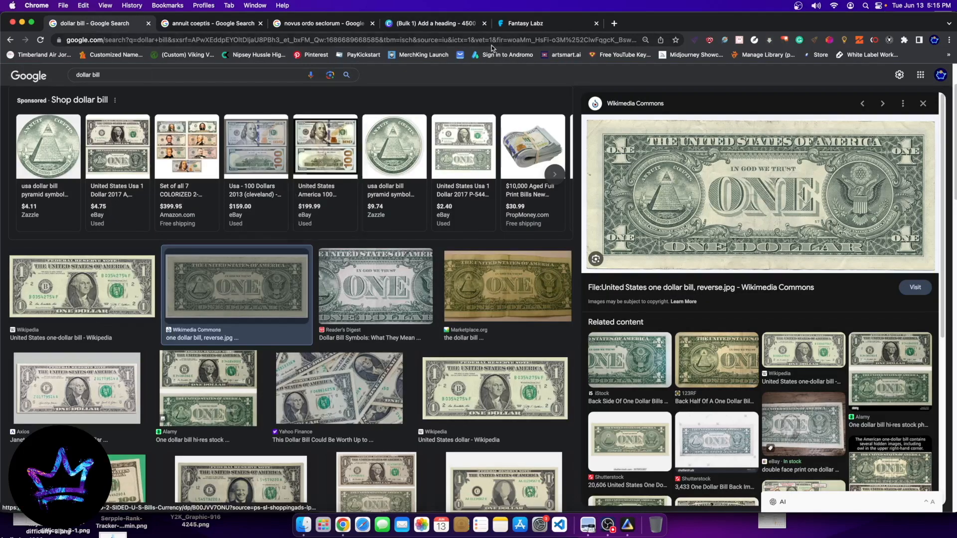
{"action": "left_click", "coordinate": [455, 24]}
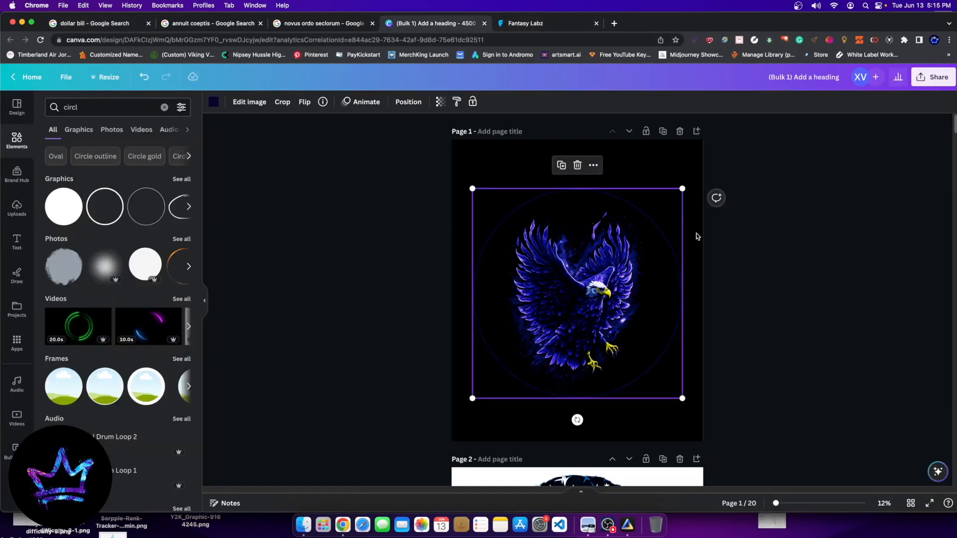
- Enlarge the eagle image to about 3416 × 4432 px and reposition it over the thin ring
{"action": "left_click", "coordinate": [403, 102]}
{"action": "left_click", "coordinate": [584, 254]}
{"action": "left_click_drag", "start_coordinate": [655, 197], "coordinate": [648, 177]}
{"action": "key", "text": "super+z"}
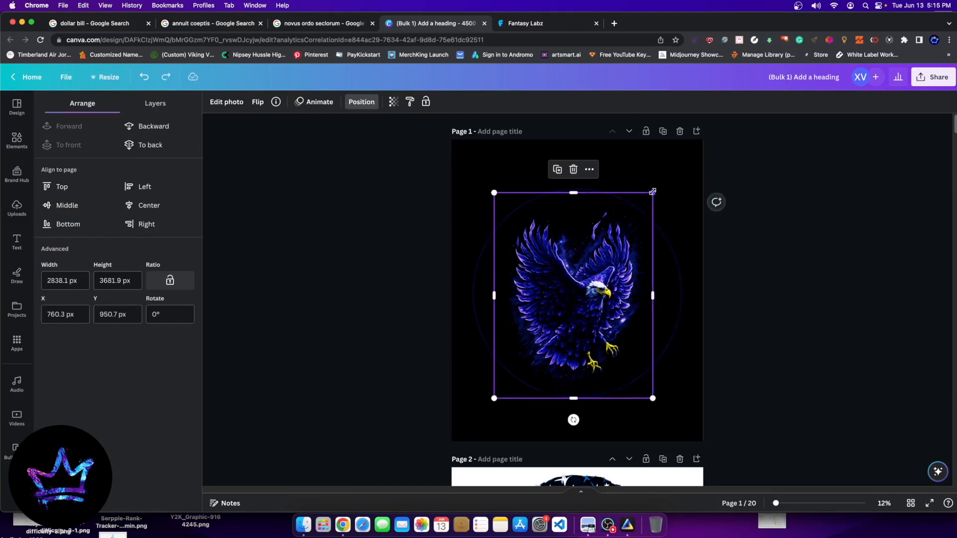
{"action": "left_click_drag", "start_coordinate": [653, 193], "coordinate": [697, 160]}
{"action": "left_click_drag", "start_coordinate": [589, 278], "coordinate": [565, 297]}
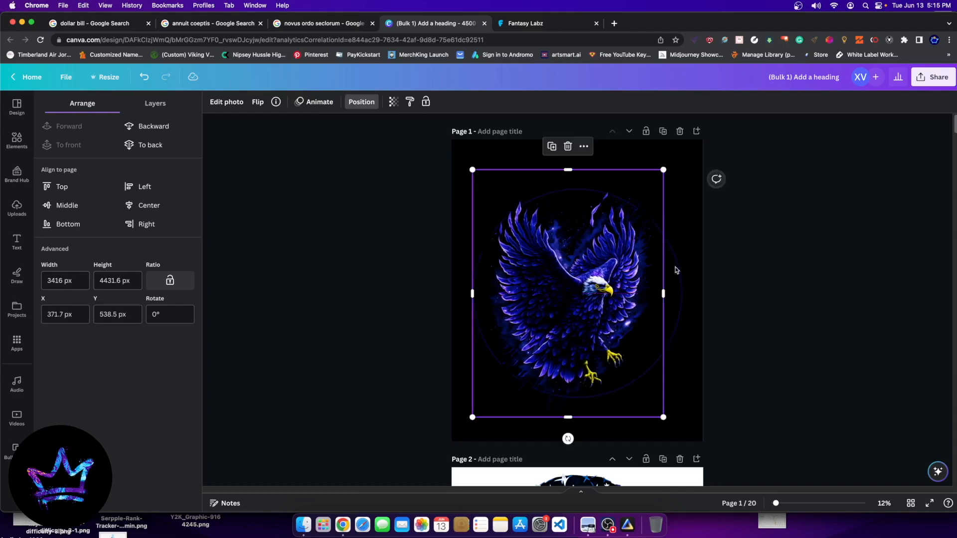
{"action": "left_click", "coordinate": [690, 217]}
{"action": "left_click", "coordinate": [748, 236]}
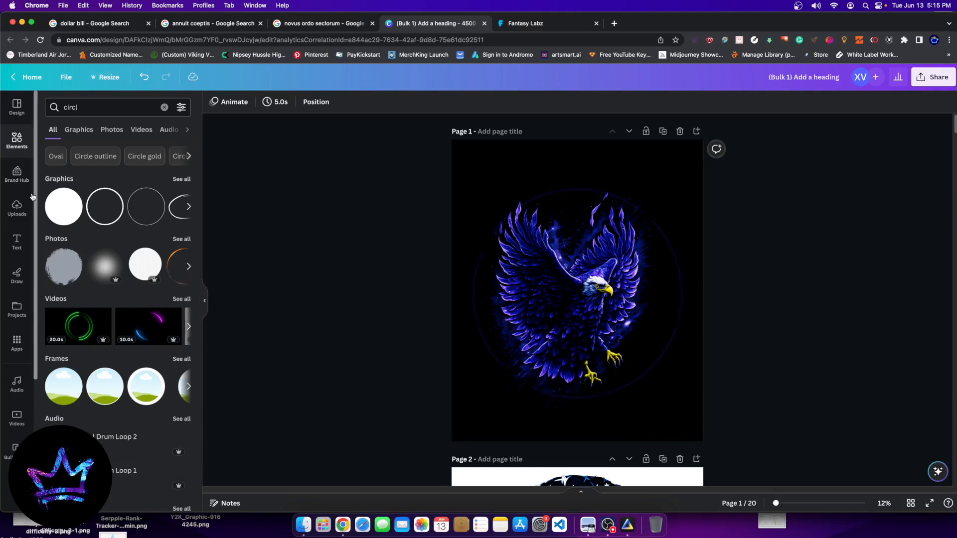
- Add a thicker circle outline from the full set of circle graphics and enlarge it around the eagle and the thin ring
{"action": "left_click", "coordinate": [177, 181]}
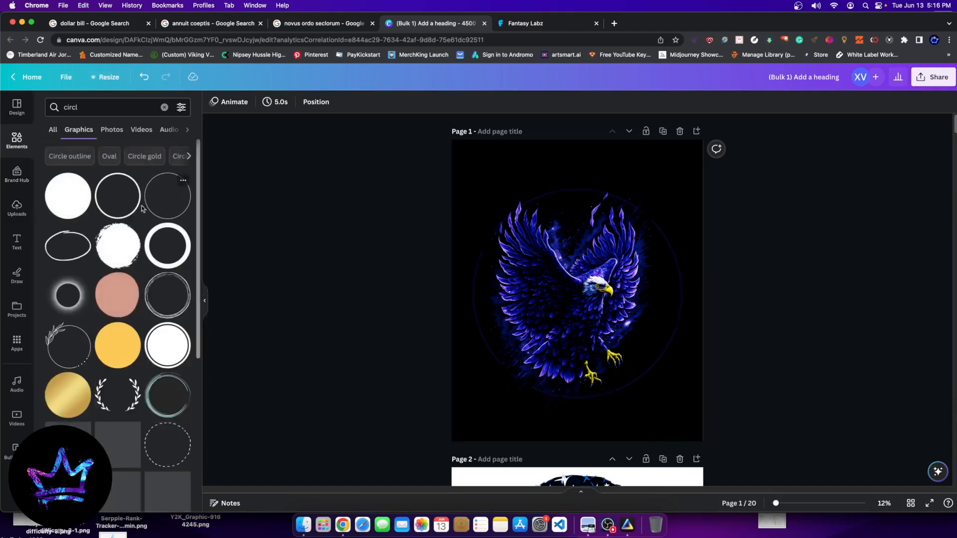
{"action": "left_click", "coordinate": [106, 207]}
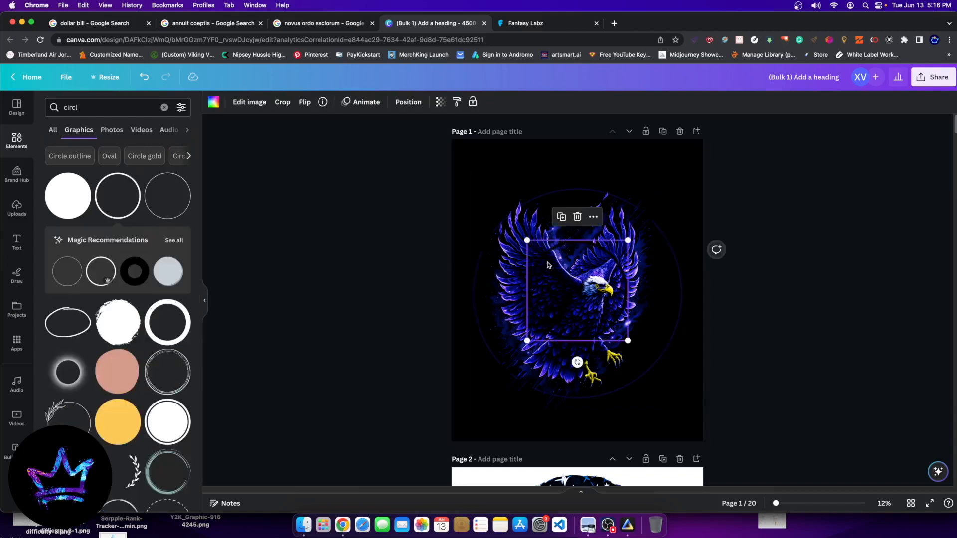
{"action": "left_click", "coordinate": [99, 272]}
{"action": "left_click_drag", "start_coordinate": [556, 272], "coordinate": [529, 348]}
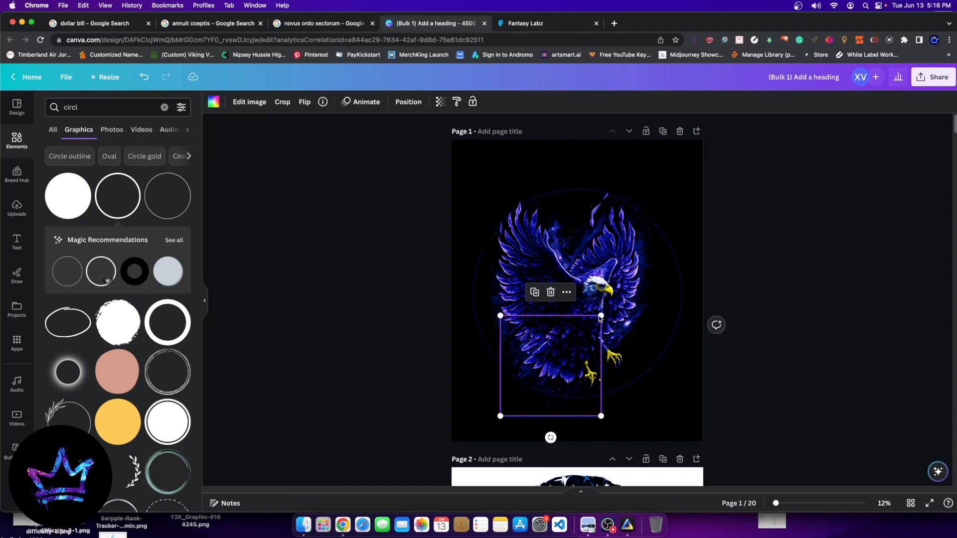
{"action": "left_click_drag", "start_coordinate": [601, 316], "coordinate": [730, 184]}
{"action": "left_click_drag", "start_coordinate": [615, 298], "coordinate": [575, 291]}
- Recolour the thicker ring with the photo's dark navy, enlarge it to nearly the page width and centre it horizontally
{"action": "left_click", "coordinate": [213, 102]}
{"action": "left_click", "coordinate": [105, 286]}
{"action": "mouse_move", "coordinate": [655, 216]}
{"action": "left_mouse_down"}
{"action": "mouse_move", "coordinate": [662, 211]}
{"action": "mouse_move", "coordinate": [659, 218]}
{"action": "left_mouse_up"}
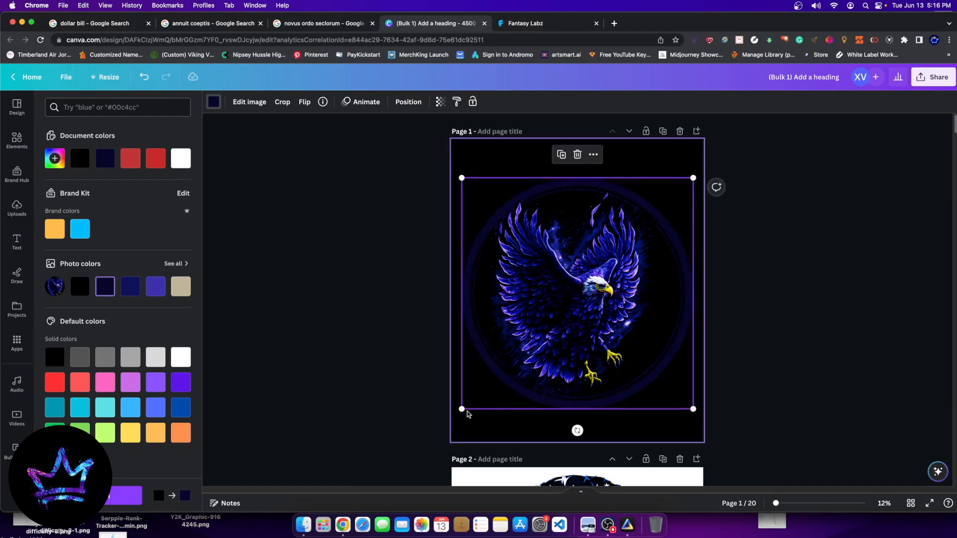
{"action": "left_click_drag", "start_coordinate": [462, 411], "coordinate": [486, 403]}
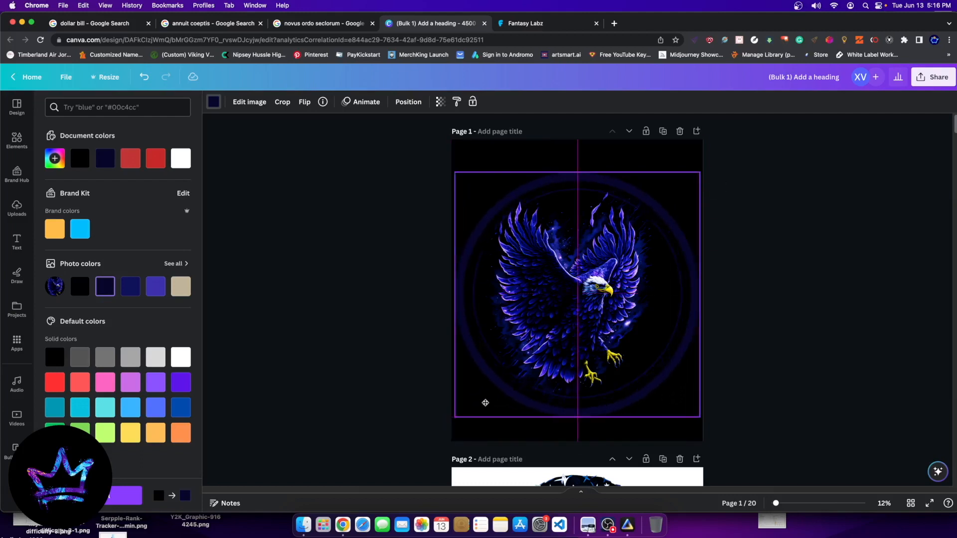
{"action": "left_click", "coordinate": [784, 346]}
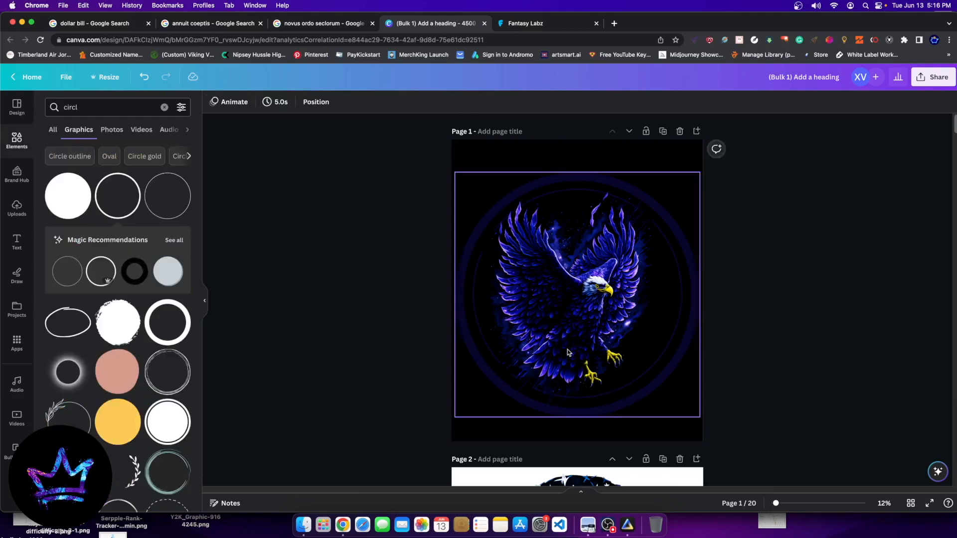
- Enlarge the thicker navy ring to about 4443 px wide, centre it horizontally and check its size and position values
{"action": "left_click", "coordinate": [465, 413]}
{"action": "left_click_drag", "start_coordinate": [455, 417], "coordinate": [457, 426]}
{"action": "left_click", "coordinate": [741, 402]}
{"action": "left_click_drag", "start_coordinate": [654, 393], "coordinate": [655, 392]}
{"action": "left_click", "coordinate": [775, 371]}
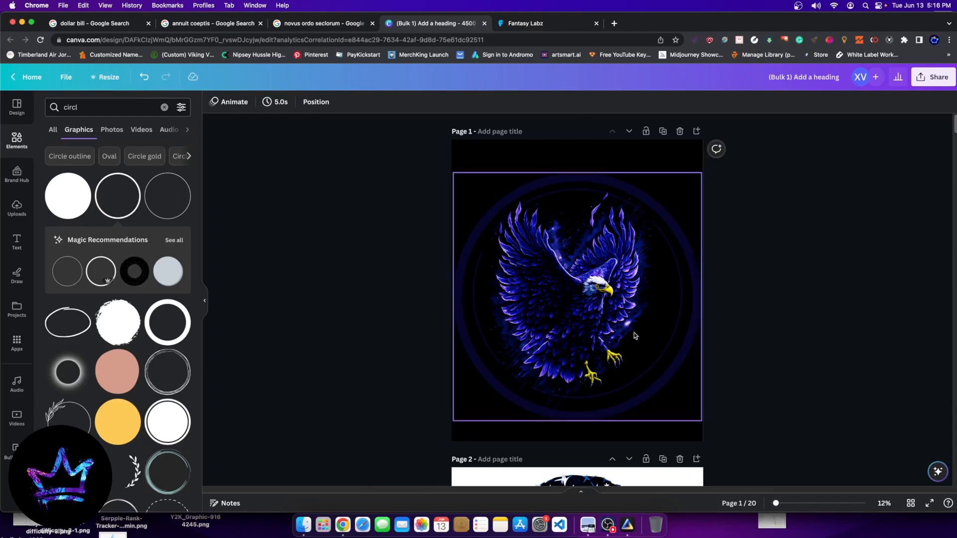
{"action": "left_click_drag", "start_coordinate": [605, 409], "coordinate": [606, 406]}
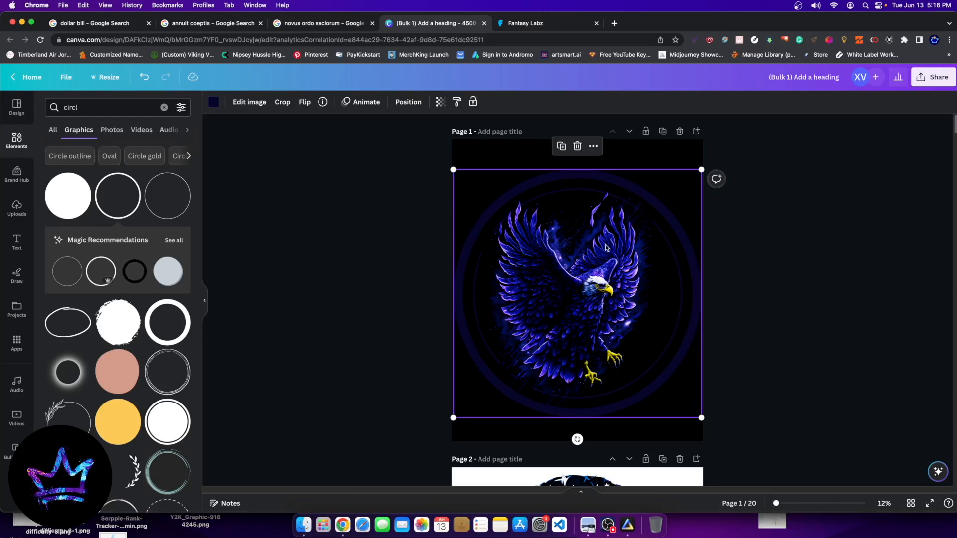
{"action": "left_click", "coordinate": [737, 254]}
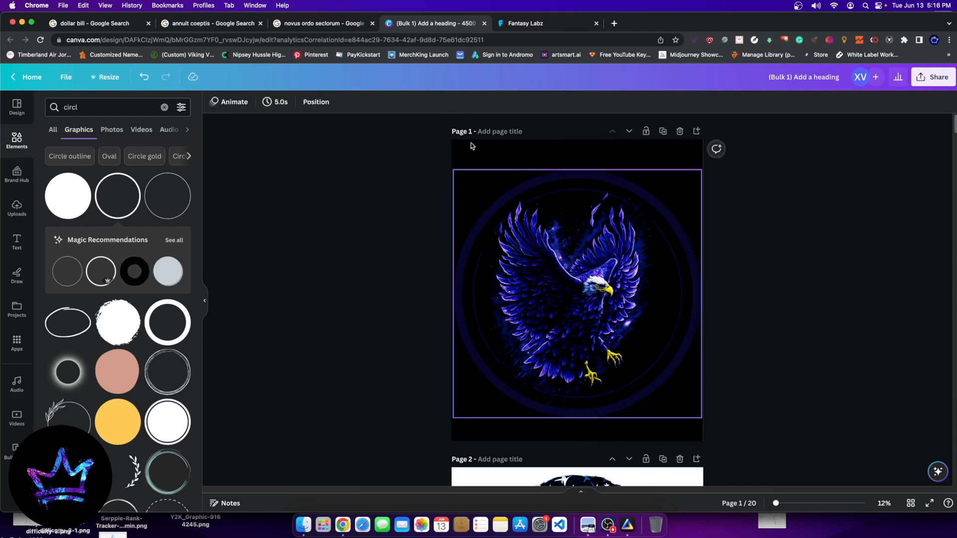
{"action": "left_click", "coordinate": [617, 182]}
{"action": "left_click", "coordinate": [410, 98]}
{"action": "left_click", "coordinate": [135, 123]}
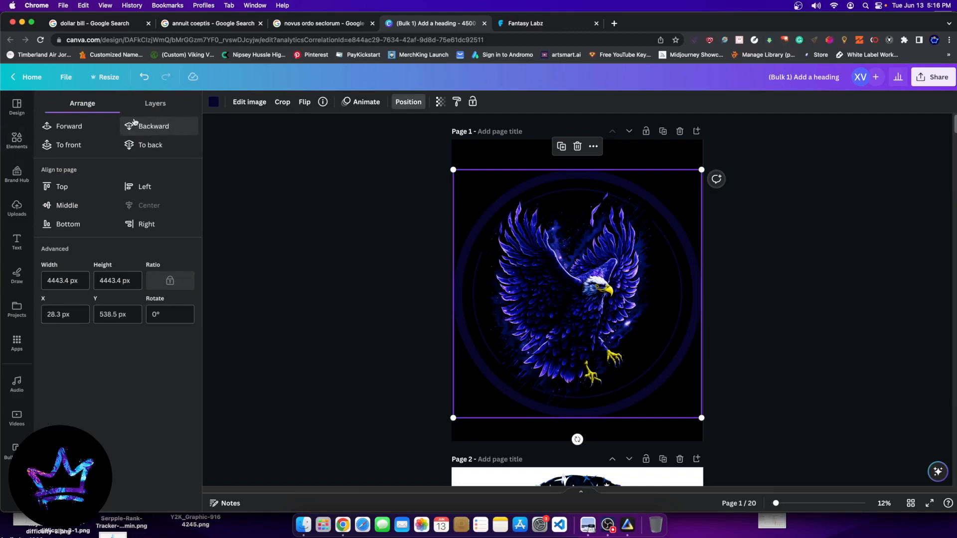
- Shrink the eagle image slightly and reposition it in the middle of the rings
{"action": "left_click", "coordinate": [784, 246]}
{"action": "left_click", "coordinate": [603, 248]}
{"action": "left_click_drag", "start_coordinate": [664, 168], "coordinate": [648, 190]}
{"action": "left_click_drag", "start_coordinate": [619, 240], "coordinate": [626, 233]}
- Reduce the thicker outer ring to about 4269 × 4269 px and centre it horizontally around the eagle
{"action": "left_click", "coordinate": [678, 251]}
{"action": "left_click_drag", "start_coordinate": [702, 170], "coordinate": [693, 179]}
{"action": "left_click_drag", "start_coordinate": [679, 249], "coordinate": [683, 245]}
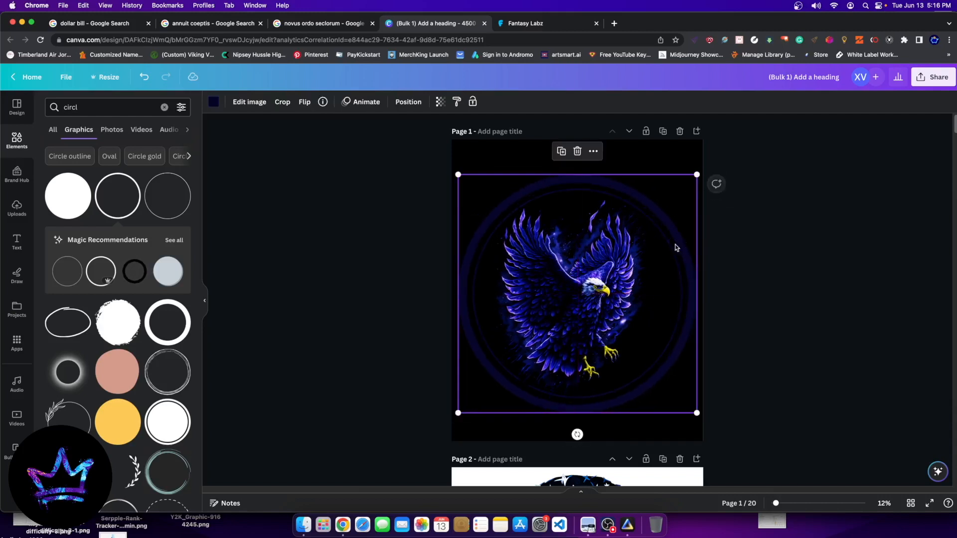
{"action": "left_click", "coordinate": [408, 102]}
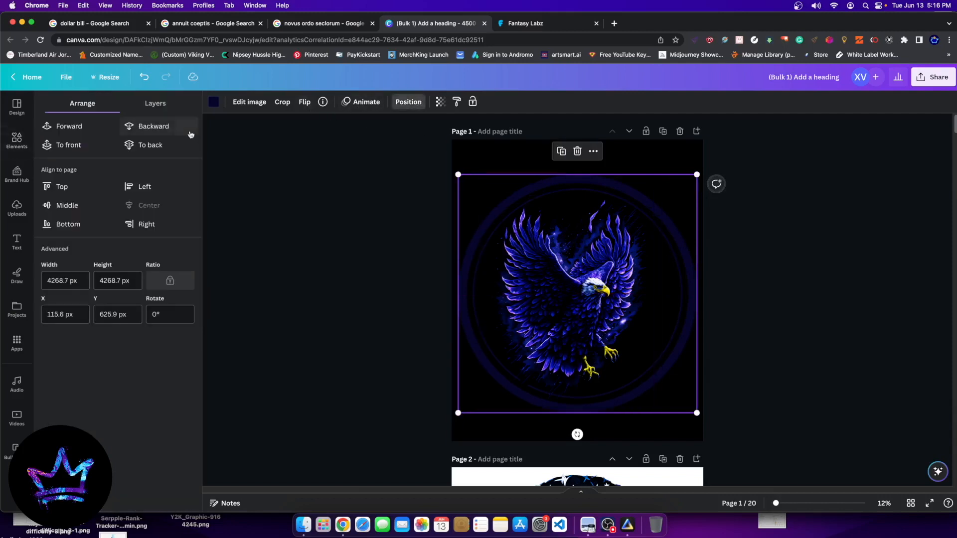
- Reduce the thin inner ring to about 3544 × 3544 px and centre it horizontally inside the thicker ring
{"action": "left_click", "coordinate": [684, 235]}
{"action": "mouse_move", "coordinate": [682, 189]}
{"action": "left_mouse_down"}
{"action": "mouse_move", "coordinate": [673, 208]}
{"action": "mouse_move", "coordinate": [673, 199]}
{"action": "left_mouse_up"}
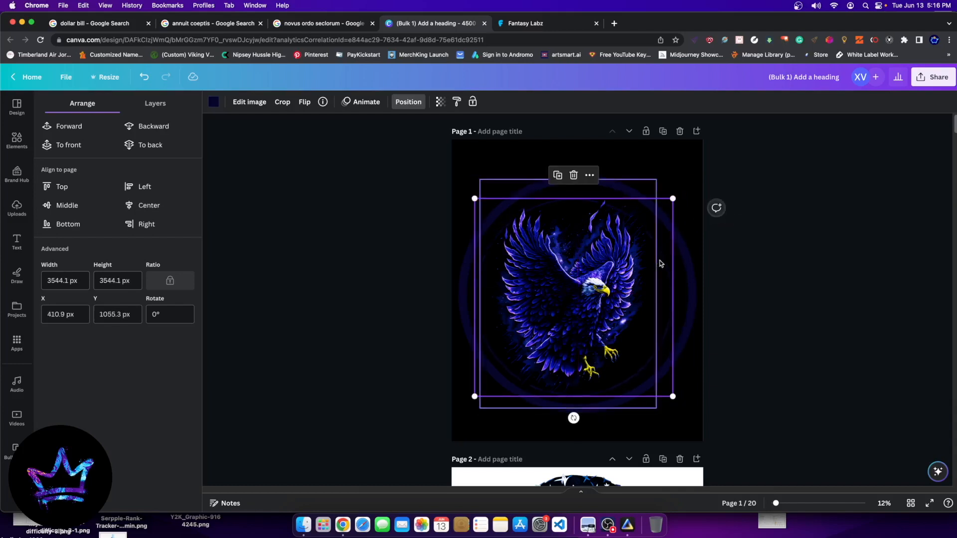
{"action": "left_click_drag", "start_coordinate": [665, 254], "coordinate": [668, 247]}
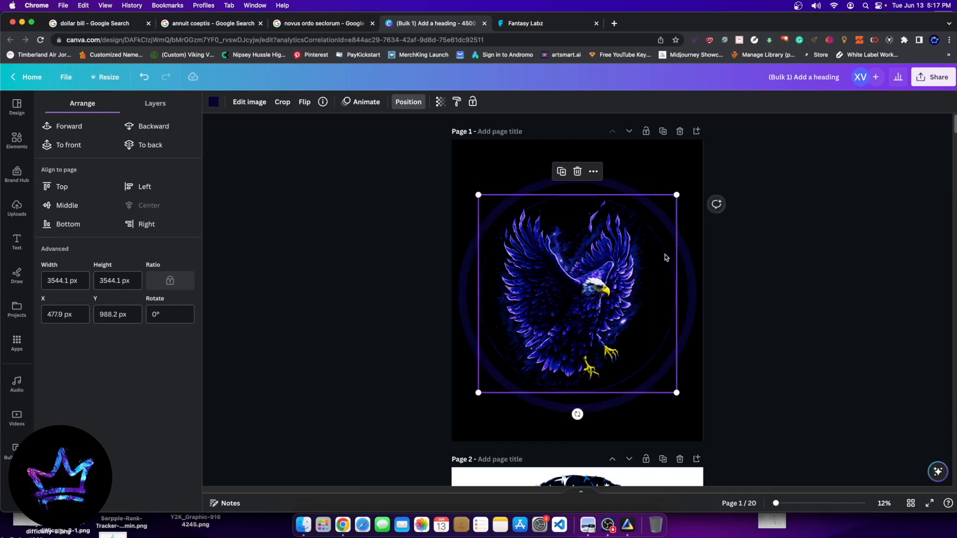
{"action": "left_click", "coordinate": [762, 287]}
{"action": "left_click", "coordinate": [804, 303]}
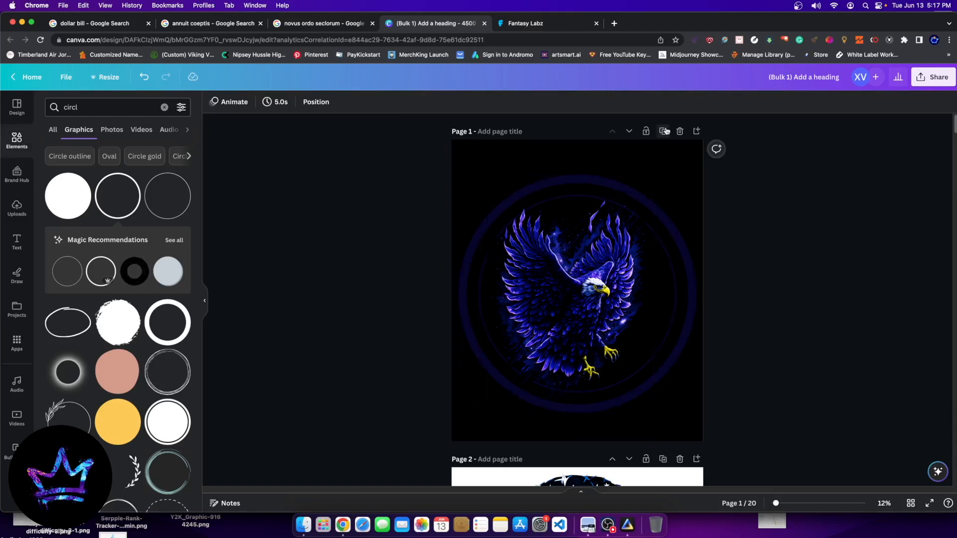
{"action": "left_click", "coordinate": [689, 238]}
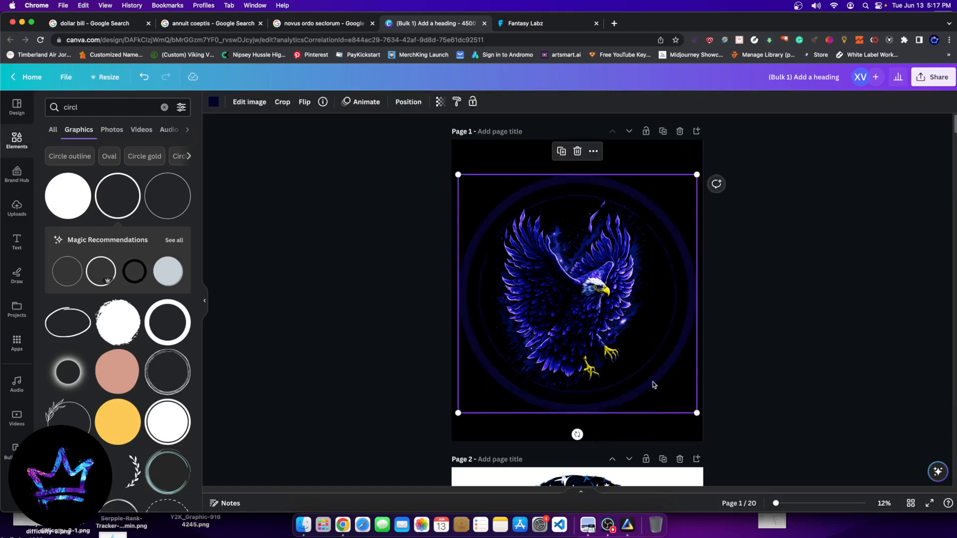
- Check the dollar bill reference, copy the phrase "annuit coeptis" from its Google search tab and return to the Canva design
{"action": "left_click", "coordinate": [94, 23]}
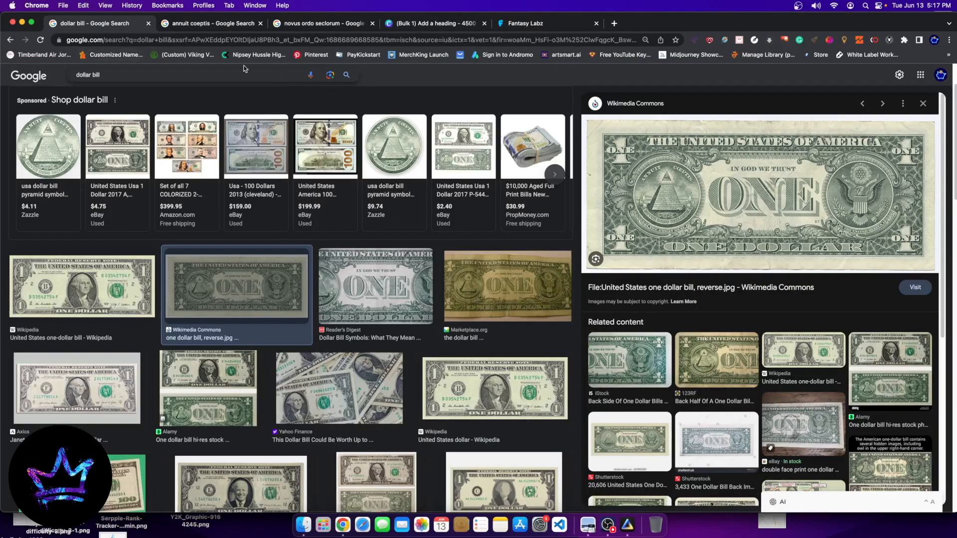
{"action": "left_click", "coordinate": [220, 28]}
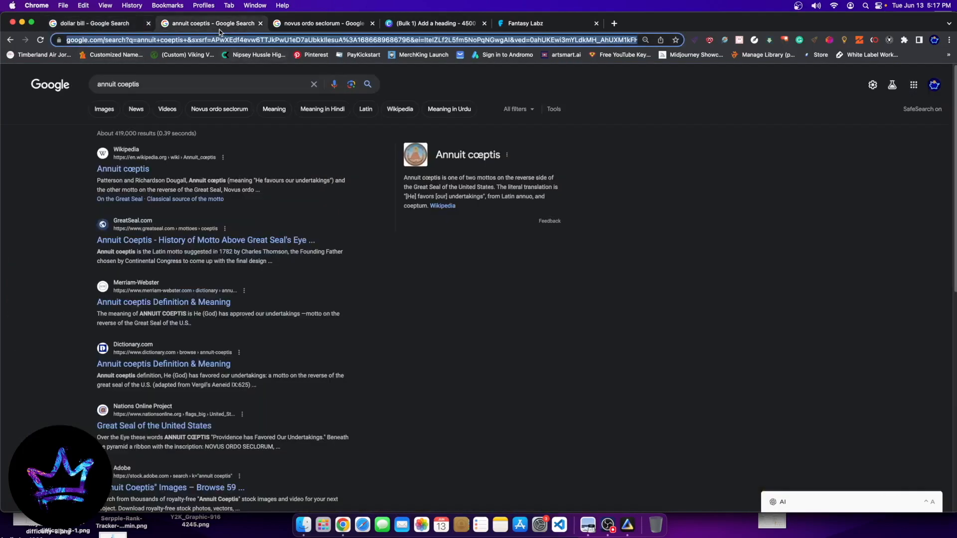
{"action": "left_click_drag", "start_coordinate": [158, 84], "coordinate": [67, 84]}
{"action": "key", "text": "super+c"}
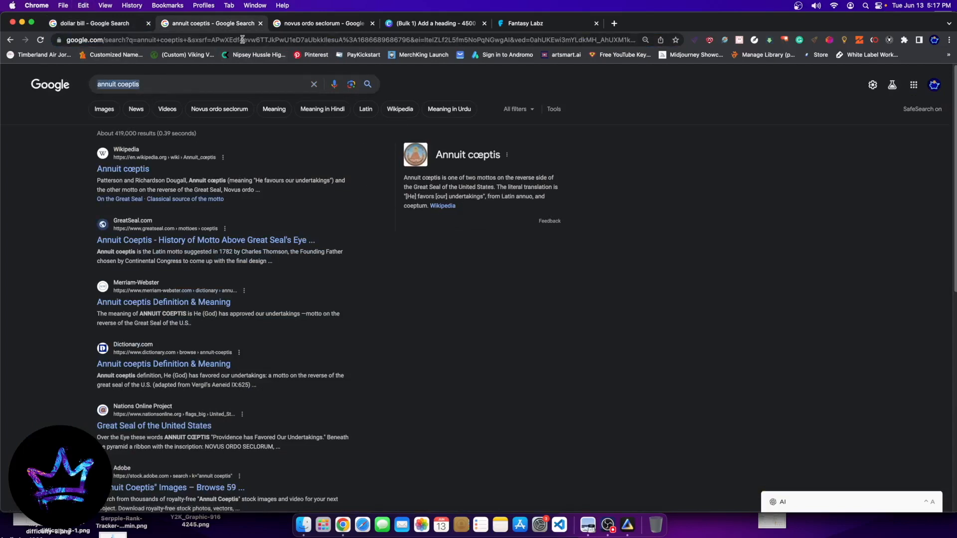
{"action": "left_click", "coordinate": [76, 22]}
{"action": "left_click", "coordinate": [454, 26]}
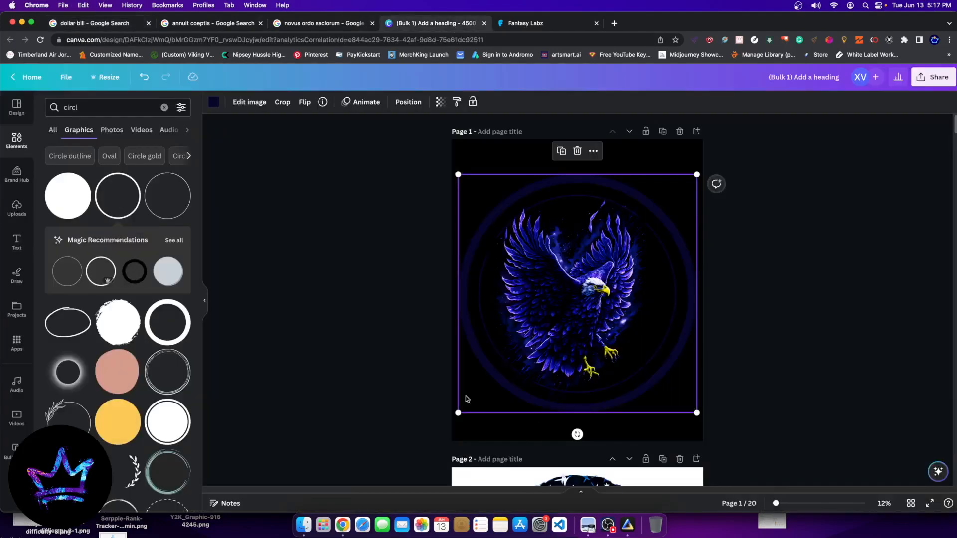
- Add the copied "annuit coeptis" as a heading above the eagle and place a duplicate of it below the eagle
{"action": "left_click", "coordinate": [17, 241]}
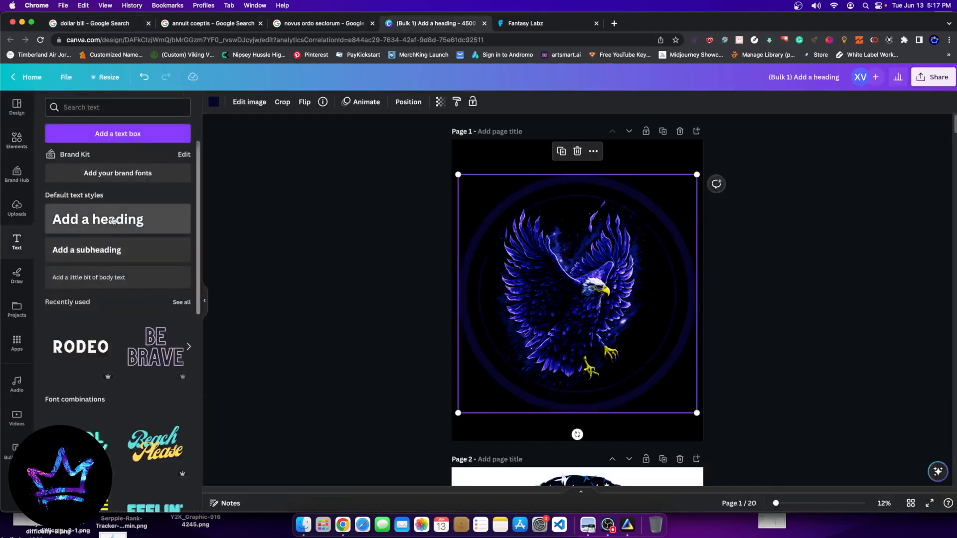
{"action": "left_click", "coordinate": [114, 220]}
{"action": "key", "text": "super+v"}
{"action": "left_click", "coordinate": [901, 280]}
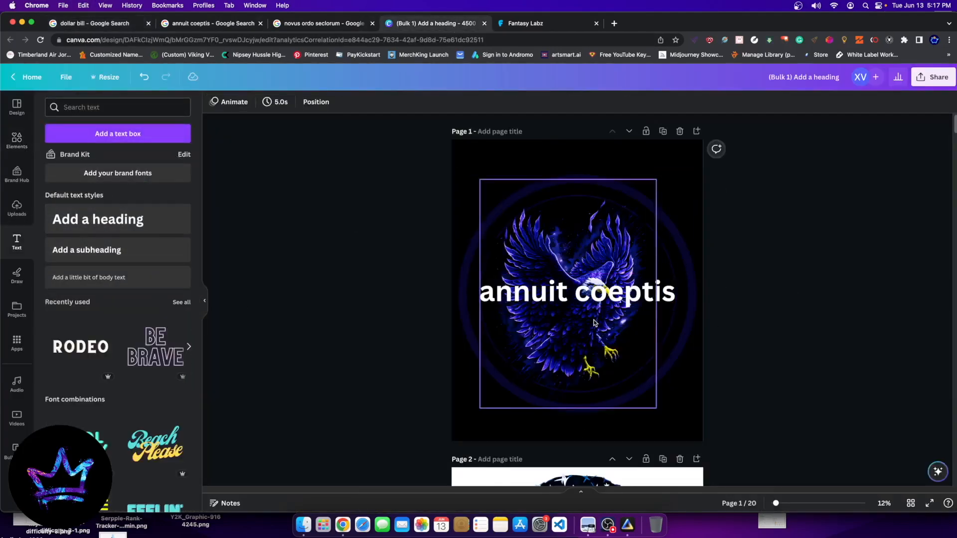
{"action": "left_click_drag", "start_coordinate": [592, 303], "coordinate": [561, 416]}
{"action": "key", "text": "super+d"}
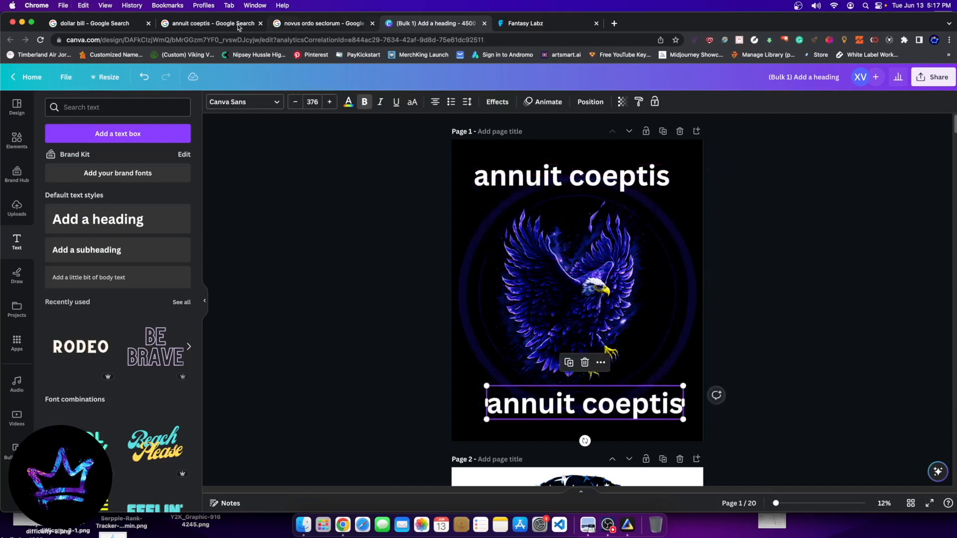
- Copy "Novus ordo seclorum" from its Google search tab and add the phrase as text near the bottom of the Canva page
{"action": "left_click", "coordinate": [319, 23]}
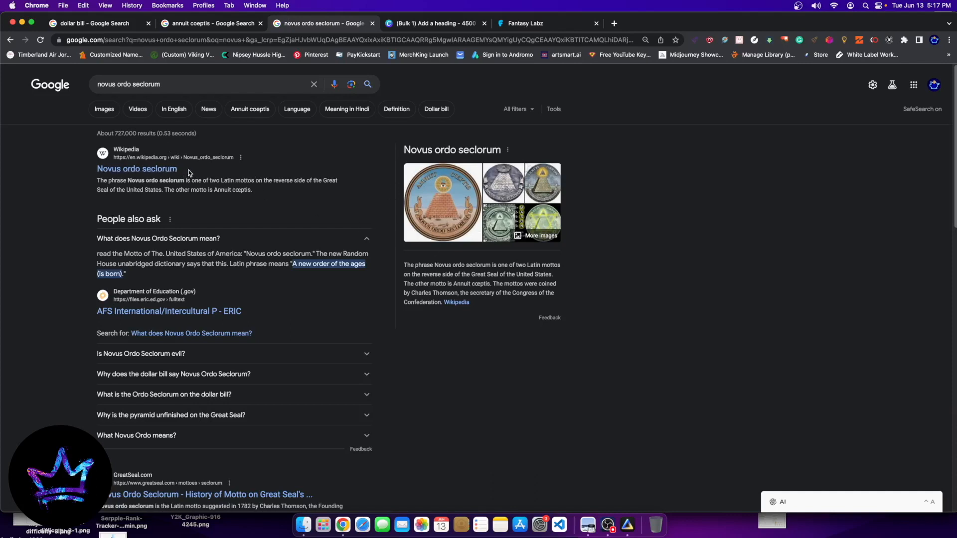
{"action": "left_click_drag", "start_coordinate": [189, 172], "coordinate": [99, 174]}
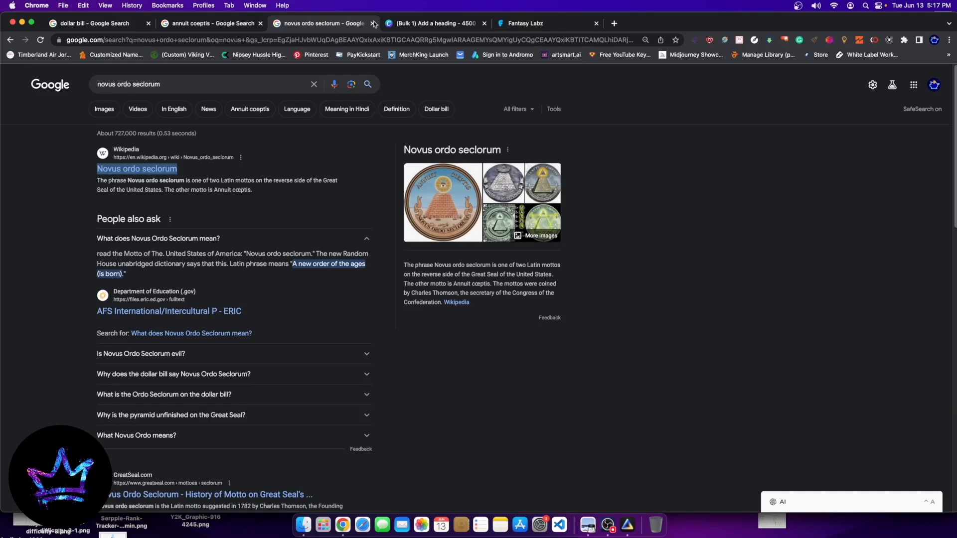
{"action": "left_click", "coordinate": [528, 23]}
{"action": "left_click", "coordinate": [431, 23]}
{"action": "type", "text": "NOVUS ORDO SECLORUM"}
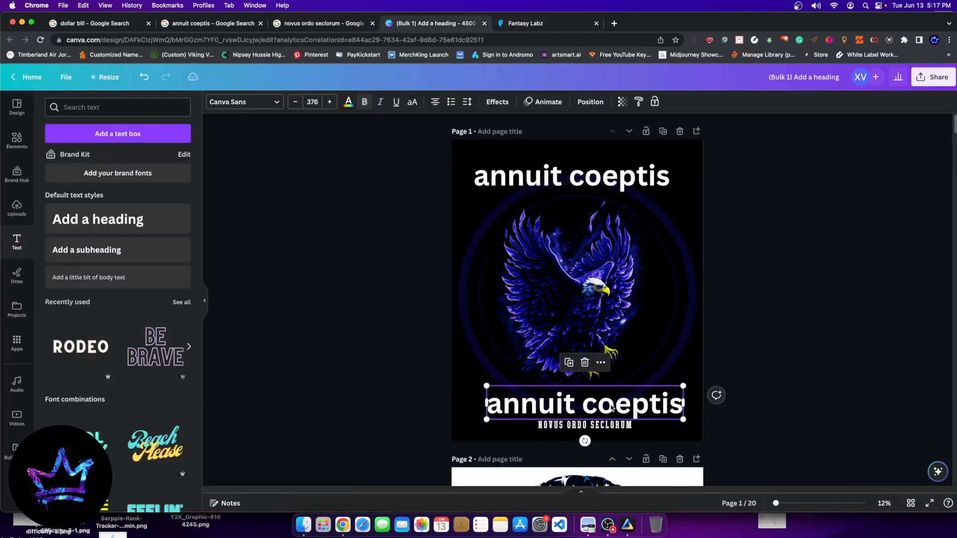
- Delete the duplicate "annuit coeptis" heading and move "NOVUS ORDO SECLORUM" up to the lower edge of the thicker ring
{"action": "key", "text": "Delete"}
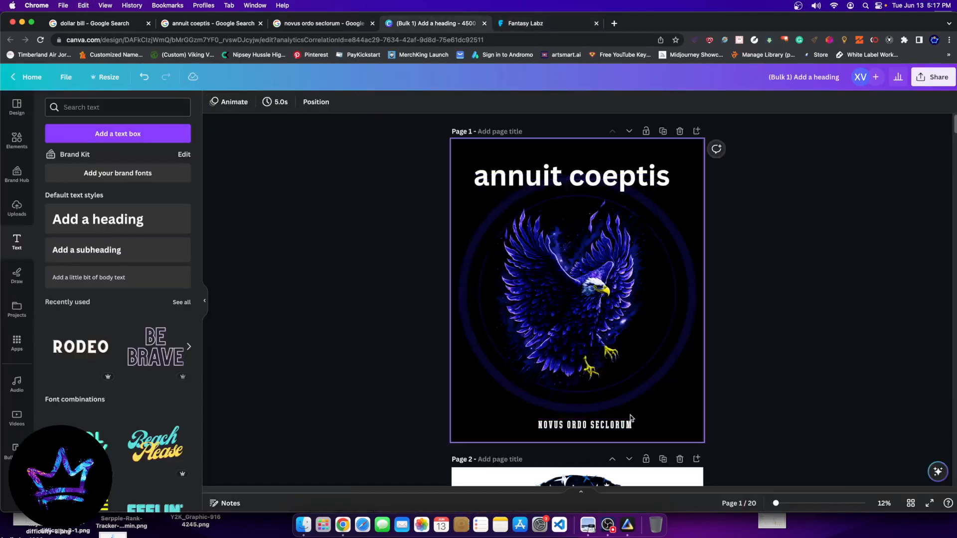
{"action": "left_click", "coordinate": [609, 425]}
{"action": "left_click_drag", "start_coordinate": [609, 425], "coordinate": [609, 399]}
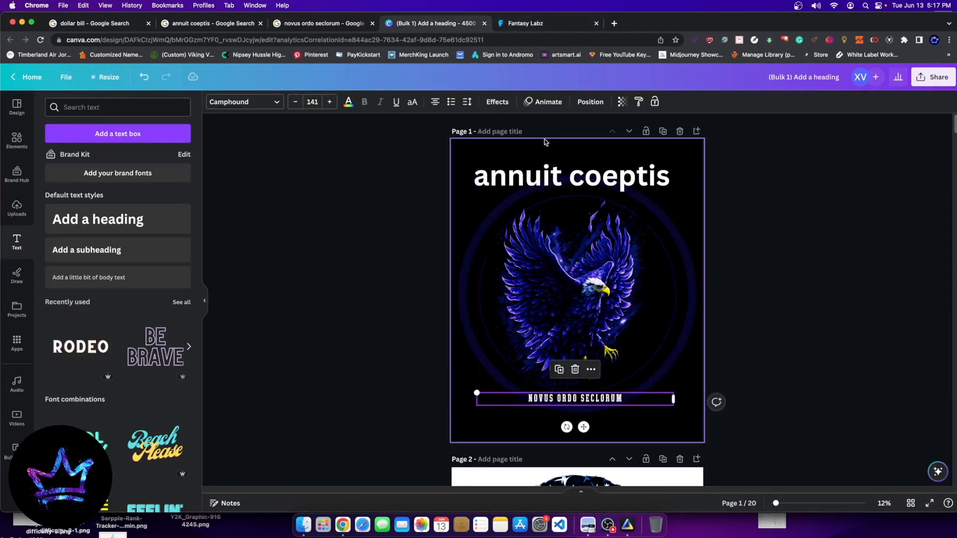
- Open the font choices for the lower phrase and compare with the lettering on the dollar bill reference image
{"action": "left_click", "coordinate": [242, 102]}
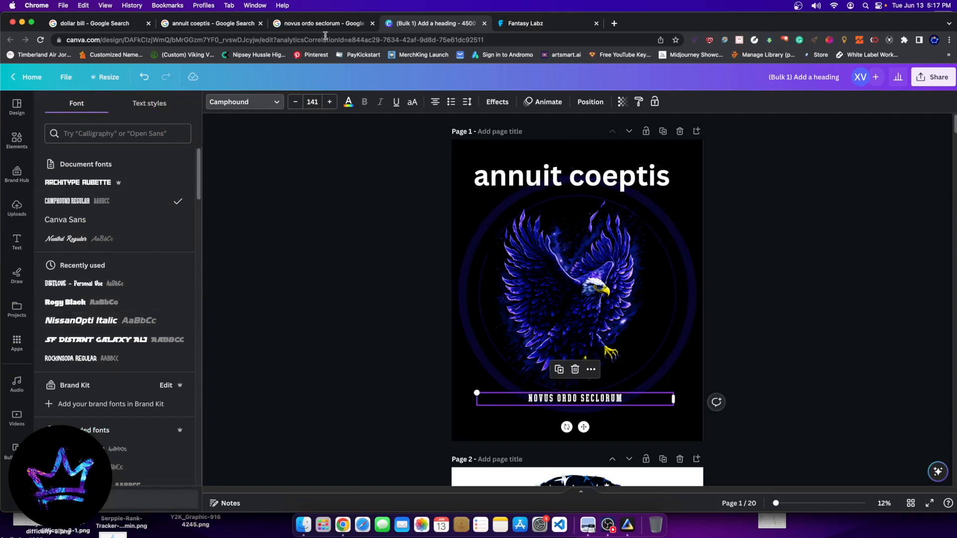
{"action": "left_click", "coordinate": [199, 23]}
{"action": "left_click", "coordinate": [106, 26]}
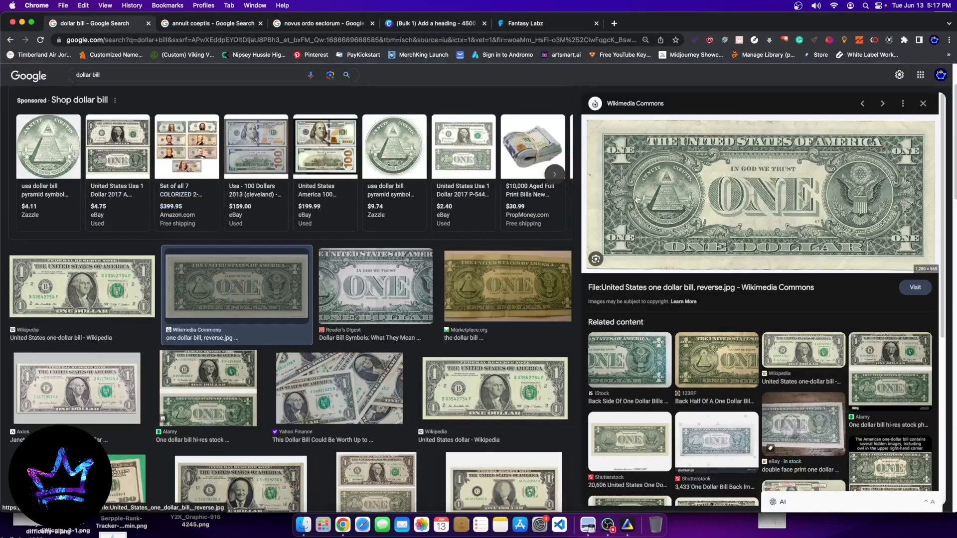
{"action": "left_click", "coordinate": [454, 20]}
- Try the Nuated, Brown Fox, Carosello, Cereal and Folders fonts on the "Novus ordo seclorum" text
{"action": "scroll", "coordinate": [100, 324], "scroll_direction": "down", "scroll_amount": 1}
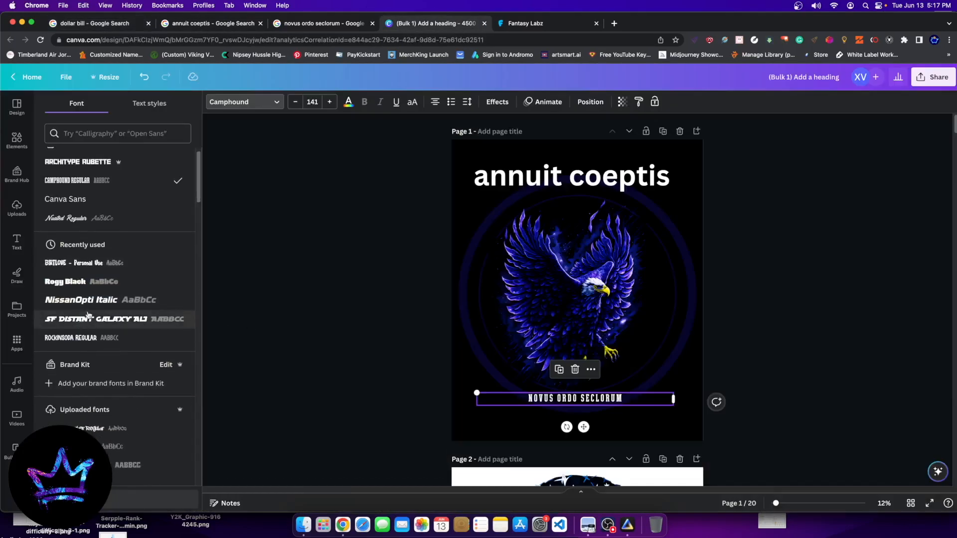
{"action": "scroll", "coordinate": [85, 299], "scroll_direction": "up", "scroll_amount": 1}
{"action": "left_click", "coordinate": [78, 238]}
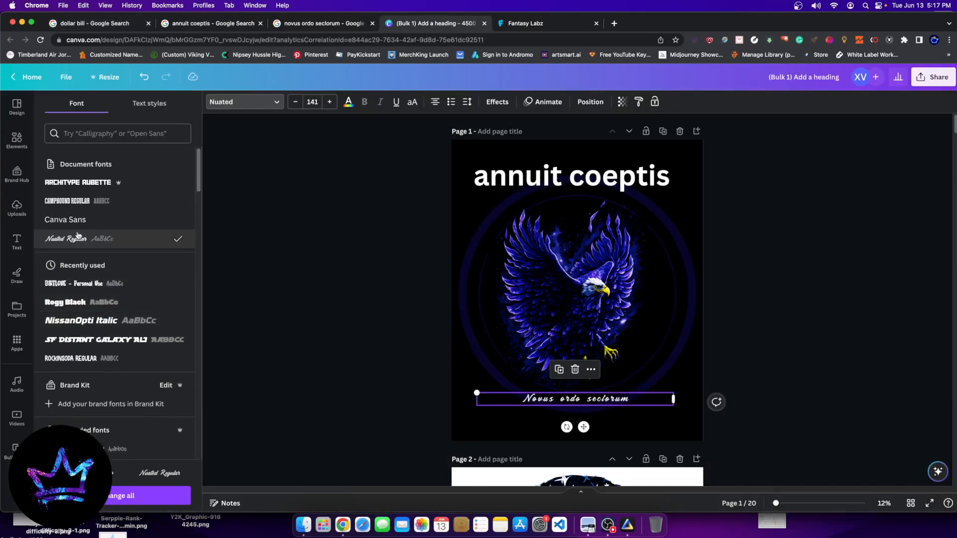
{"action": "scroll", "coordinate": [70, 279], "scroll_direction": "down", "scroll_amount": 10}
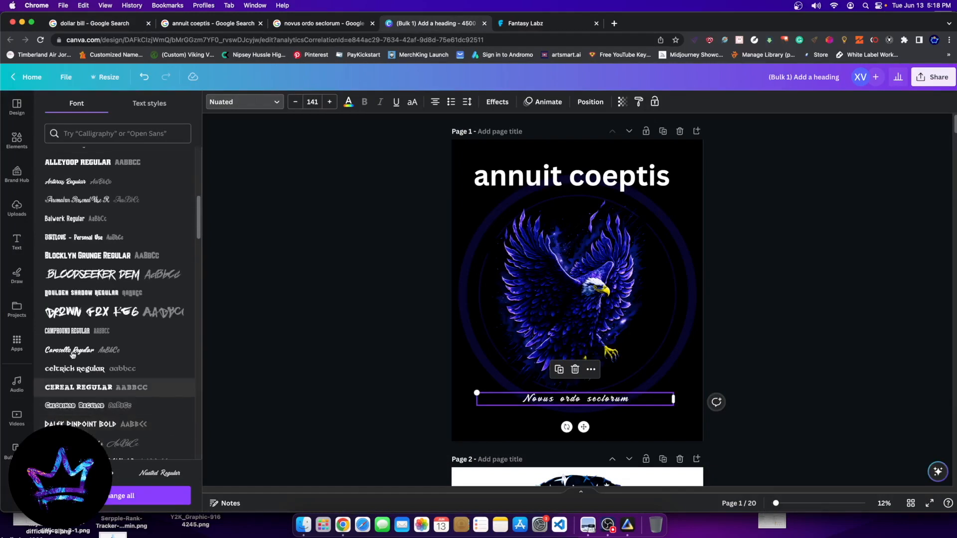
{"action": "left_click", "coordinate": [70, 330]}
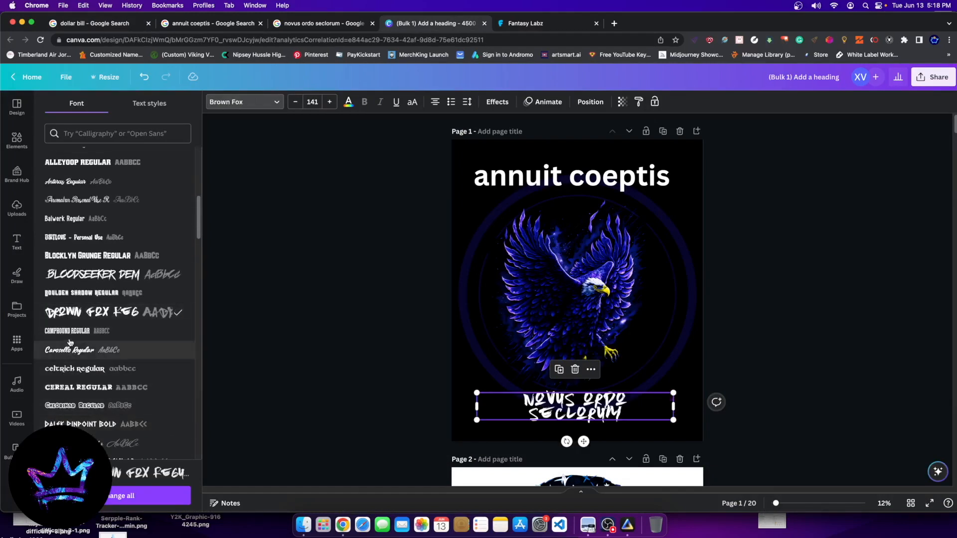
{"action": "left_click", "coordinate": [65, 388]}
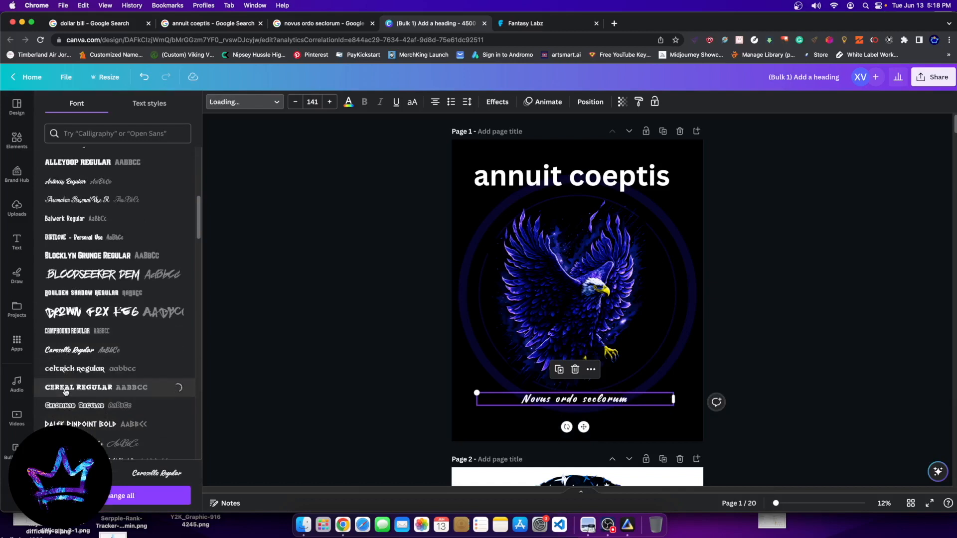
{"action": "scroll", "coordinate": [107, 392], "scroll_direction": "down", "scroll_amount": 4}
{"action": "left_click", "coordinate": [97, 382]}
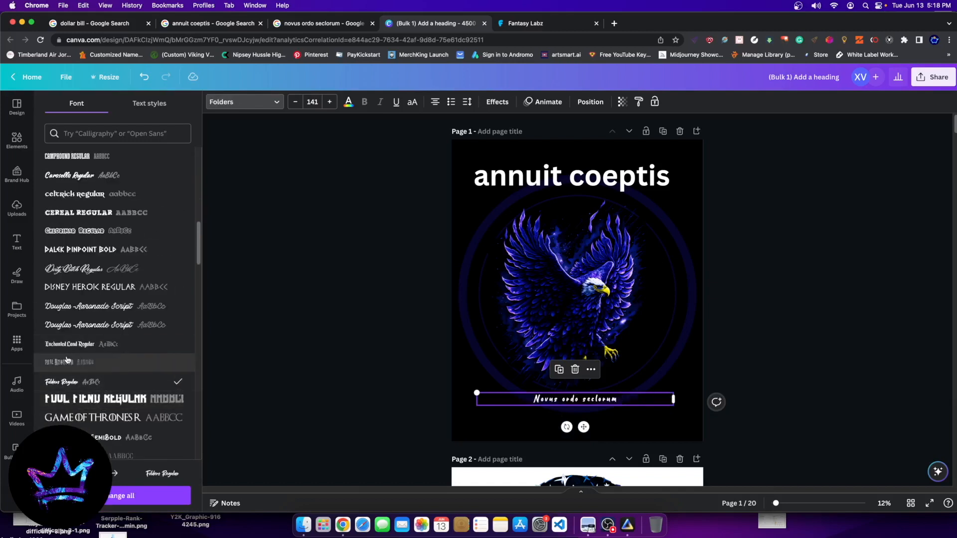
{"action": "left_click", "coordinate": [87, 381]}
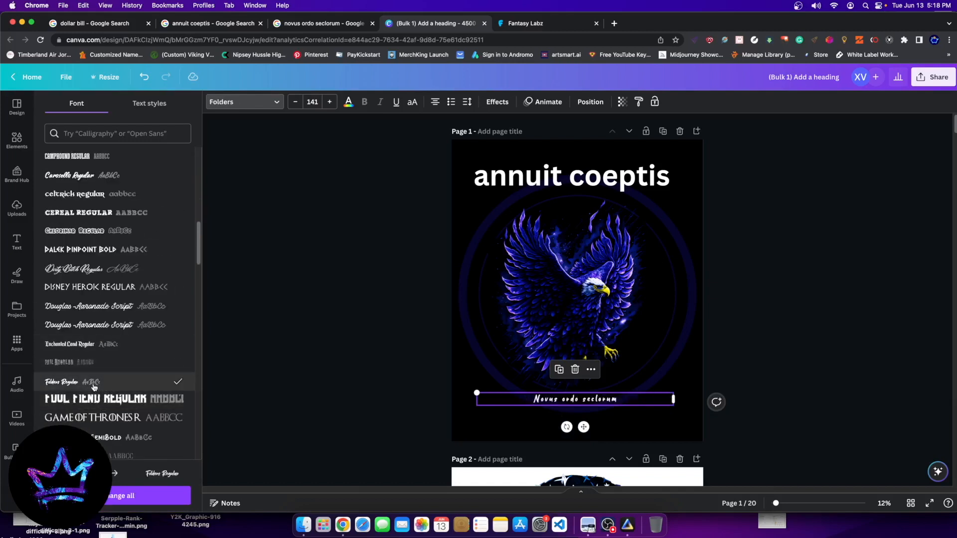
- Try the Krinkes Regular, Nuated, Star Jedi Hollow and Alegreya fonts on the "Novus ordo seclorum" text
{"action": "scroll", "coordinate": [93, 387], "scroll_direction": "down", "scroll_amount": 5}
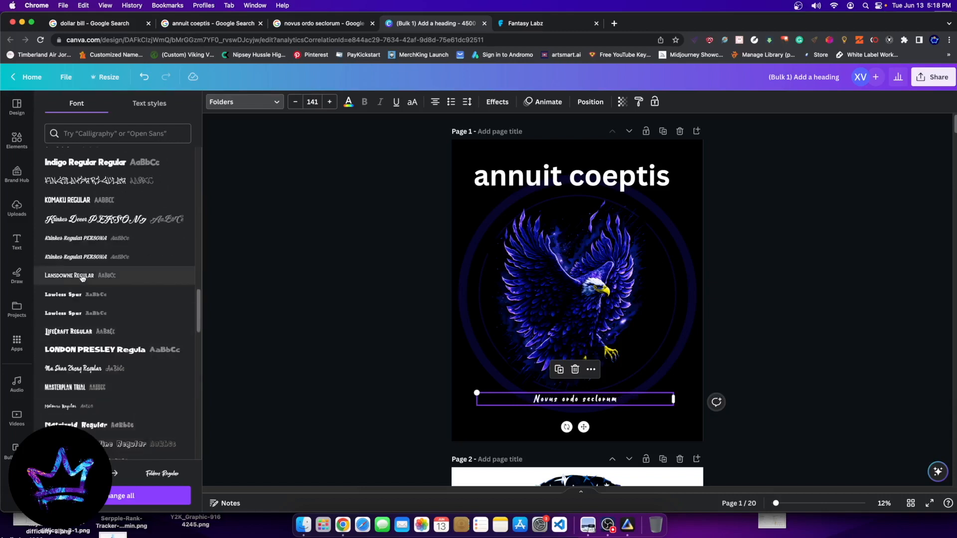
{"action": "left_click", "coordinate": [89, 257]}
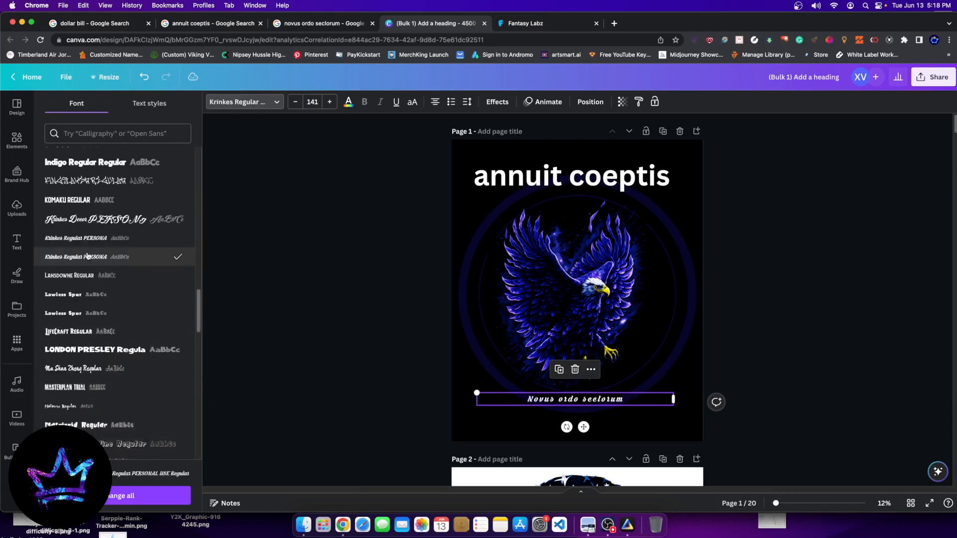
{"action": "scroll", "coordinate": [87, 371], "scroll_direction": "down", "scroll_amount": 5}
{"action": "left_click", "coordinate": [84, 285]}
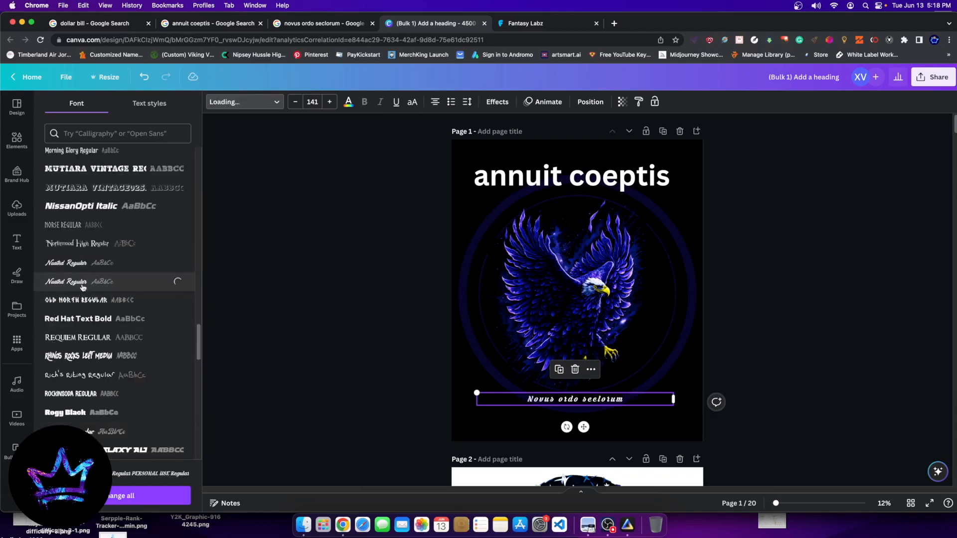
{"action": "scroll", "coordinate": [93, 419], "scroll_direction": "down", "scroll_amount": 5}
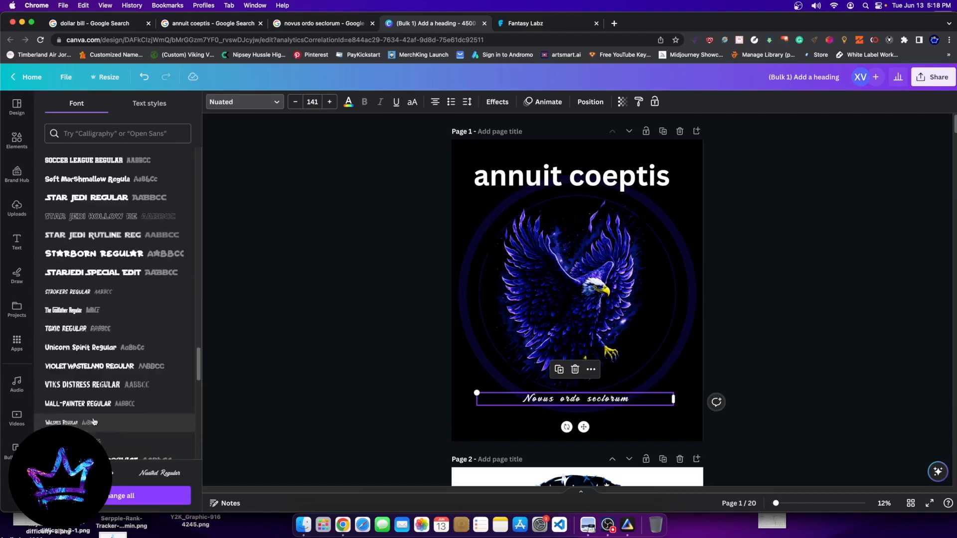
{"action": "left_click", "coordinate": [58, 219]}
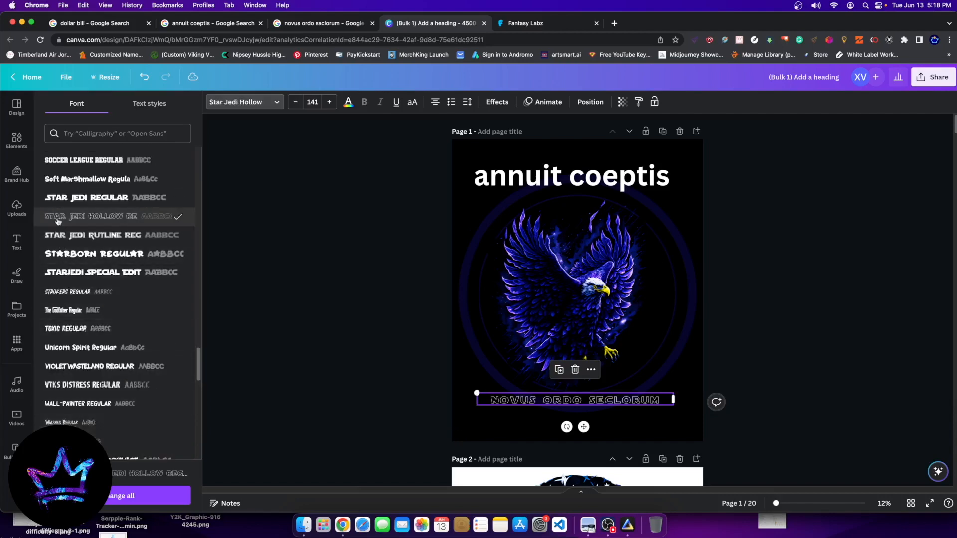
{"action": "scroll", "coordinate": [75, 319], "scroll_direction": "down", "scroll_amount": 4}
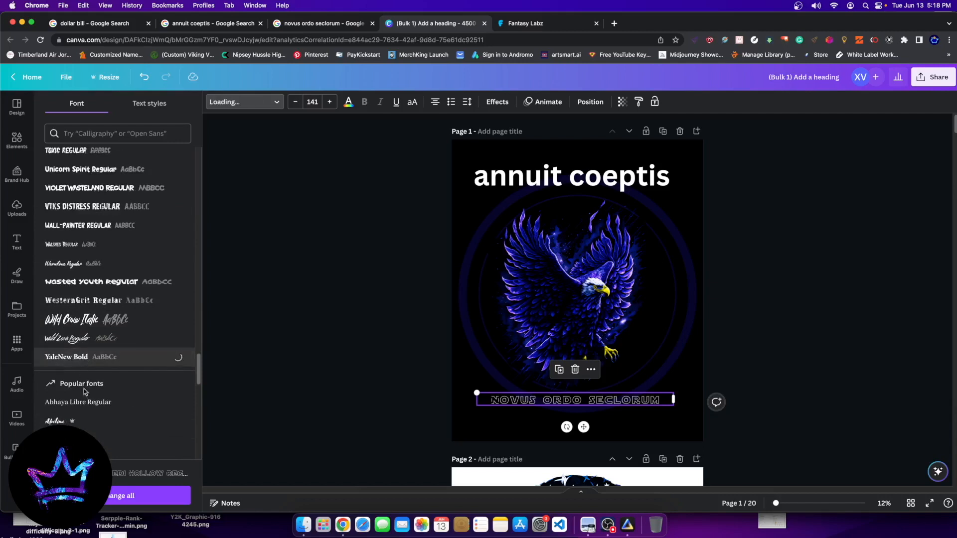
{"action": "scroll", "coordinate": [84, 392], "scroll_direction": "down", "scroll_amount": 2}
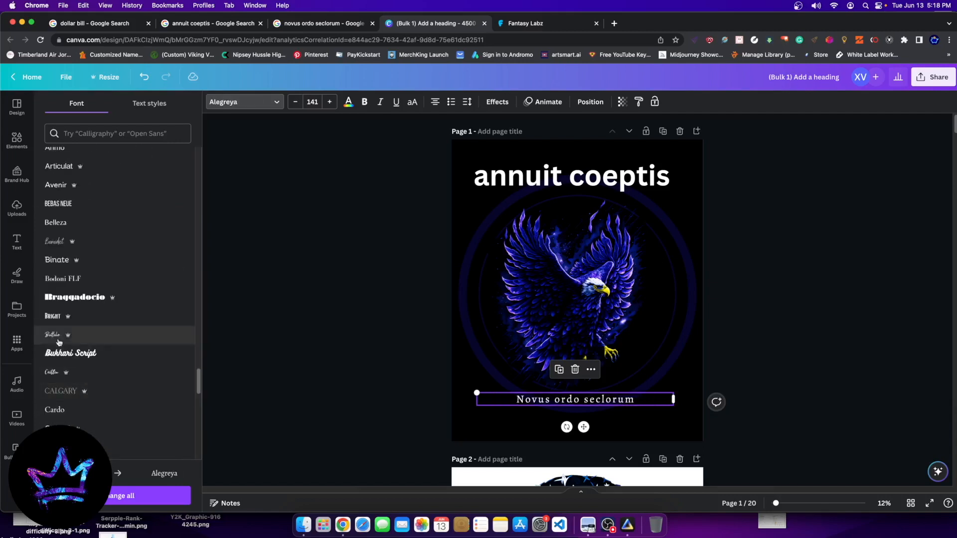
- Try the Bright, Belleza and Benedict fonts on the lower phrase, testing Benedict in uppercase too
{"action": "left_click", "coordinate": [59, 334]}
{"action": "left_click", "coordinate": [55, 317]}
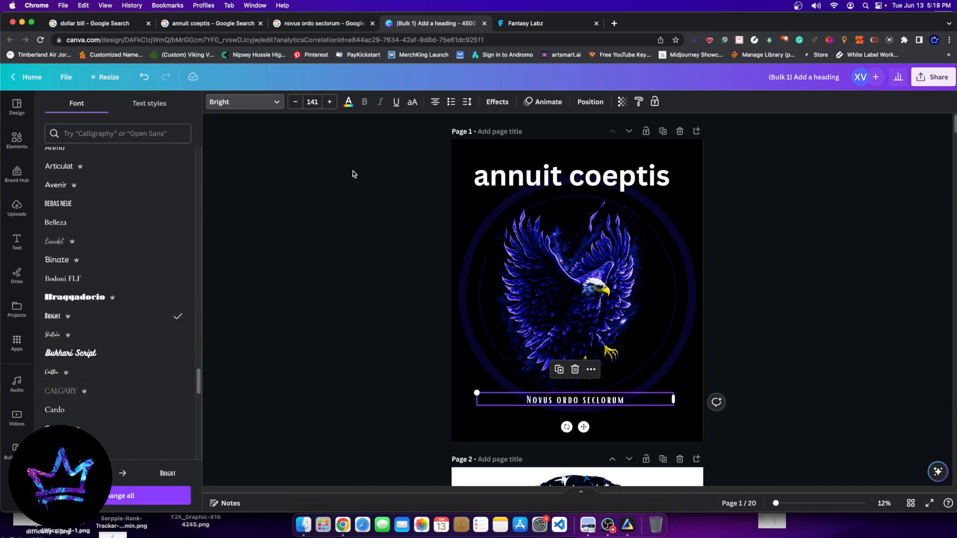
{"action": "left_click", "coordinate": [70, 223]}
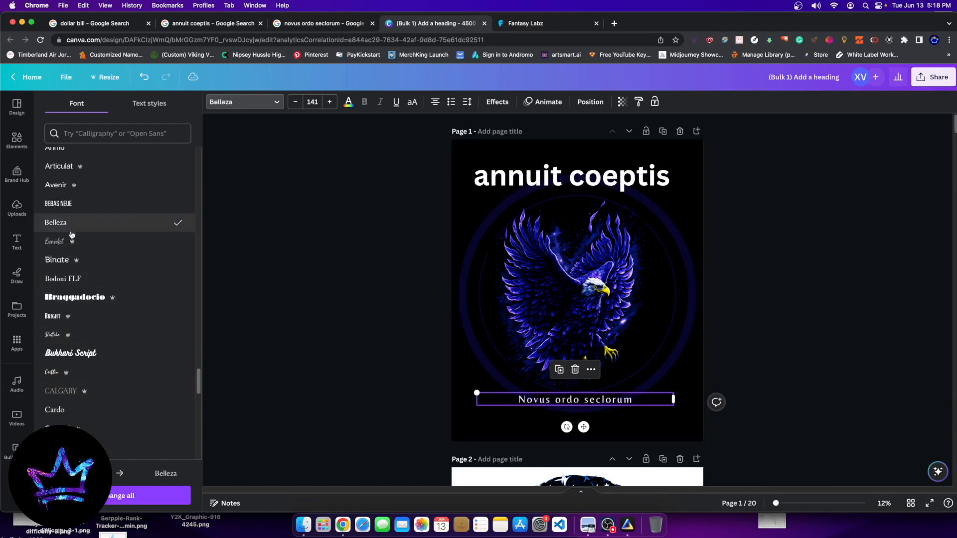
{"action": "left_click", "coordinate": [72, 241]}
{"action": "scroll", "coordinate": [100, 424], "scroll_direction": "down", "scroll_amount": 3}
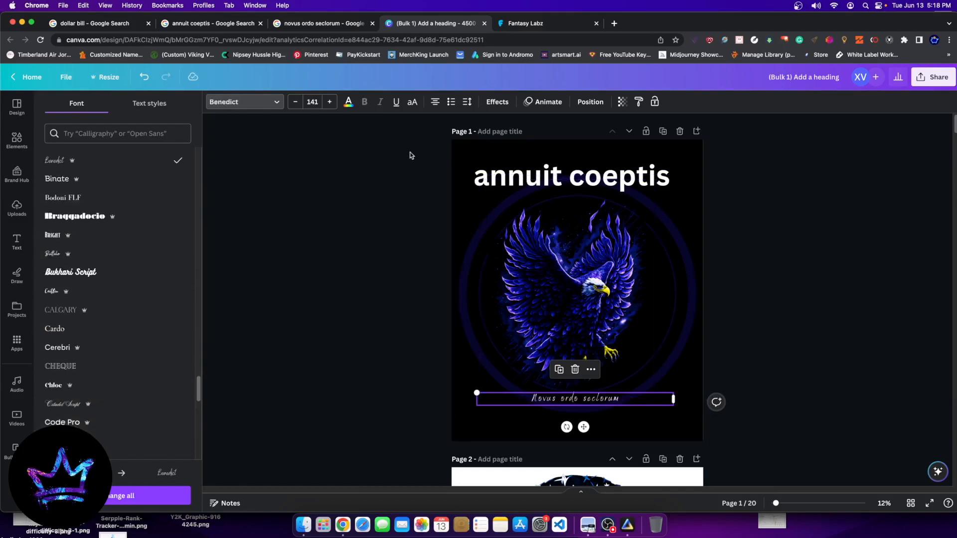
{"action": "left_click", "coordinate": [410, 101]}
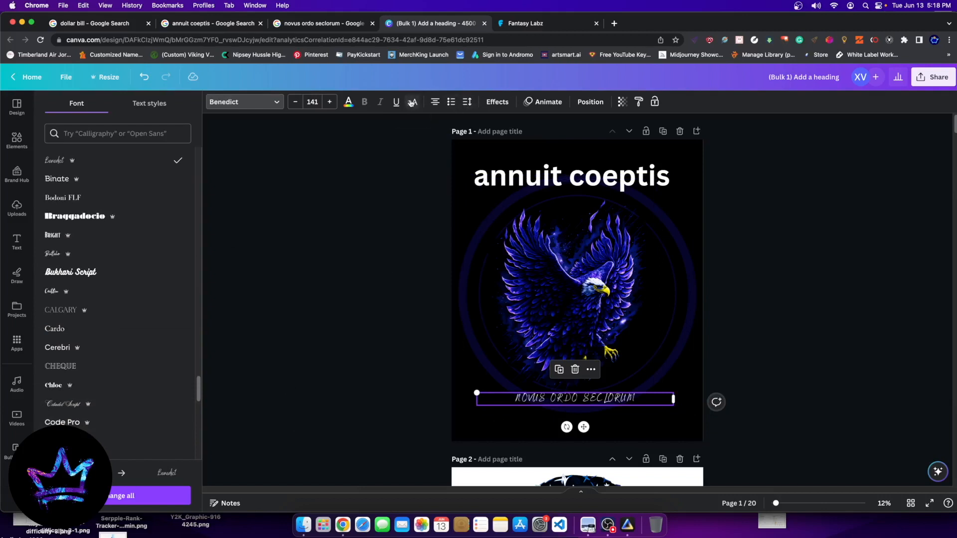
{"action": "left_click", "coordinate": [411, 101]}
- Set the lower phrase in uppercase Knockout Flyweight and color it with the navy from the eagle's photo colors
{"action": "scroll", "coordinate": [56, 341], "scroll_direction": "down", "scroll_amount": 15}
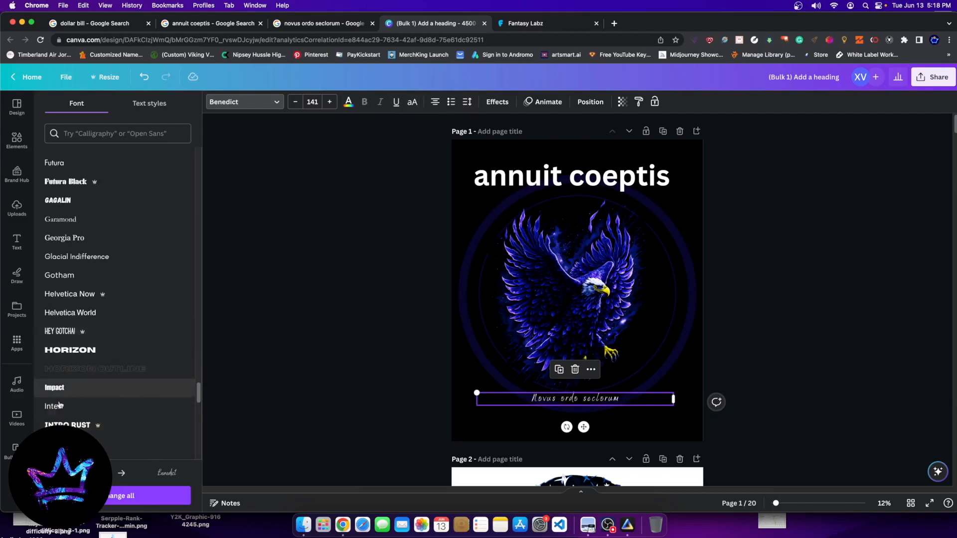
{"action": "scroll", "coordinate": [64, 324], "scroll_direction": "down", "scroll_amount": 7}
{"action": "left_click", "coordinate": [74, 305]}
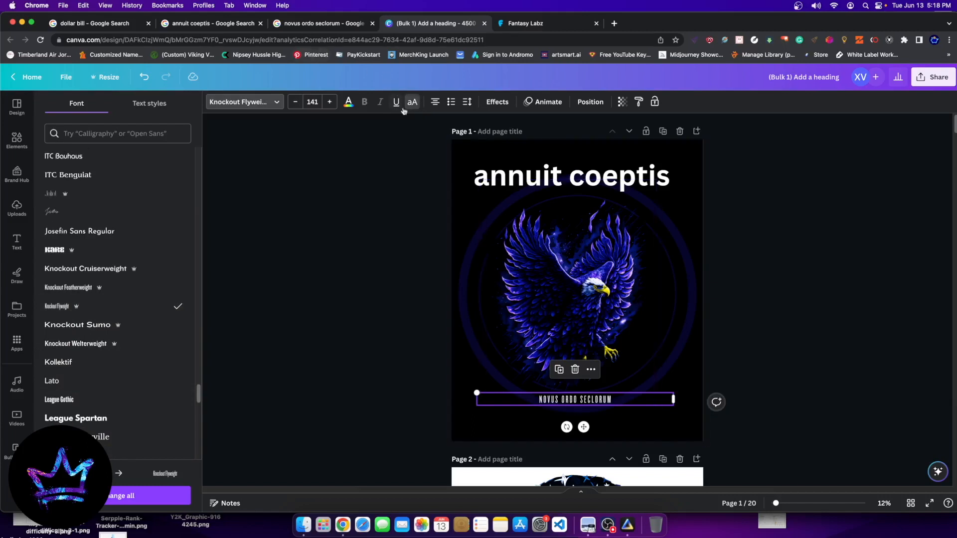
{"action": "left_click", "coordinate": [350, 102]}
{"action": "left_click", "coordinate": [130, 287]}
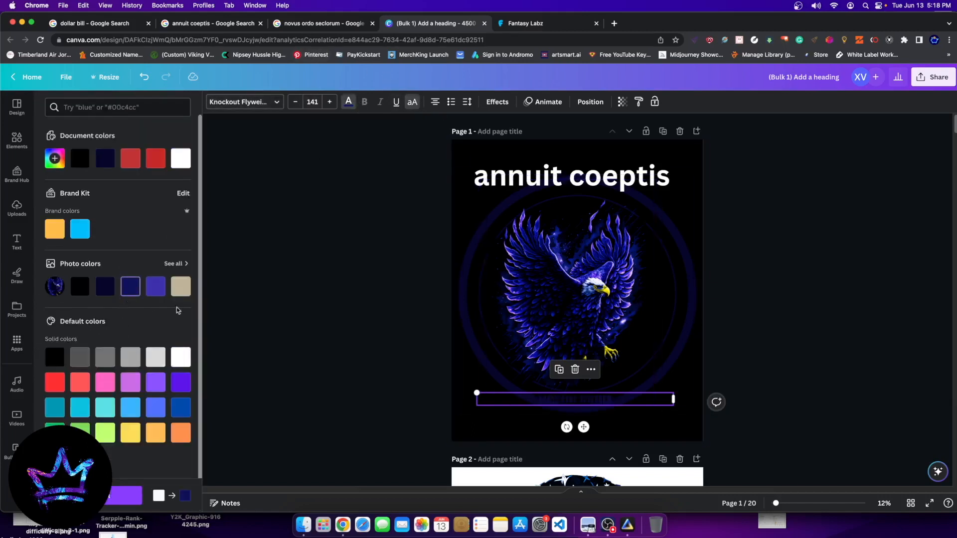
- Curve the lower phrase to about -27, enlarge it to size 174 and fit it along the bottom of the thicker ring
{"action": "left_click_drag", "start_coordinate": [581, 397], "coordinate": [583, 399]}
{"action": "left_click", "coordinate": [498, 102]}
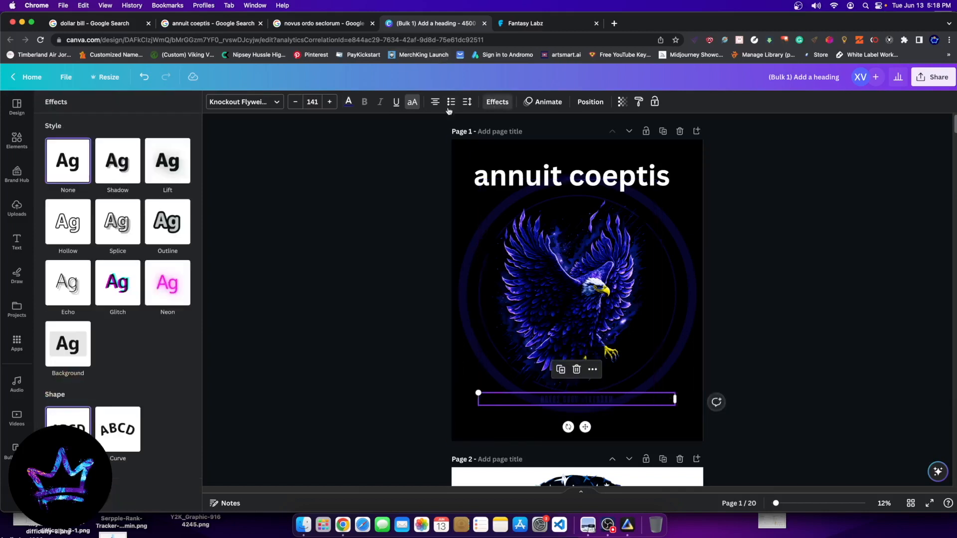
{"action": "left_click", "coordinate": [133, 440]}
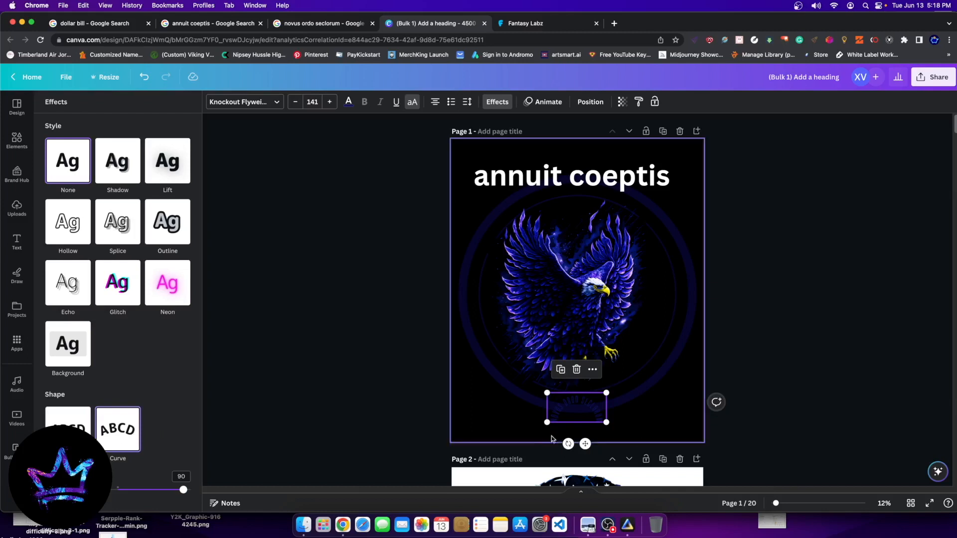
{"action": "left_click_drag", "start_coordinate": [119, 493], "coordinate": [96, 492]}
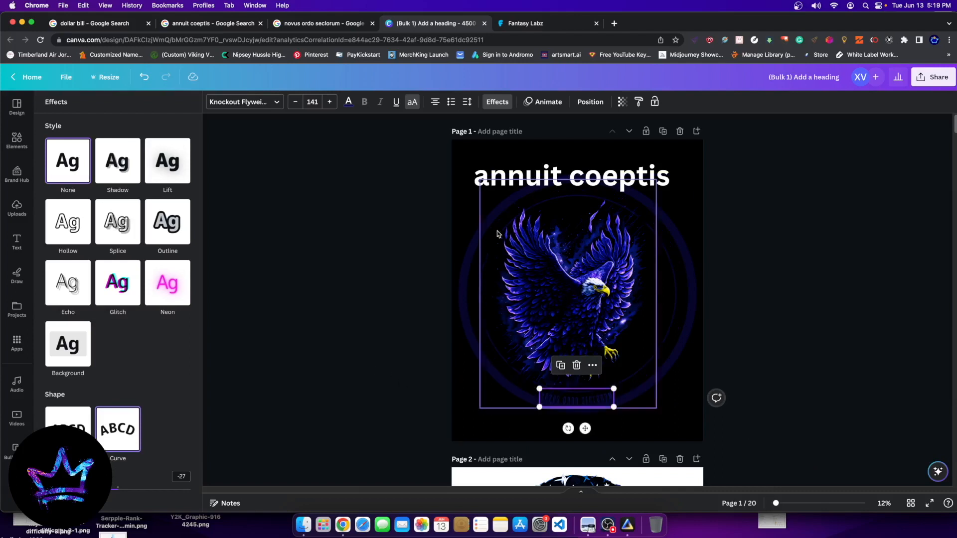
{"action": "left_click_drag", "start_coordinate": [99, 490], "coordinate": [98, 490]}
{"action": "mouse_move", "coordinate": [567, 408]}
{"action": "left_mouse_down"}
{"action": "mouse_move", "coordinate": [632, 382]}
{"action": "mouse_move", "coordinate": [581, 402]}
{"action": "left_mouse_up"}
{"action": "key", "text": "BackSpace"}
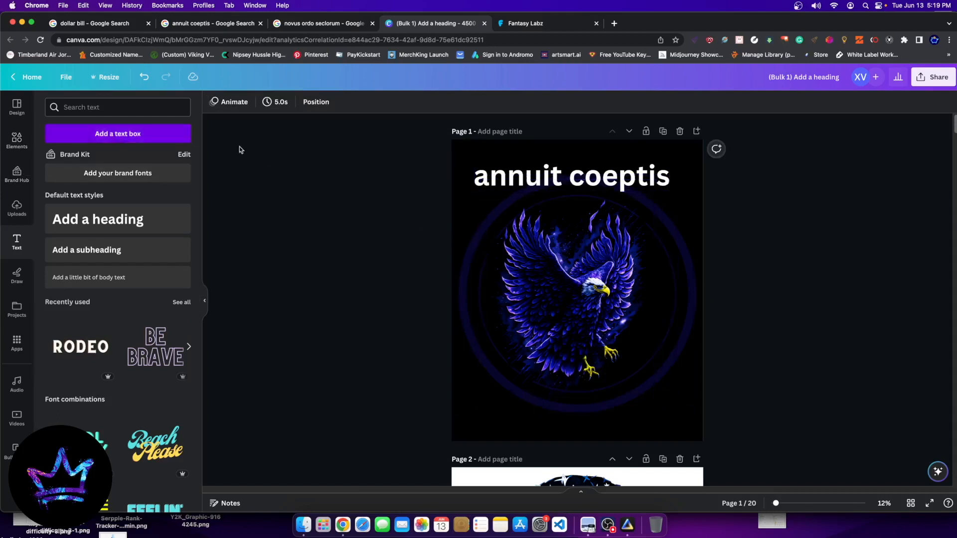
{"action": "left_click", "coordinate": [584, 400]}
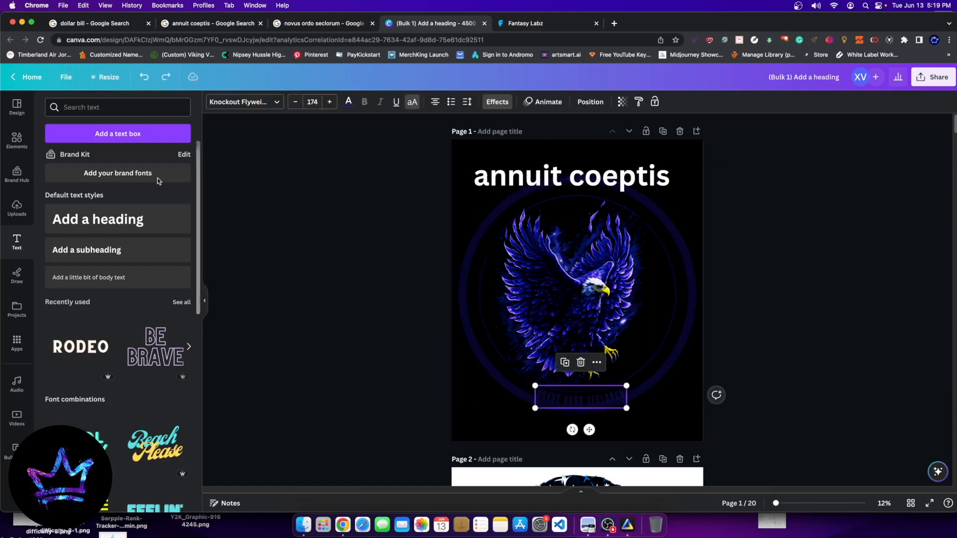
- Try adding a radiating-lines graphic from the circle graphics, enlarging it to about 2974 px and centering it over the eagle
{"action": "left_click", "coordinate": [114, 111]}
{"action": "left_click", "coordinate": [239, 142]}
{"action": "scroll", "coordinate": [124, 311], "scroll_direction": "down", "scroll_amount": 7}
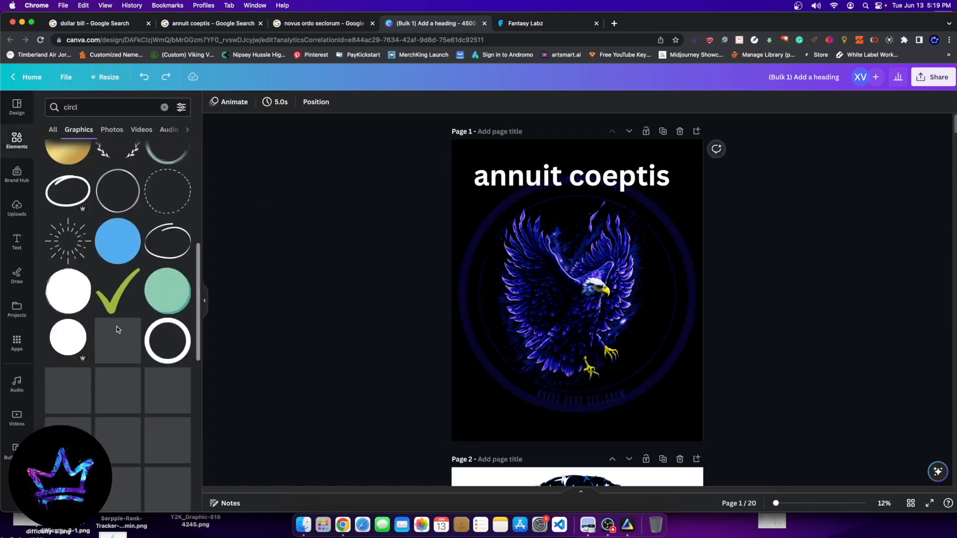
{"action": "left_click", "coordinate": [68, 241]}
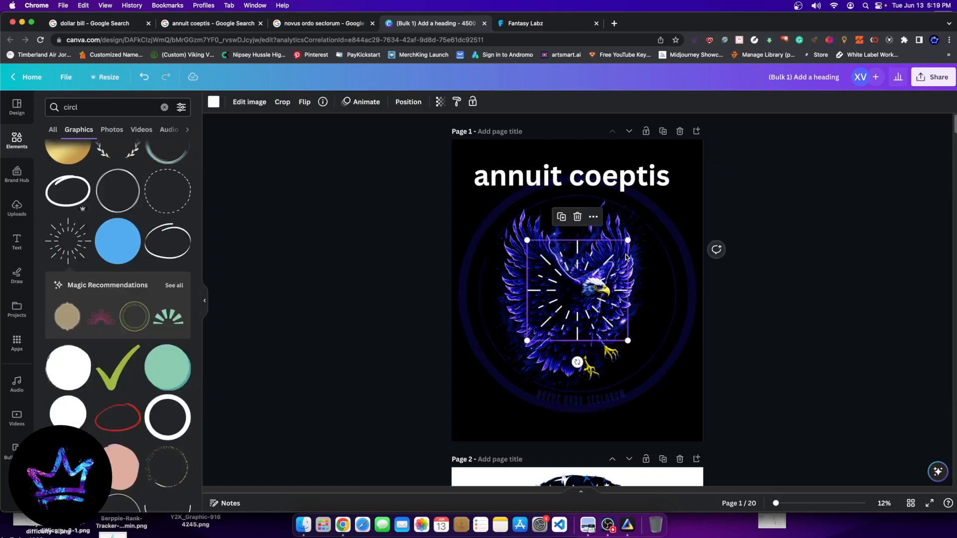
{"action": "left_click_drag", "start_coordinate": [628, 241], "coordinate": [693, 225]}
{"action": "mouse_move", "coordinate": [630, 254]}
{"action": "left_mouse_down"}
{"action": "mouse_move", "coordinate": [598, 282]}
{"action": "mouse_move", "coordinate": [630, 262]}
{"action": "left_mouse_up"}
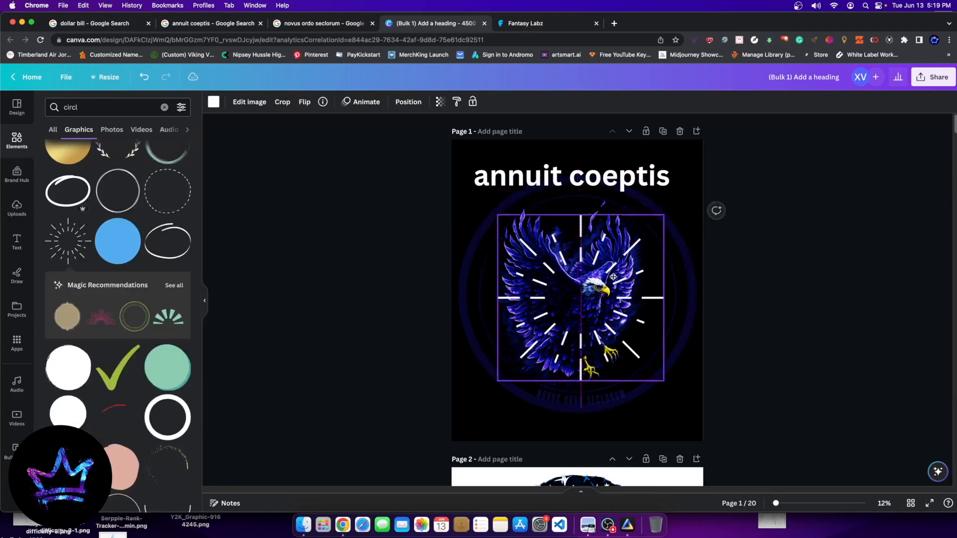
- Send the radiating-lines graphic behind the eagle and enlarge it to about 3561 px within the rings
{"action": "left_click", "coordinate": [398, 102]}
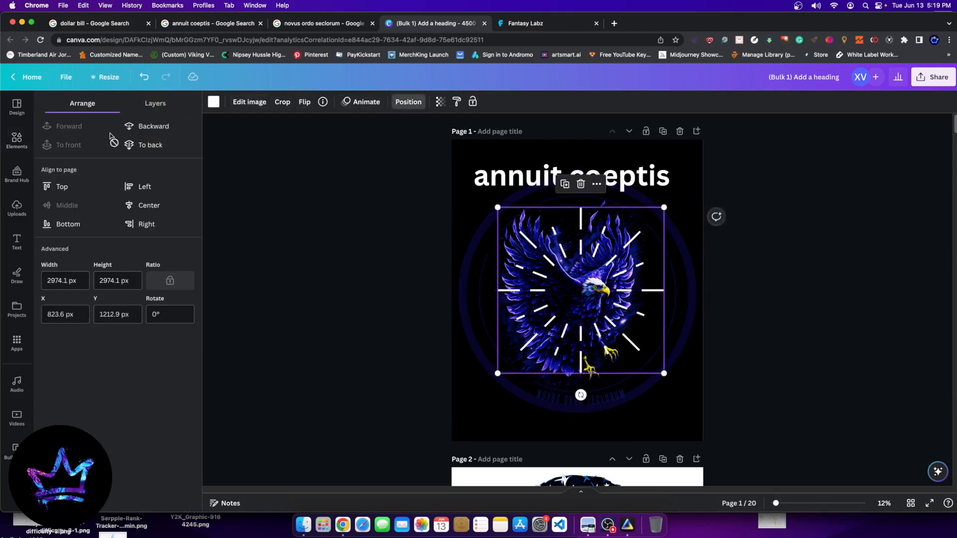
{"action": "left_click", "coordinate": [149, 126]}
{"action": "mouse_move", "coordinate": [498, 208]}
{"action": "left_mouse_down"}
{"action": "mouse_move", "coordinate": [464, 176]}
{"action": "mouse_move", "coordinate": [490, 220]}
{"action": "left_mouse_up"}
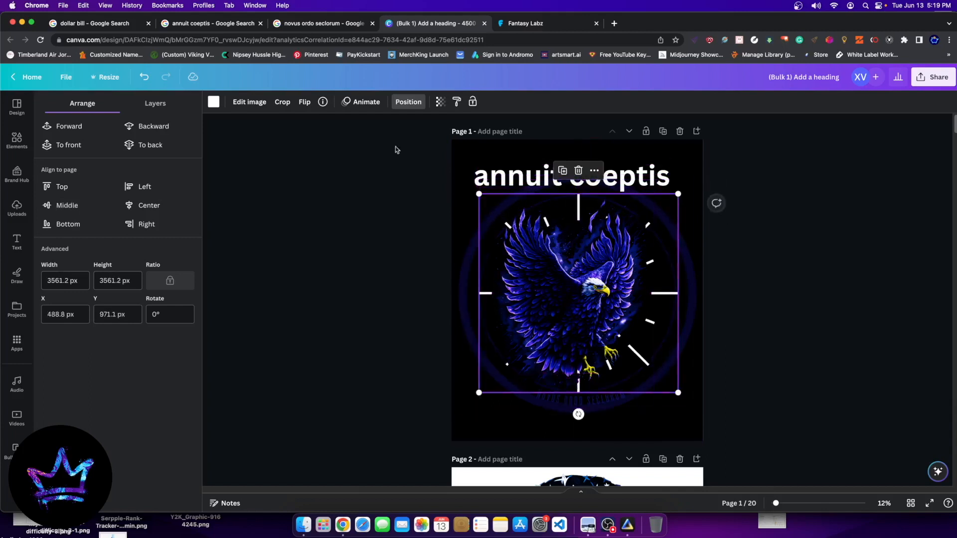
- Try the radiating lines at a transparency value of 13 and remove the graphic from the page
{"action": "left_click", "coordinate": [439, 102]}
{"action": "left_click_drag", "start_coordinate": [440, 139], "coordinate": [363, 150]}
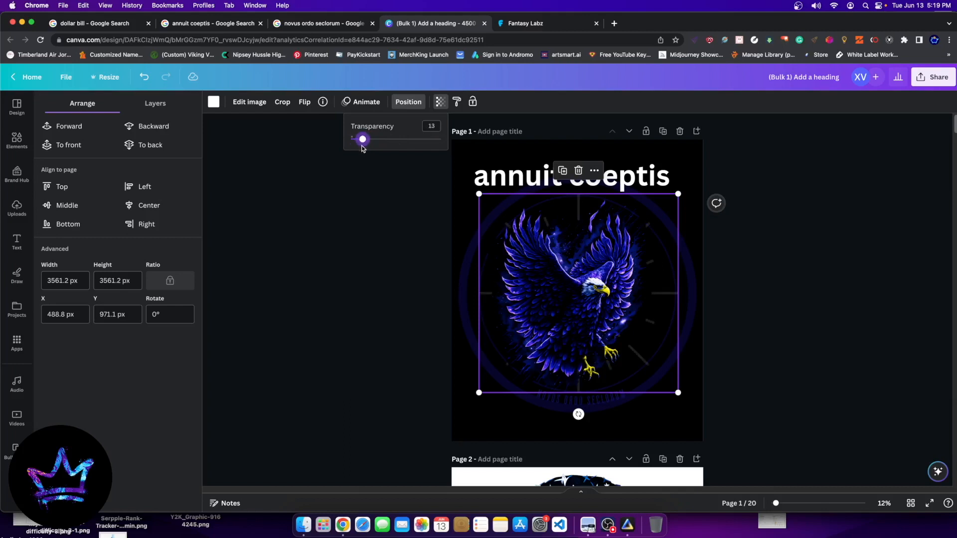
{"action": "left_click", "coordinate": [730, 272]}
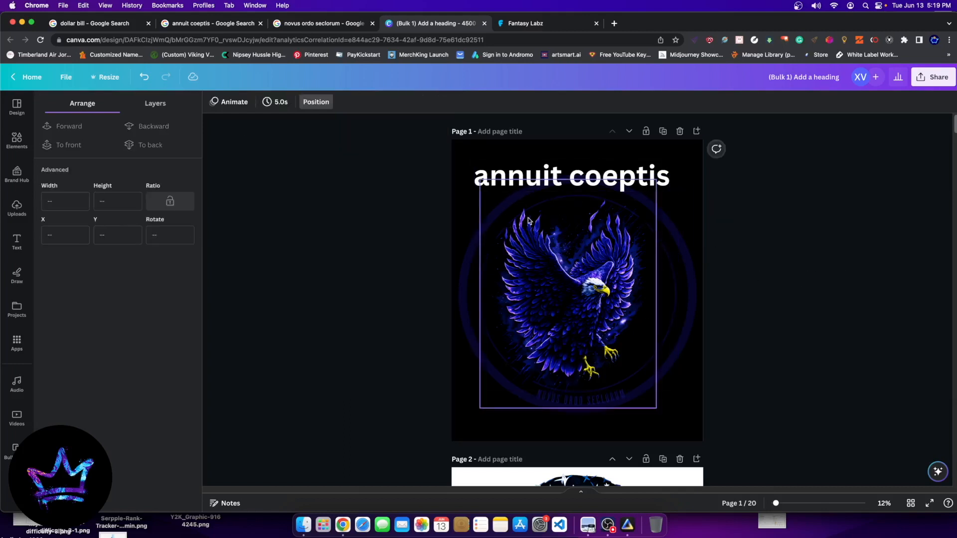
- Search the elements for "alchemy" and add the cream sacred-geometry graphic of overlapping circles from the graphics results
{"action": "left_click", "coordinate": [16, 139]}
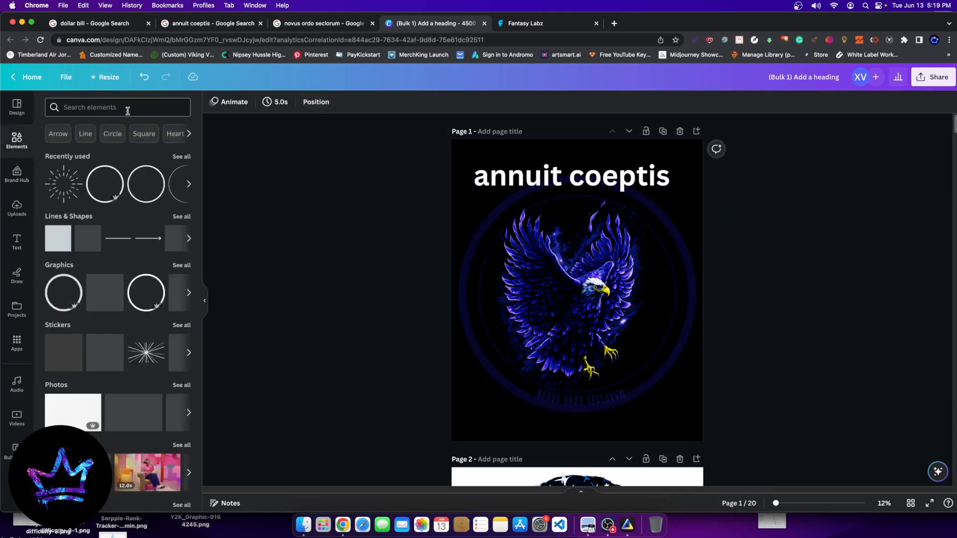
{"action": "left_click", "coordinate": [126, 107]}
{"action": "type", "text": "alchemy"}
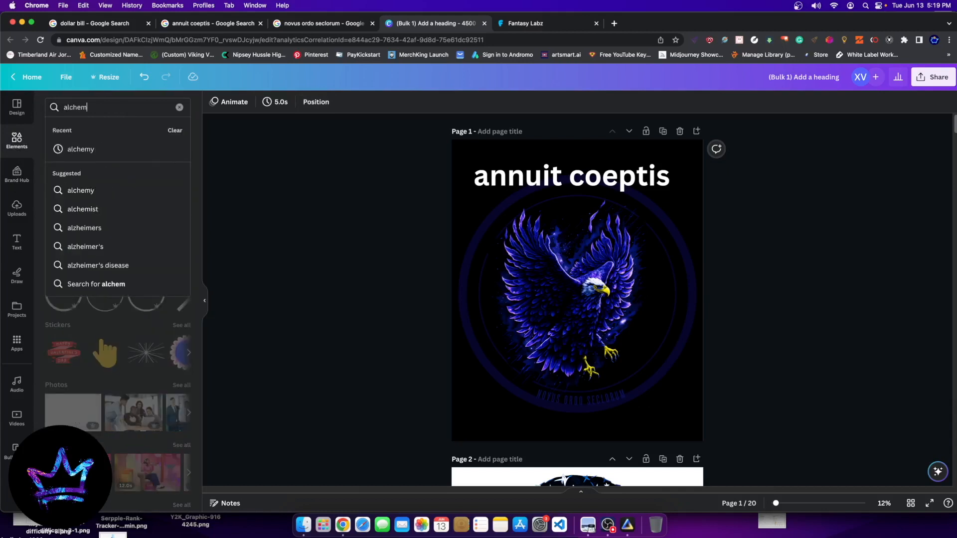
{"action": "key", "text": "Return"}
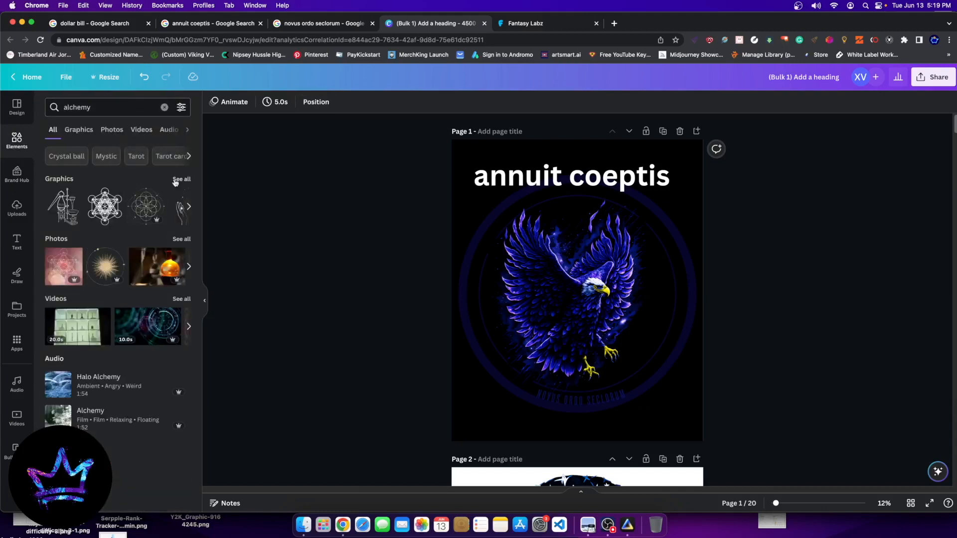
{"action": "left_click", "coordinate": [175, 180]}
{"action": "left_click", "coordinate": [158, 195]}
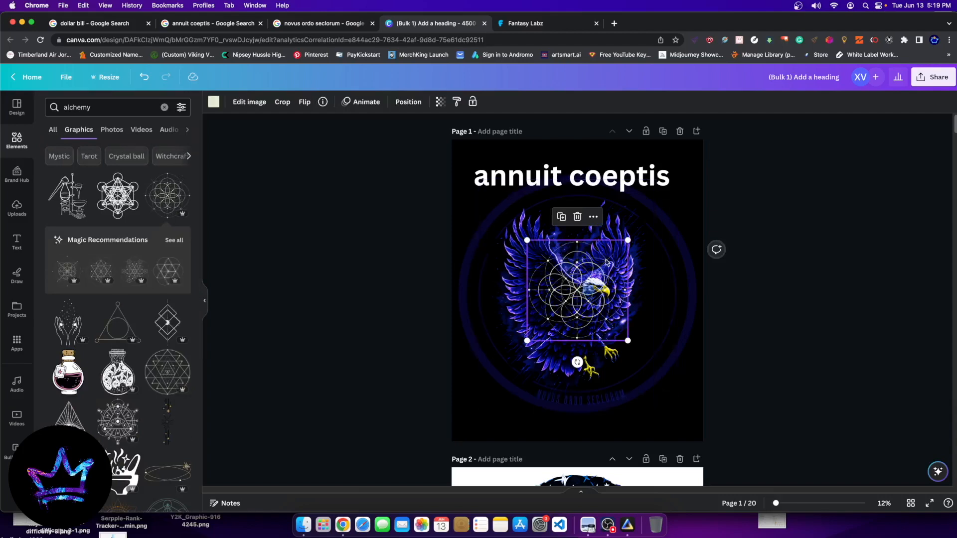
- Enlarge the sacred-geometry graphic to about 3909 px, center it on the rings and send it behind the eagle
{"action": "left_click_drag", "start_coordinate": [629, 241], "coordinate": [707, 168]}
{"action": "left_click_drag", "start_coordinate": [630, 230], "coordinate": [614, 248]}
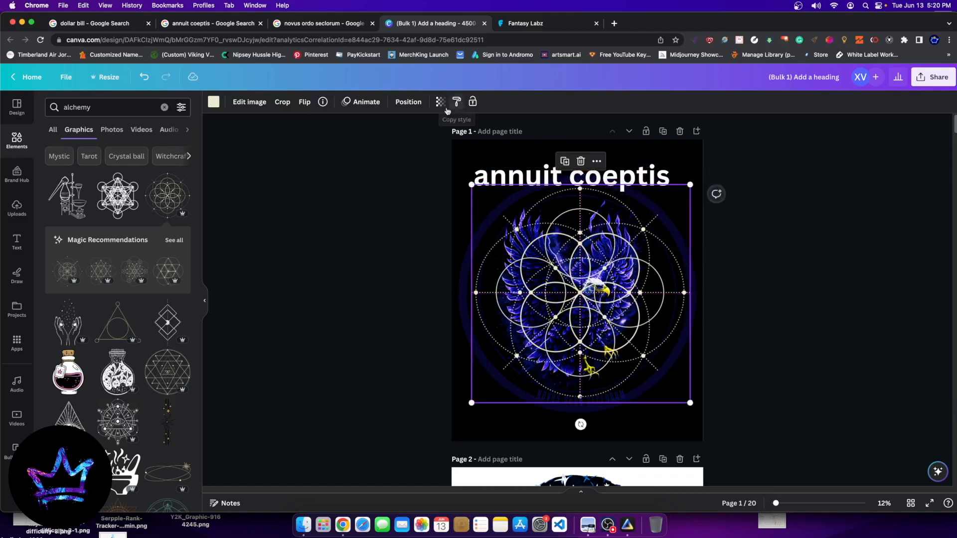
{"action": "left_click", "coordinate": [419, 103]}
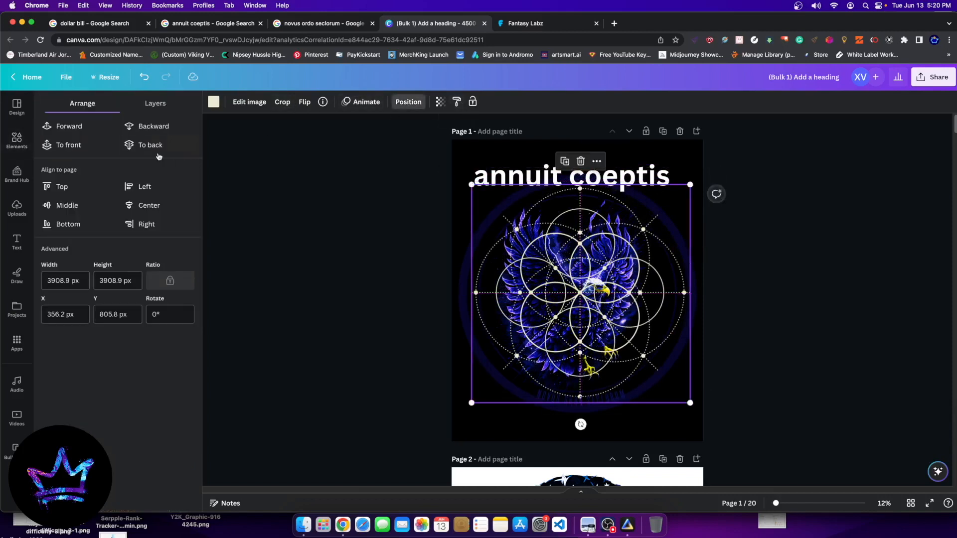
{"action": "left_click", "coordinate": [152, 126]}
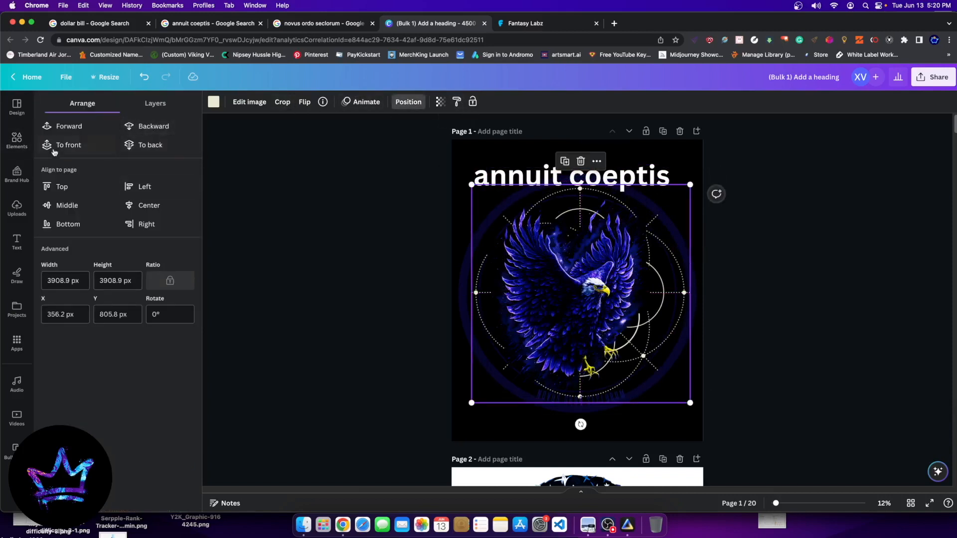
- Recolor the sacred-geometry graphic with the beige from the eagle's photo colors
{"action": "left_click", "coordinate": [213, 103]}
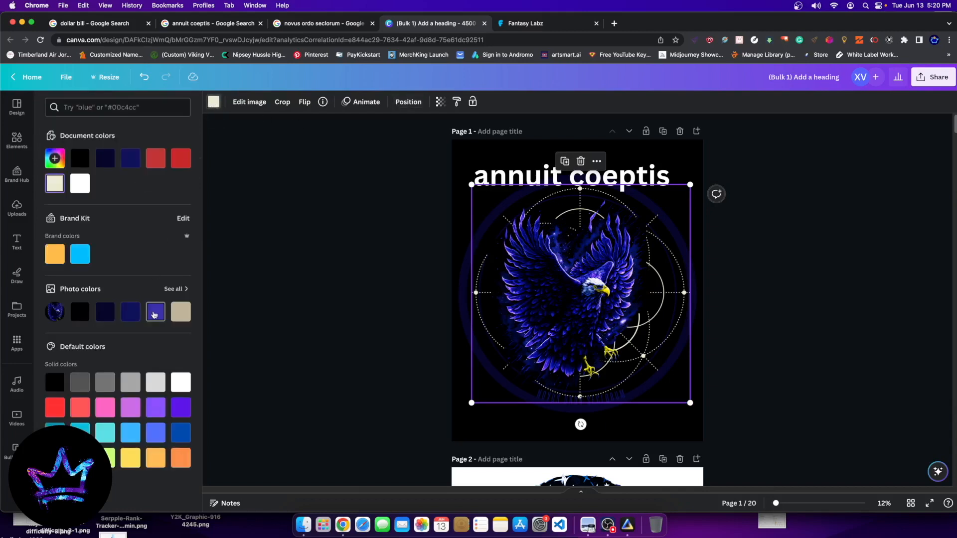
{"action": "left_click", "coordinate": [155, 312]}
{"action": "left_click", "coordinate": [182, 312]}
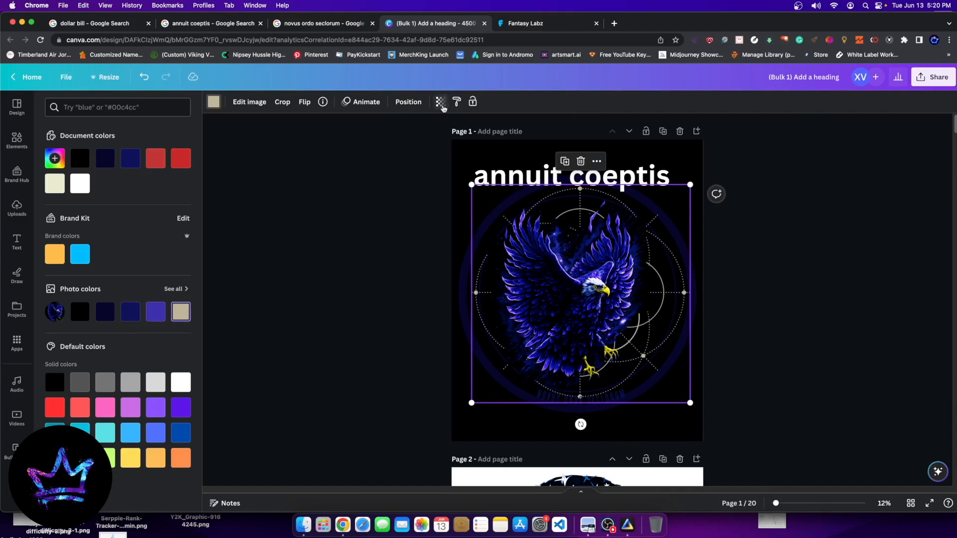
- Set the sacred-geometry graphic's transparency to about 15 and center it on the page
{"action": "left_click", "coordinate": [441, 103]}
{"action": "left_click_drag", "start_coordinate": [410, 146], "coordinate": [377, 149]}
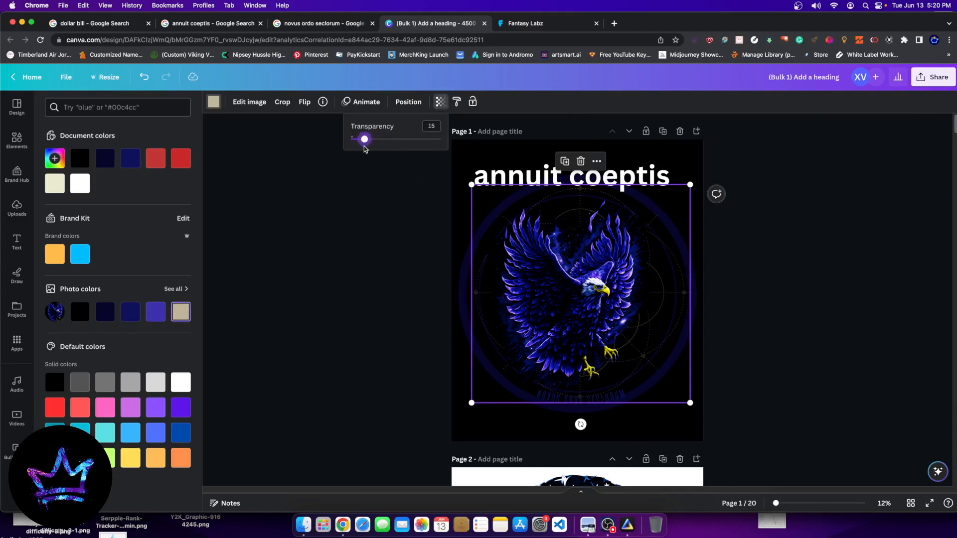
{"action": "left_click", "coordinate": [897, 253]}
{"action": "left_click", "coordinate": [786, 282]}
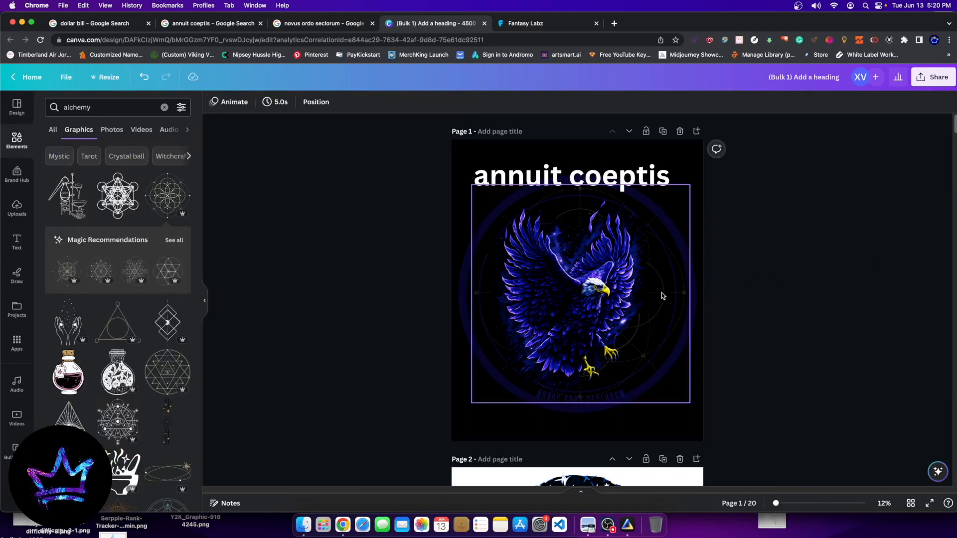
{"action": "left_click_drag", "start_coordinate": [675, 293], "coordinate": [669, 293]}
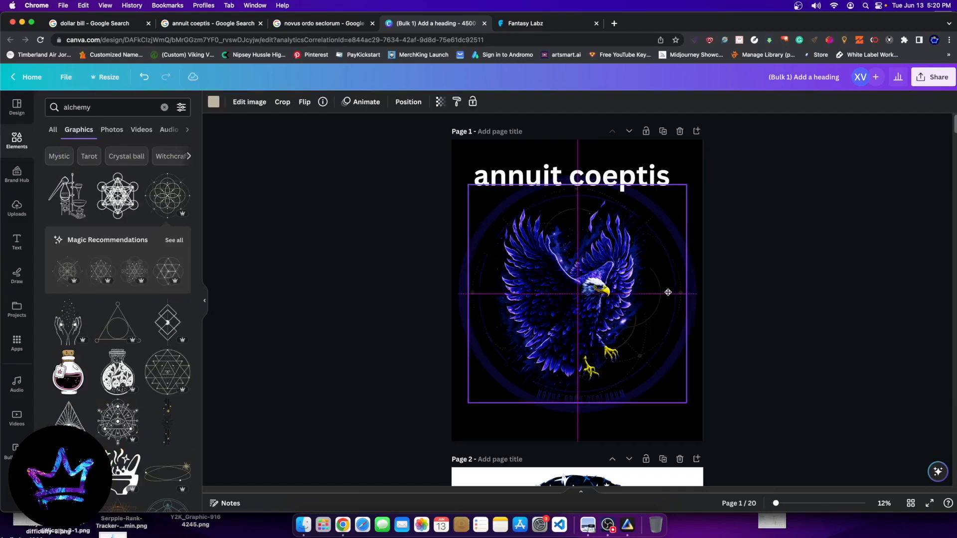
- Shrink the eagle slightly and recenter it within the rings
{"action": "left_click", "coordinate": [584, 294]}
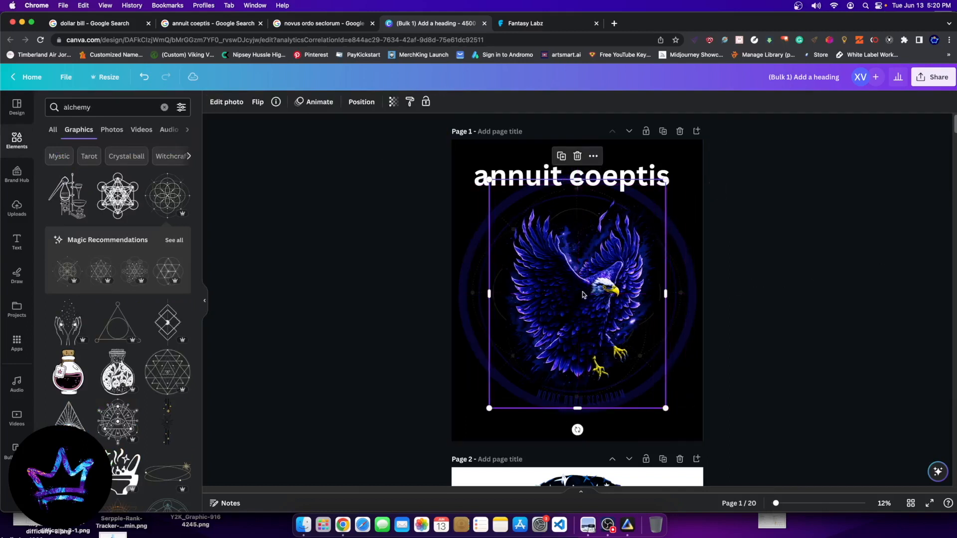
{"action": "left_click_drag", "start_coordinate": [662, 184], "coordinate": [656, 192]}
{"action": "left_click_drag", "start_coordinate": [614, 255], "coordinate": [617, 249]}
{"action": "left_click", "coordinate": [808, 407]}
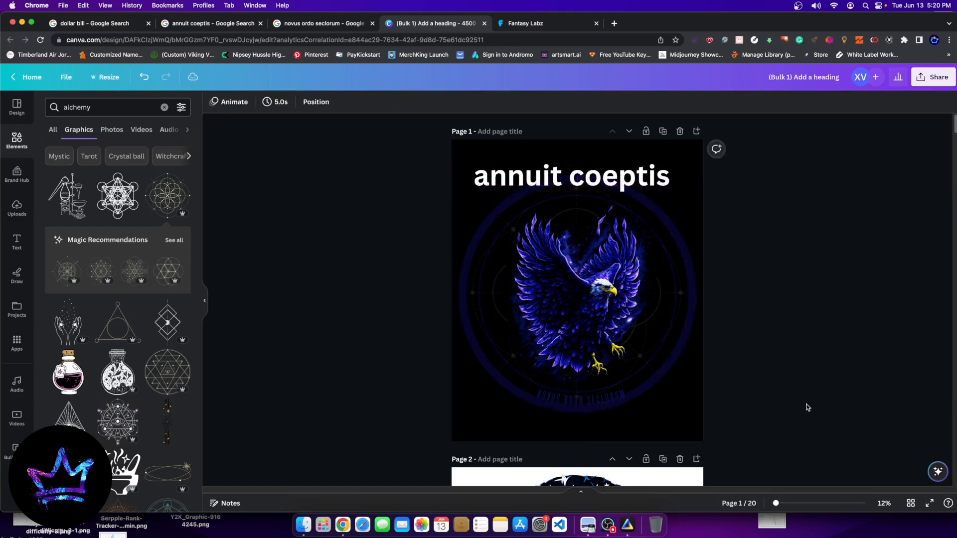
- Nudge the NOVUS ORDO SECLORUM motto into place on the lower ring and set its curve to -33
{"action": "left_click", "coordinate": [598, 397]}
{"action": "mouse_move", "coordinate": [608, 400]}
{"action": "left_mouse_down"}
{"action": "mouse_move", "coordinate": [604, 411]}
{"action": "mouse_move", "coordinate": [601, 397]}
{"action": "left_mouse_up"}
{"action": "left_click", "coordinate": [849, 397]}
{"action": "left_click_drag", "start_coordinate": [778, 504], "coordinate": [802, 504]}
{"action": "scroll", "coordinate": [725, 458], "scroll_direction": "down", "scroll_amount": 5}
{"action": "left_click_drag", "start_coordinate": [538, 296], "coordinate": [537, 296]}
{"action": "left_click", "coordinate": [504, 100]}
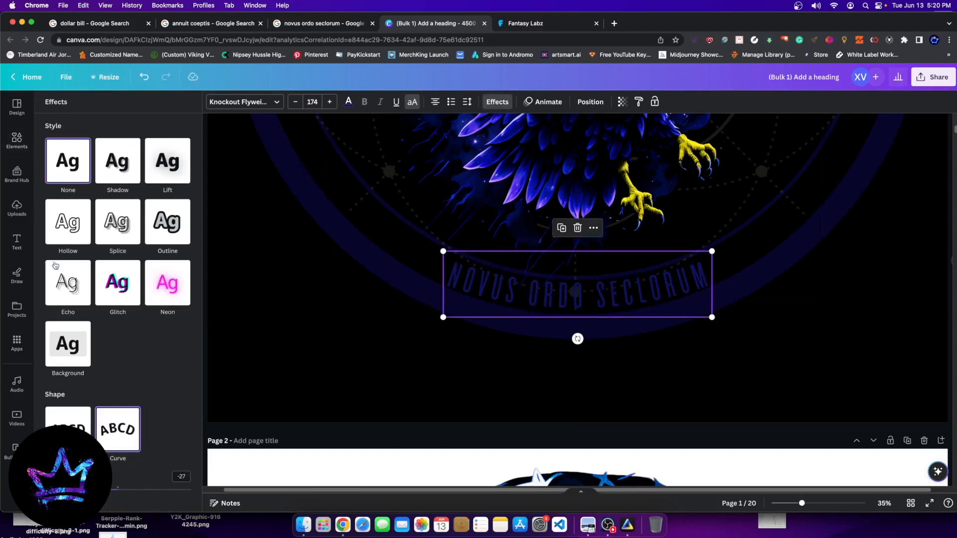
{"action": "left_click_drag", "start_coordinate": [99, 491], "coordinate": [94, 491]}
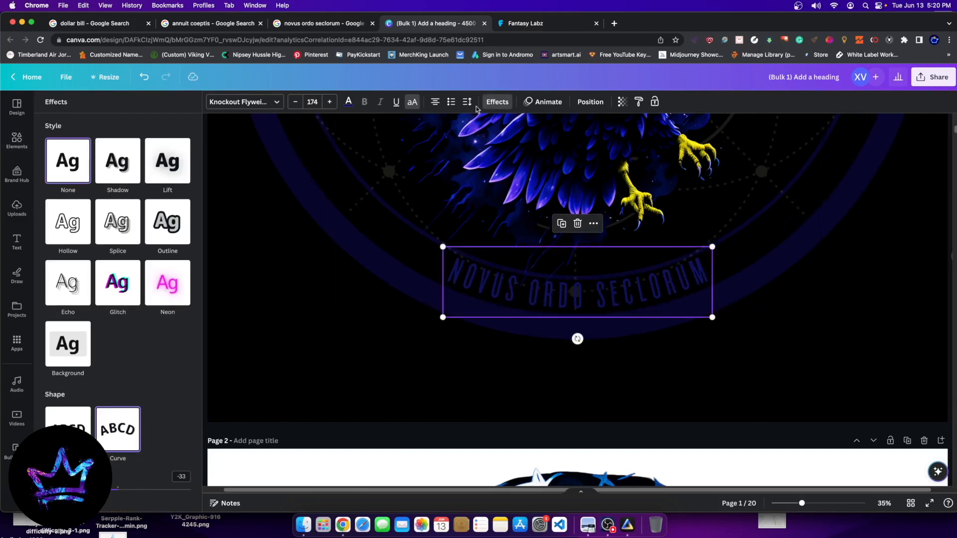
- Try the Glitch effect on the lower motto, then give it an Outline effect with thickness 106
{"action": "left_click", "coordinate": [505, 101]}
{"action": "left_click", "coordinate": [510, 101]}
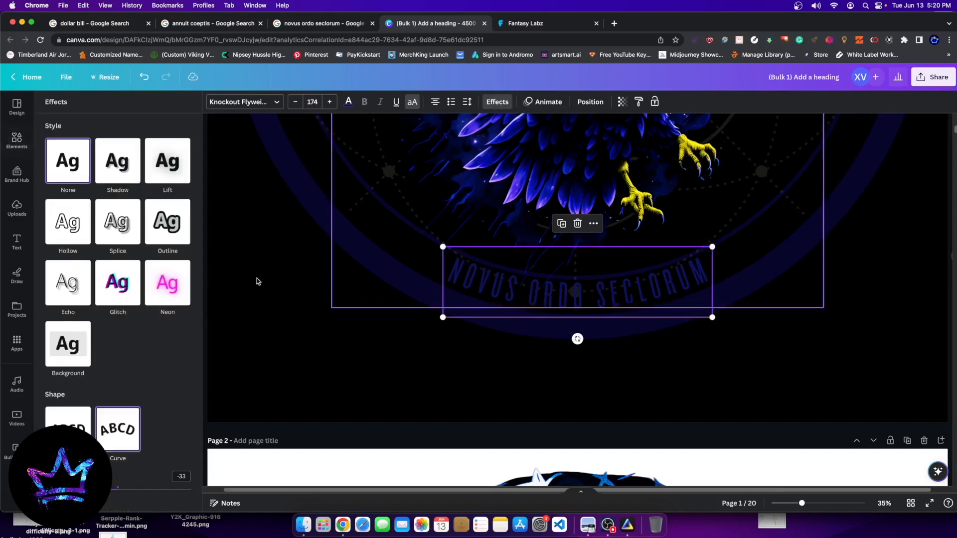
{"action": "left_click", "coordinate": [122, 288]}
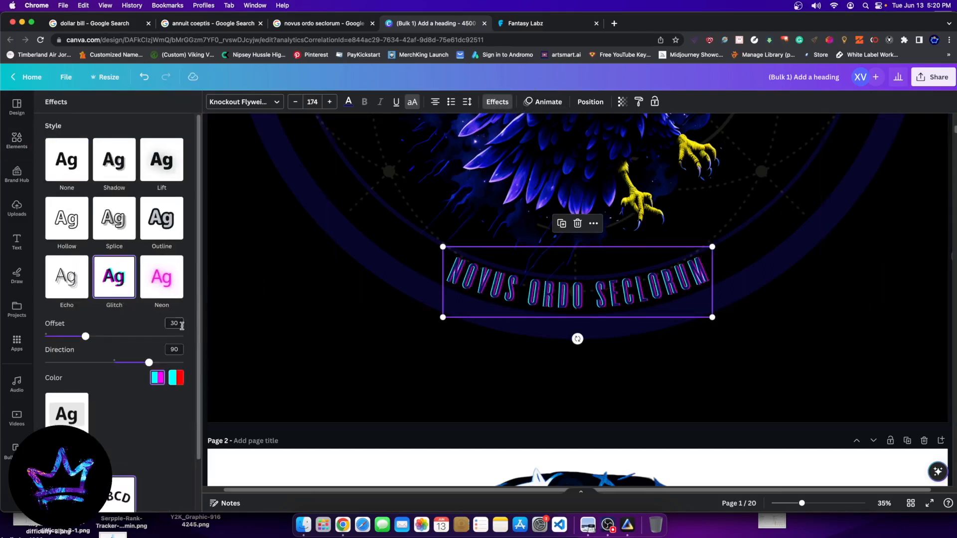
{"action": "left_click", "coordinate": [156, 212]}
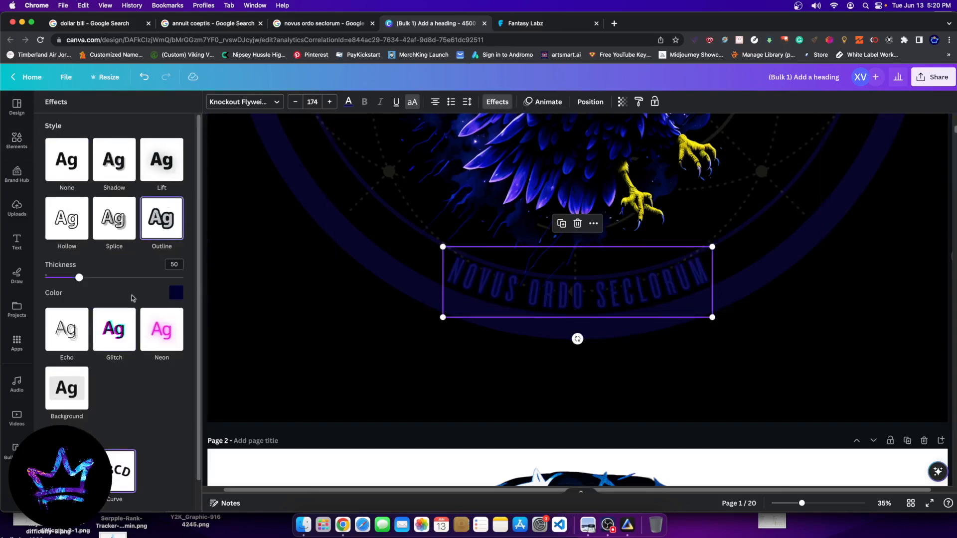
{"action": "left_click", "coordinate": [181, 293]}
{"action": "left_click_drag", "start_coordinate": [182, 278], "coordinate": [123, 278]}
{"action": "left_click_drag", "start_coordinate": [502, 287], "coordinate": [502, 290]}
- Recolor the lower motto's outline with the custom blue #3B3EA8
{"action": "left_click", "coordinate": [175, 293]}
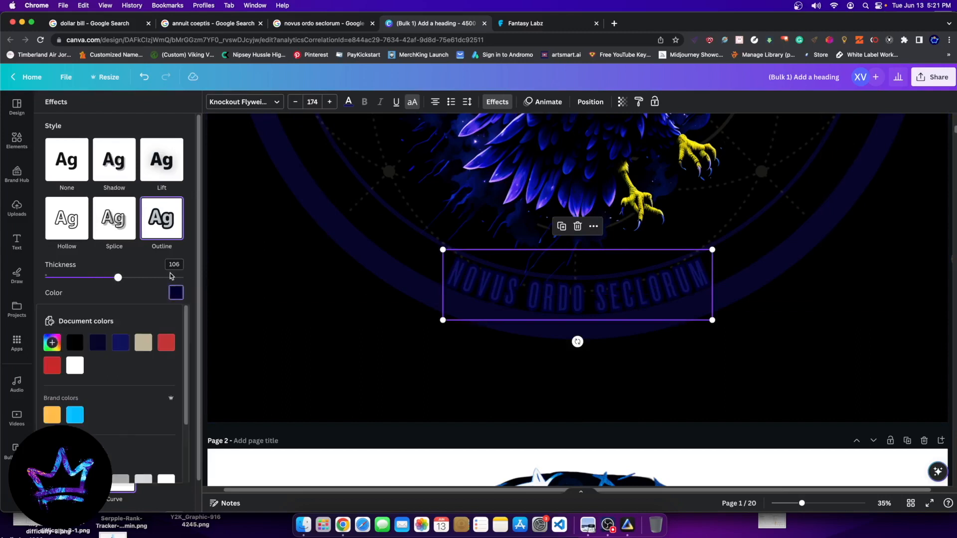
{"action": "left_click", "coordinate": [118, 348]}
{"action": "scroll", "coordinate": [83, 384], "scroll_direction": "down", "scroll_amount": 3}
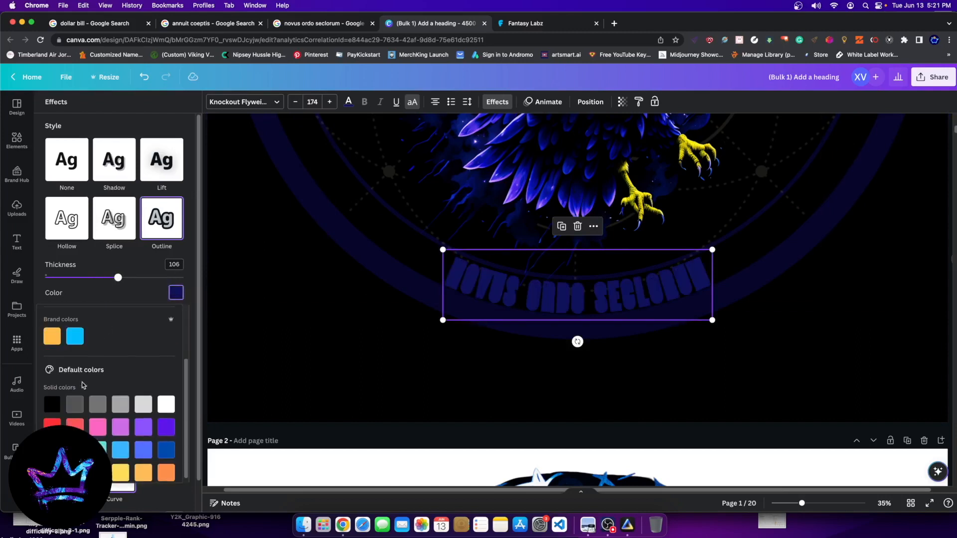
{"action": "scroll", "coordinate": [94, 373], "scroll_direction": "up", "scroll_amount": 1}
{"action": "scroll", "coordinate": [55, 320], "scroll_direction": "up", "scroll_amount": 3}
{"action": "left_click", "coordinate": [54, 344]}
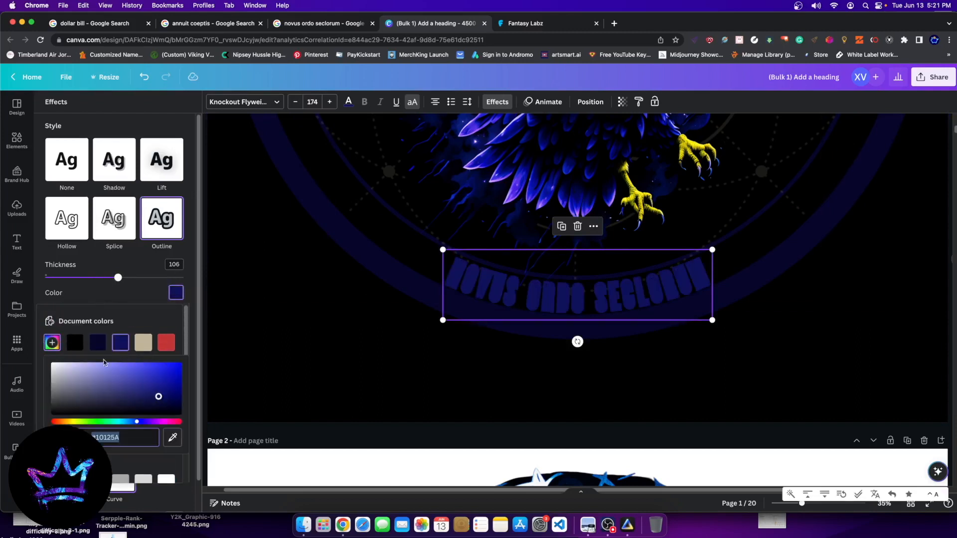
{"action": "left_click_drag", "start_coordinate": [160, 396], "coordinate": [136, 380]}
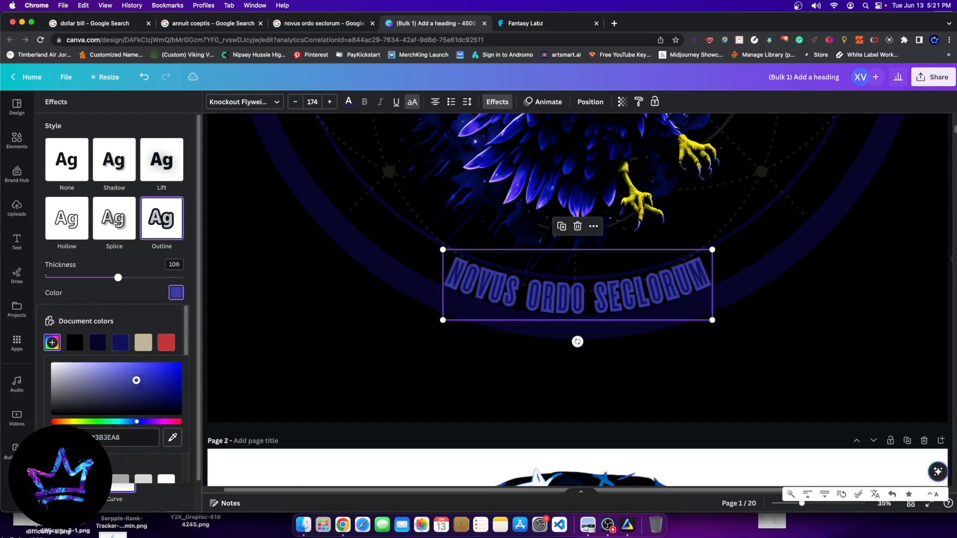
- Reduce the lower motto's outline thickness and check the lettering against the whole page
{"action": "left_click_drag", "start_coordinate": [111, 280], "coordinate": [64, 282]}
{"action": "left_click", "coordinate": [709, 361]}
{"action": "left_click", "coordinate": [649, 281]}
{"action": "scroll", "coordinate": [721, 427], "scroll_direction": "down", "scroll_amount": 5}
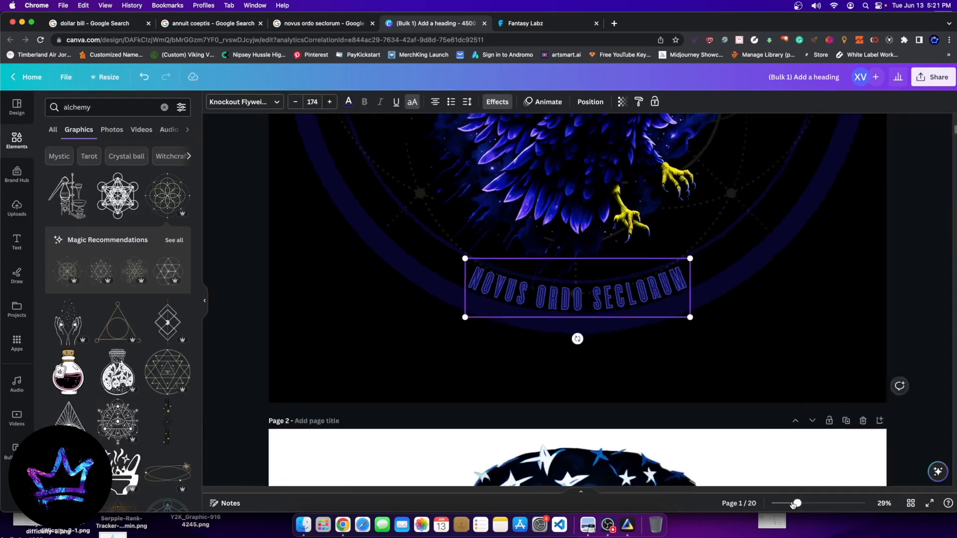
{"action": "scroll", "coordinate": [721, 428], "scroll_direction": "up", "scroll_amount": 2}
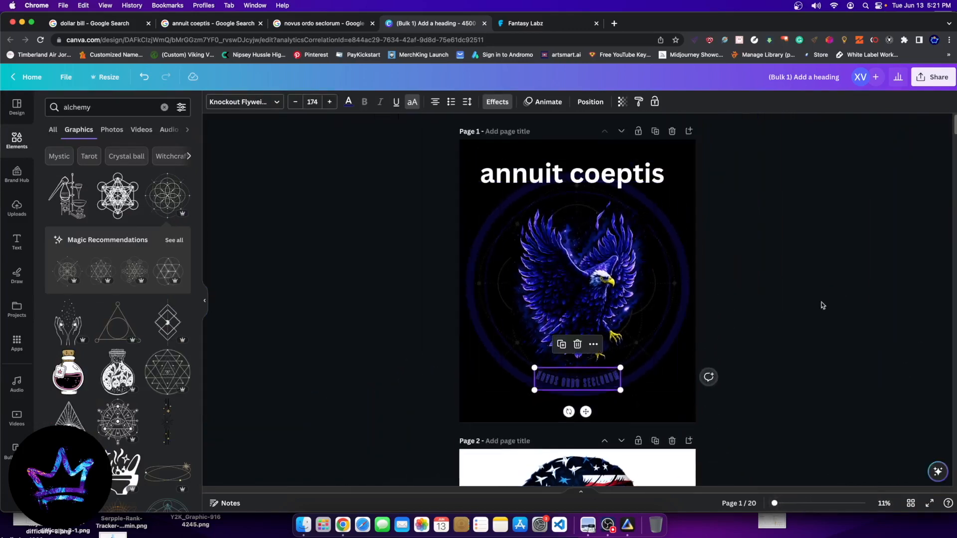
{"action": "left_click", "coordinate": [835, 300]}
- Change the lower motto's font to Libre Baskerville, reduce its size to about 163 and center it along the ring
{"action": "left_click", "coordinate": [597, 385]}
{"action": "left_click", "coordinate": [238, 107]}
{"action": "scroll", "coordinate": [85, 386], "scroll_direction": "down", "scroll_amount": 5}
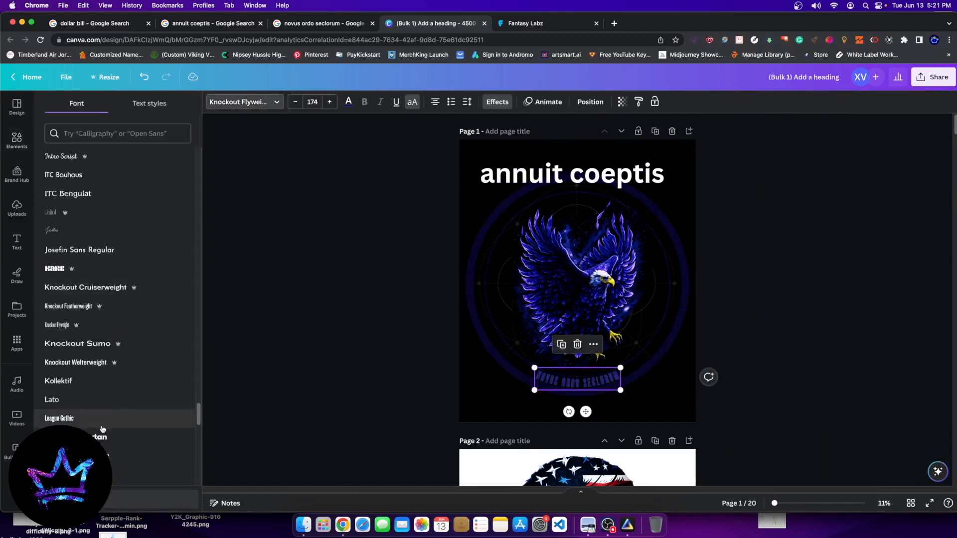
{"action": "left_click", "coordinate": [86, 378]}
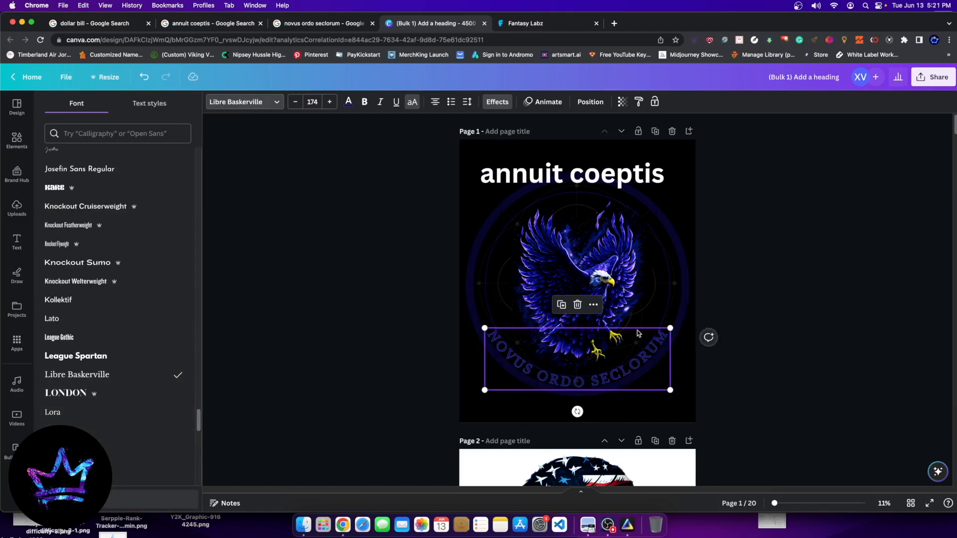
{"action": "left_click_drag", "start_coordinate": [668, 329], "coordinate": [659, 337]}
{"action": "left_click_drag", "start_coordinate": [598, 374], "coordinate": [603, 375]}
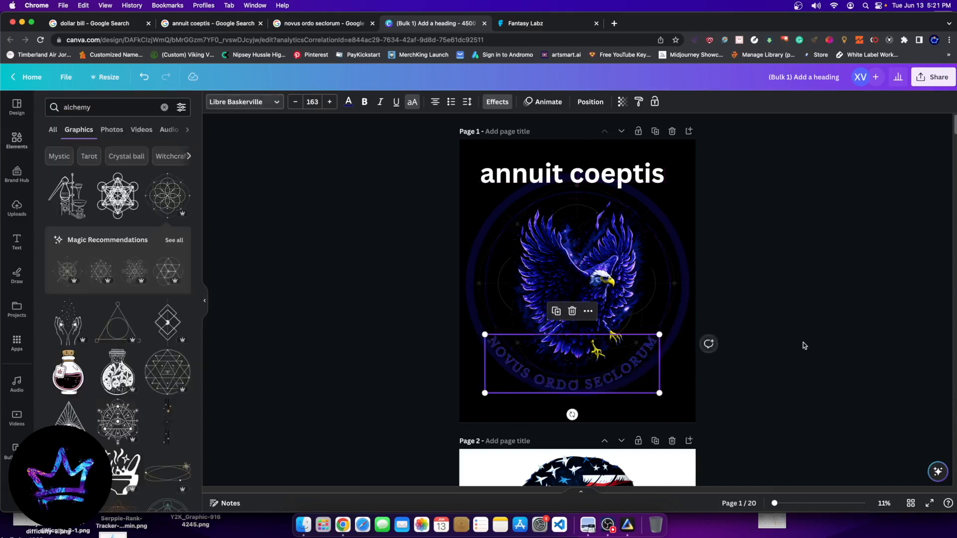
{"action": "double_click", "coordinate": [602, 388]}
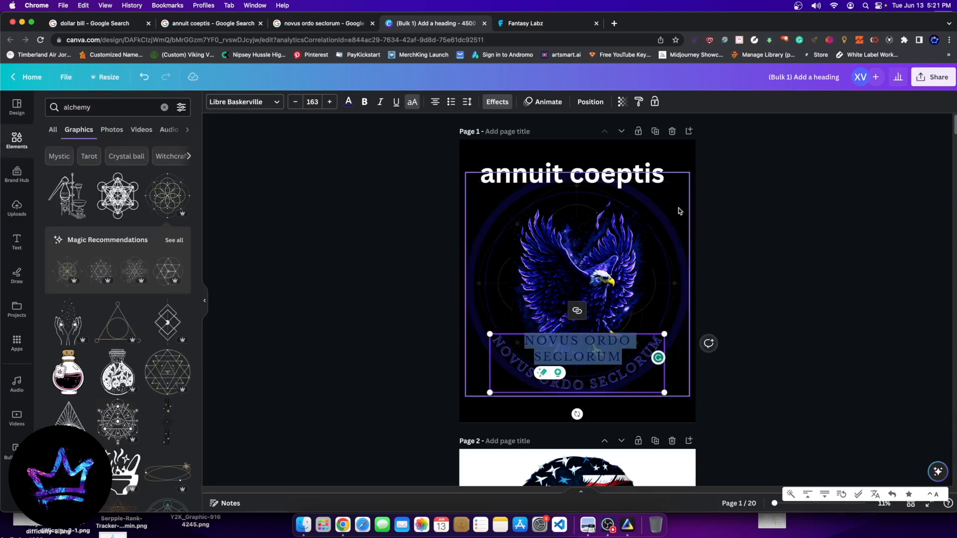
- Change the "annuit coeptis" heading's font to Libre Baskerville to match the lower motto
{"action": "left_click", "coordinate": [623, 172]}
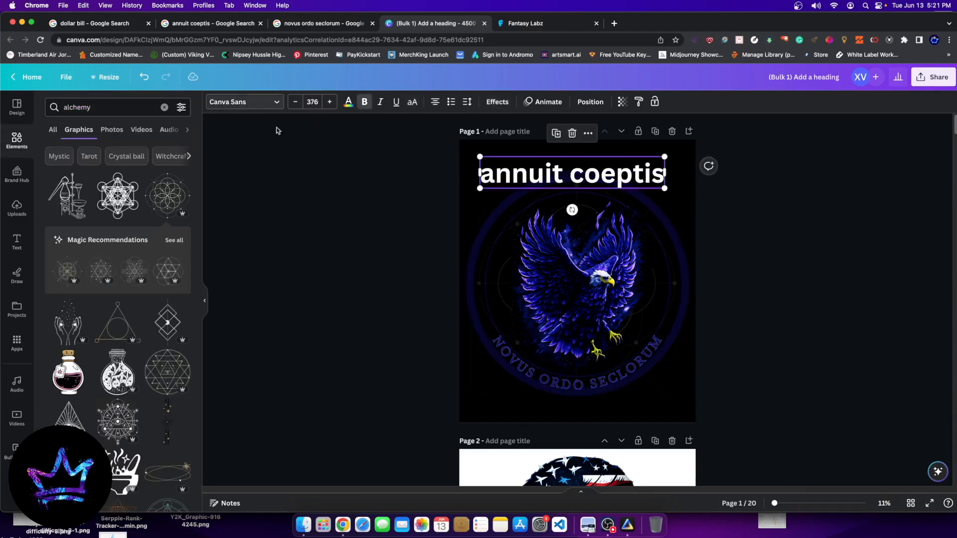
{"action": "left_click", "coordinate": [631, 385]}
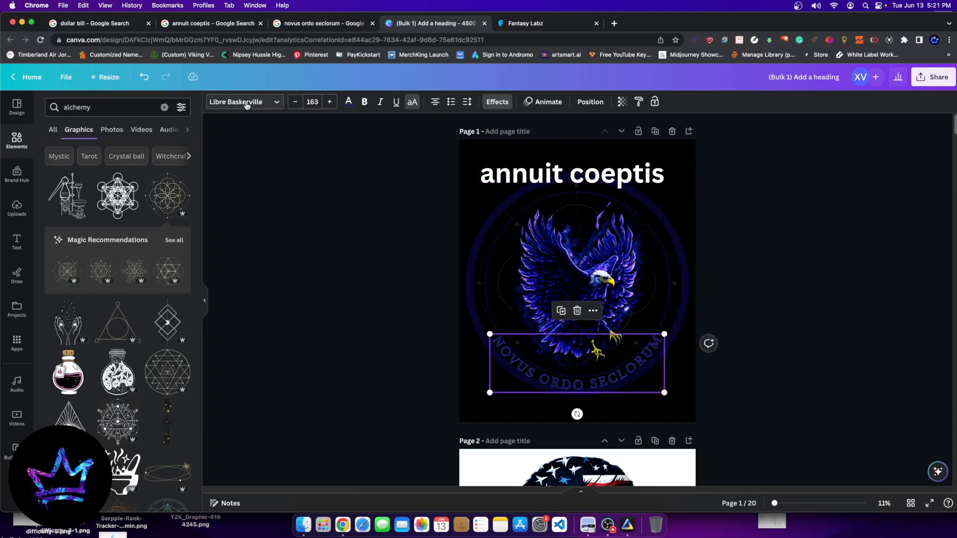
{"action": "left_click", "coordinate": [573, 173]}
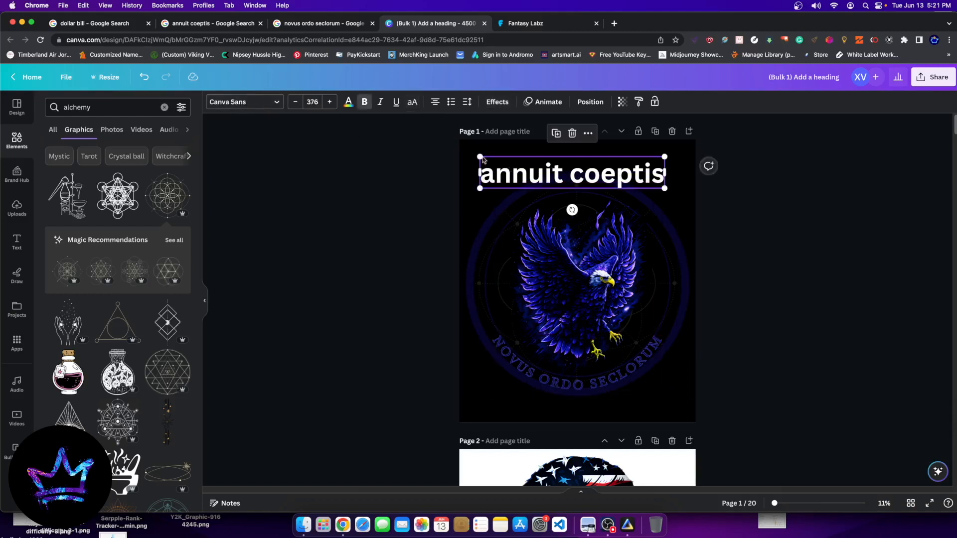
{"action": "left_click", "coordinate": [231, 101]}
{"action": "scroll", "coordinate": [95, 224], "scroll_direction": "up", "scroll_amount": 10}
{"action": "scroll", "coordinate": [134, 243], "scroll_direction": "up", "scroll_amount": 15}
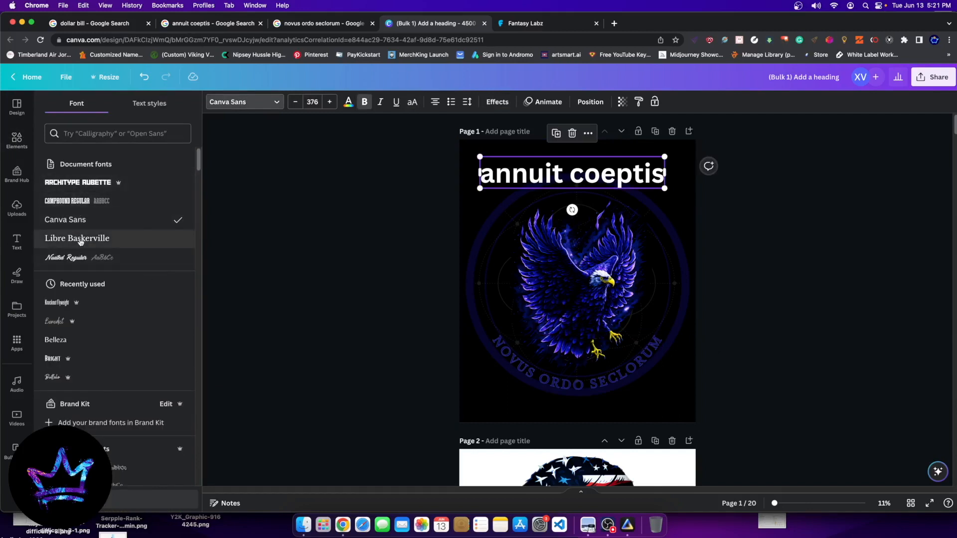
{"action": "left_click", "coordinate": [77, 238]}
{"action": "key", "text": "Escape"}
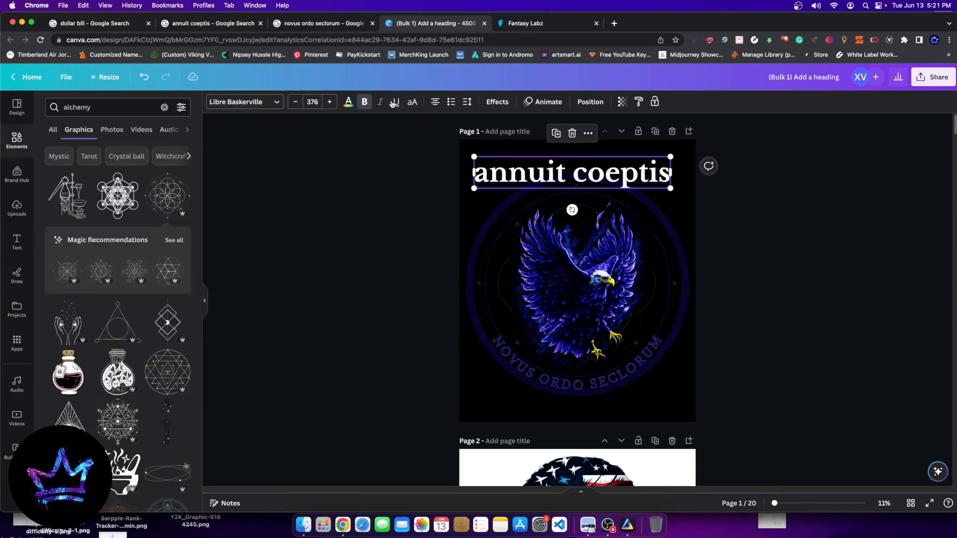
- Set the "annuit coeptis" heading in uppercase and recolor it with the dark navy from the eagle's photo colors
{"action": "left_click", "coordinate": [411, 103]}
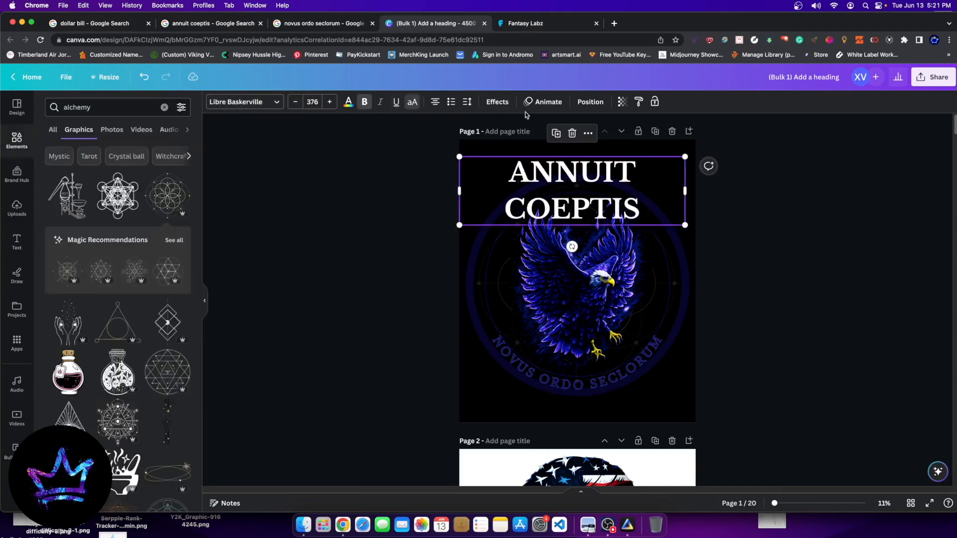
{"action": "left_click", "coordinate": [347, 102]}
{"action": "left_click", "coordinate": [104, 313]}
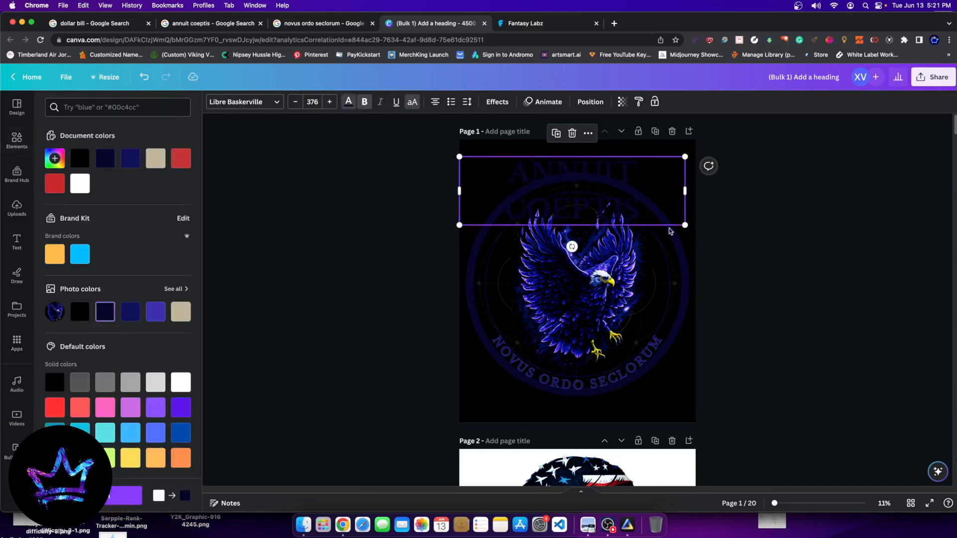
{"action": "left_click", "coordinate": [783, 244]}
- Shrink the thick navy ring and move it aside to the lower-right corner of the page
{"action": "left_click", "coordinate": [688, 288]}
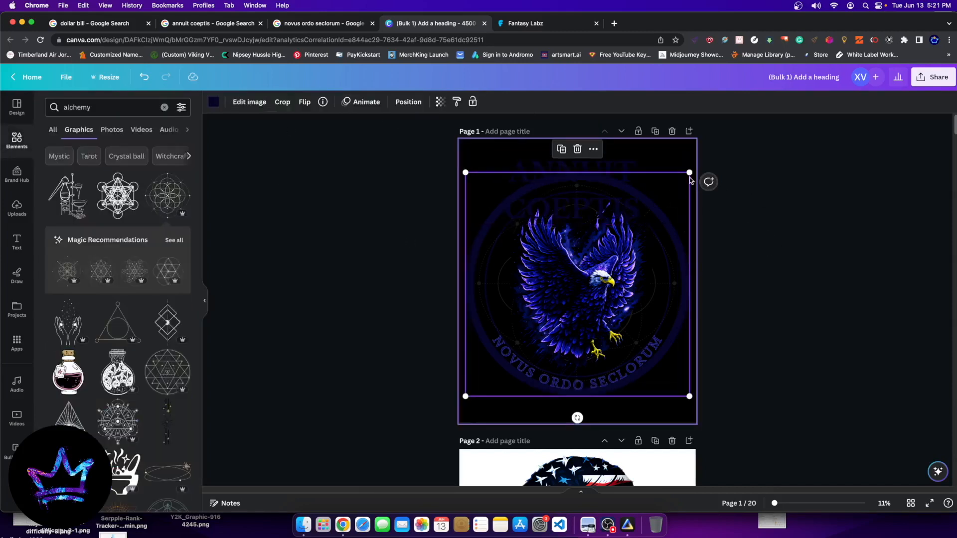
{"action": "left_click_drag", "start_coordinate": [689, 175], "coordinate": [653, 203]}
{"action": "left_click_drag", "start_coordinate": [465, 324], "coordinate": [527, 373]}
{"action": "left_click_drag", "start_coordinate": [718, 259], "coordinate": [703, 272]}
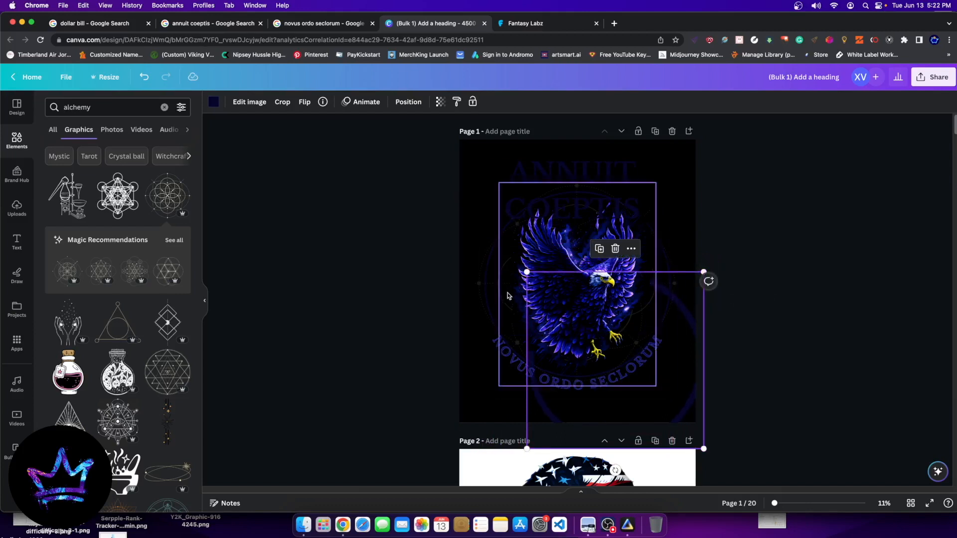
- Move the sacred-geometry graphic aside, partly off the right edge of the page
{"action": "left_click", "coordinate": [486, 296]}
{"action": "left_click_drag", "start_coordinate": [484, 295], "coordinate": [485, 292]}
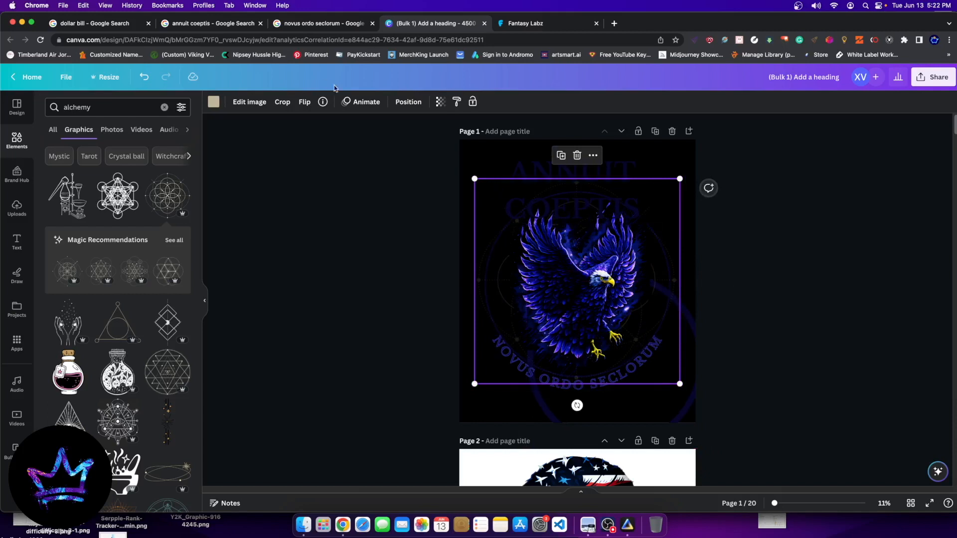
{"action": "left_click", "coordinate": [409, 101]}
{"action": "left_click_drag", "start_coordinate": [480, 238], "coordinate": [676, 232]}
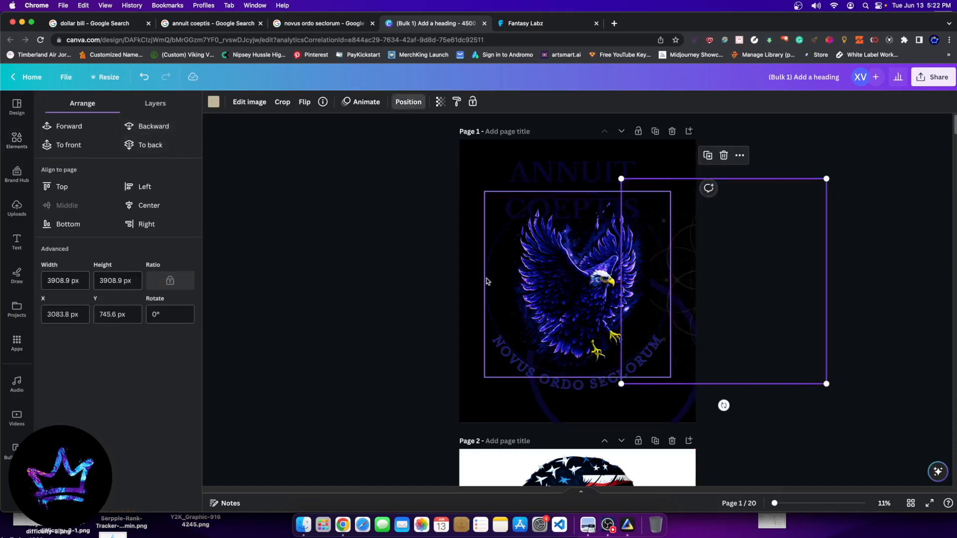
- Enlarge the thin navy ring to nearly the full page width and center it around the eagle and lower motto
{"action": "left_click", "coordinate": [497, 271]}
{"action": "left_click_drag", "start_coordinate": [485, 192], "coordinate": [405, 153]}
{"action": "left_click_drag", "start_coordinate": [463, 273], "coordinate": [493, 299]}
{"action": "left_click_drag", "start_coordinate": [454, 159], "coordinate": [464, 168]}
{"action": "left_click_drag", "start_coordinate": [460, 290], "coordinate": [462, 285]}
{"action": "left_click_drag", "start_coordinate": [697, 168], "coordinate": [694, 169]}
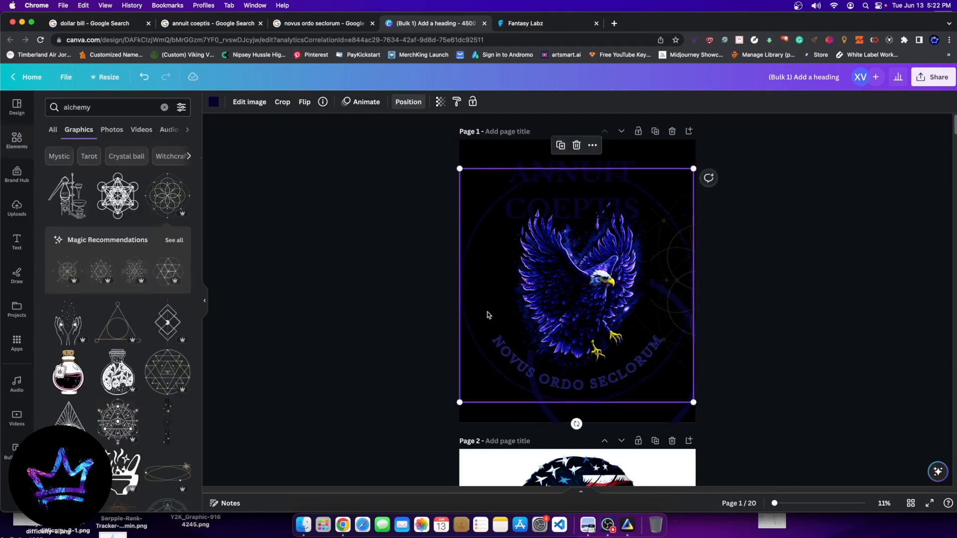
{"action": "left_click", "coordinate": [820, 314]}
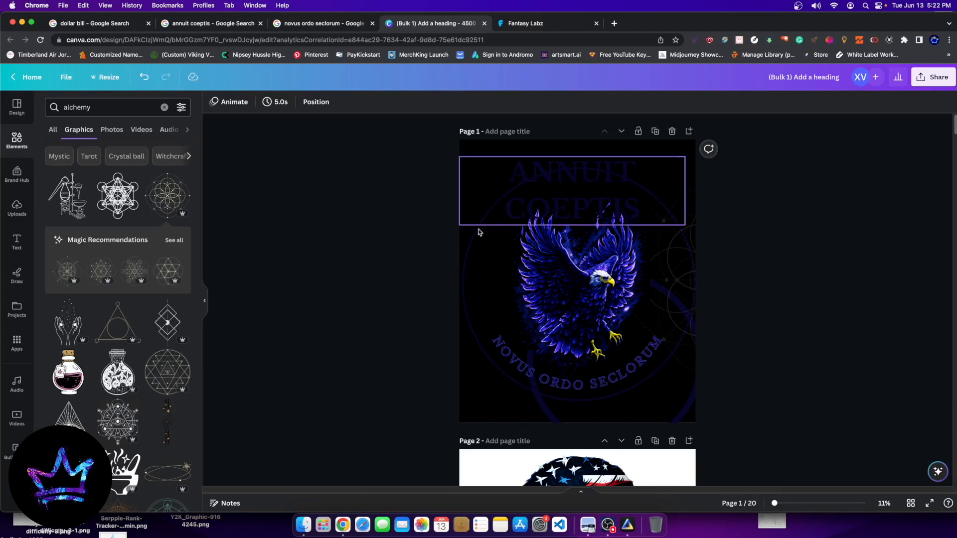
{"action": "left_click", "coordinate": [487, 272]}
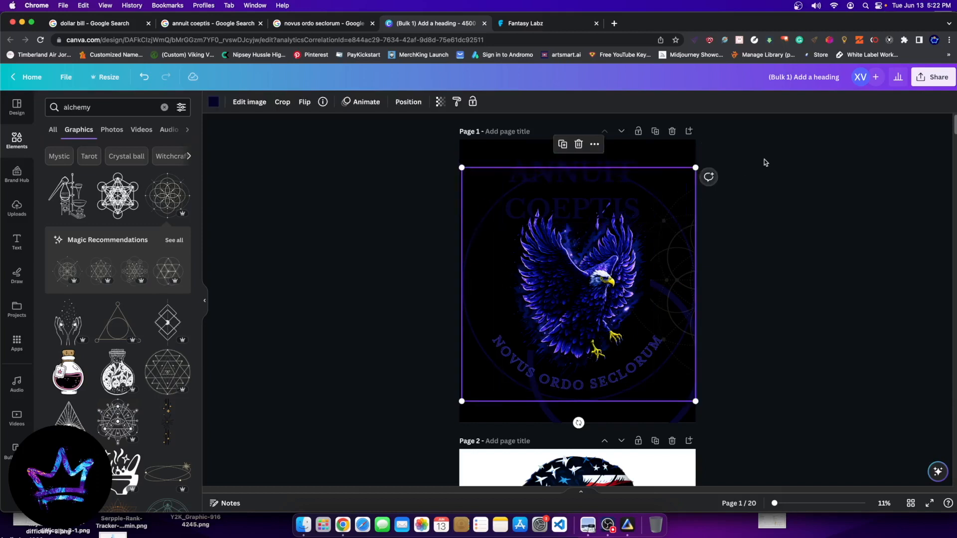
{"action": "left_click_drag", "start_coordinate": [696, 169], "coordinate": [694, 169]}
{"action": "left_click", "coordinate": [845, 407]}
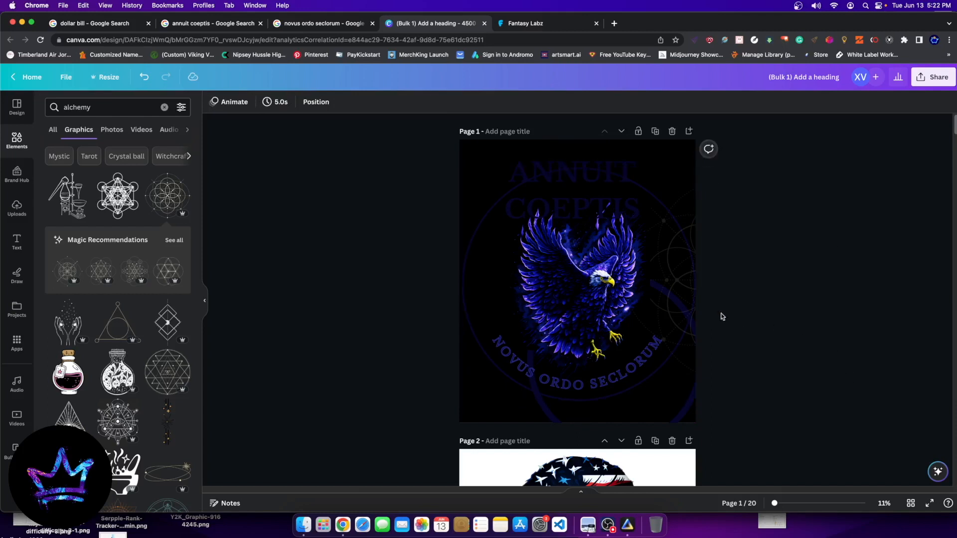
- Move the sacred-geometry graphic to the center of the page behind the eagle
{"action": "left_click", "coordinate": [472, 307]}
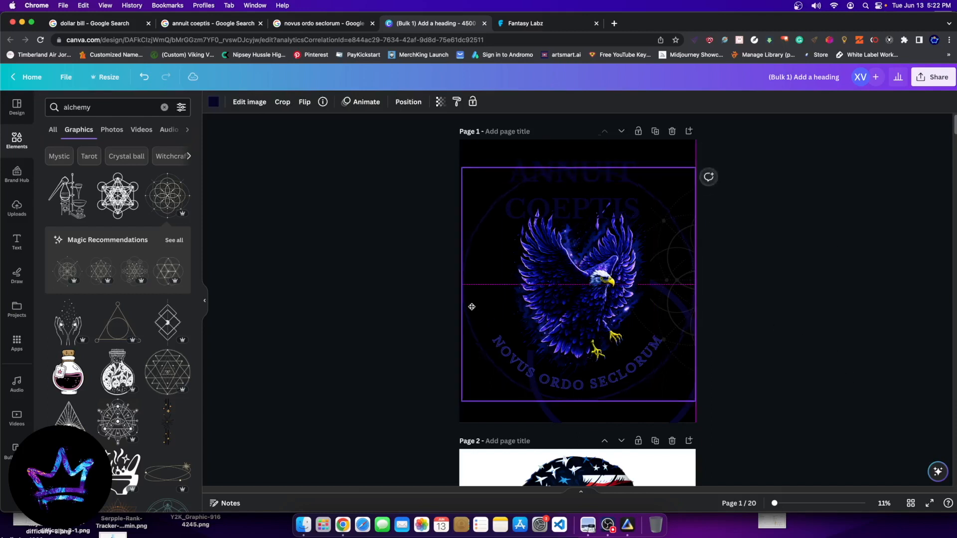
{"action": "left_click", "coordinate": [835, 306]}
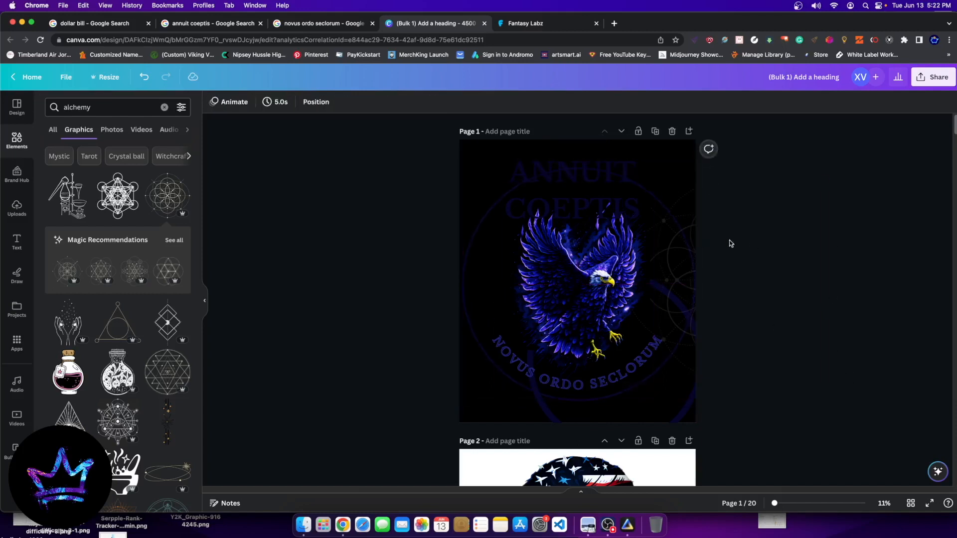
{"action": "left_click_drag", "start_coordinate": [677, 262], "coordinate": [535, 269]}
- Curve the "ANNUIT COEPTIS" heading into an arch above the eagle
{"action": "left_click", "coordinate": [626, 165]}
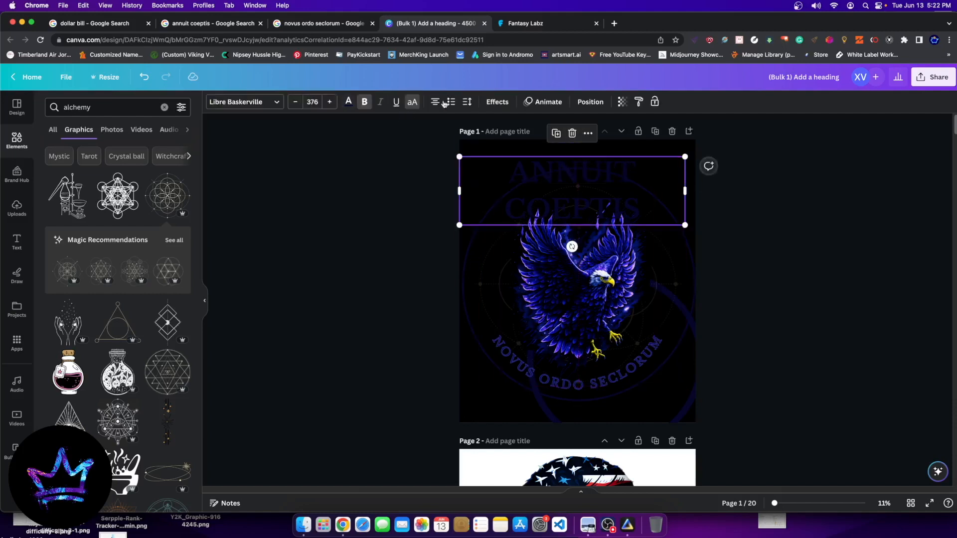
{"action": "left_click", "coordinate": [498, 101]}
{"action": "left_click", "coordinate": [111, 436]}
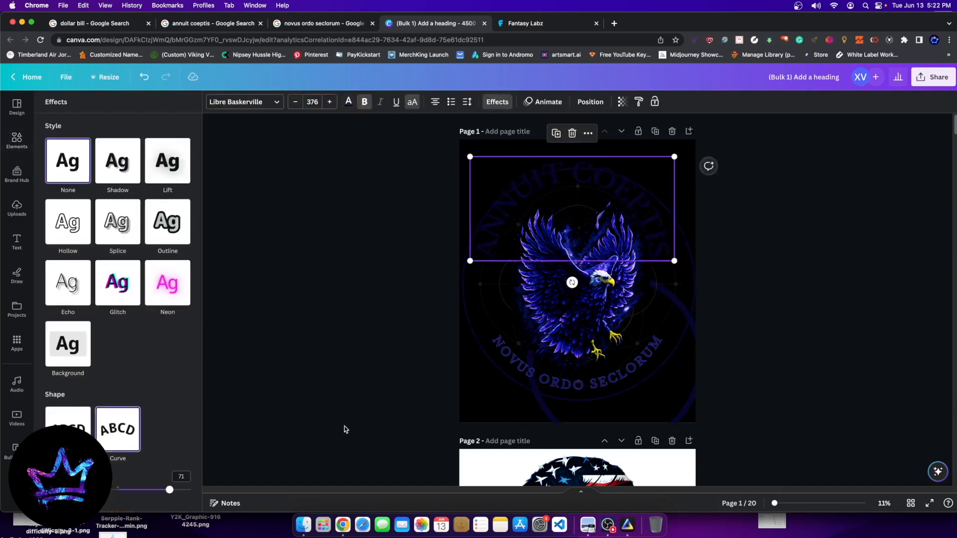
- Move the thick navy ring back around the eagle, inside the thin ring
{"action": "left_click", "coordinate": [621, 382]}
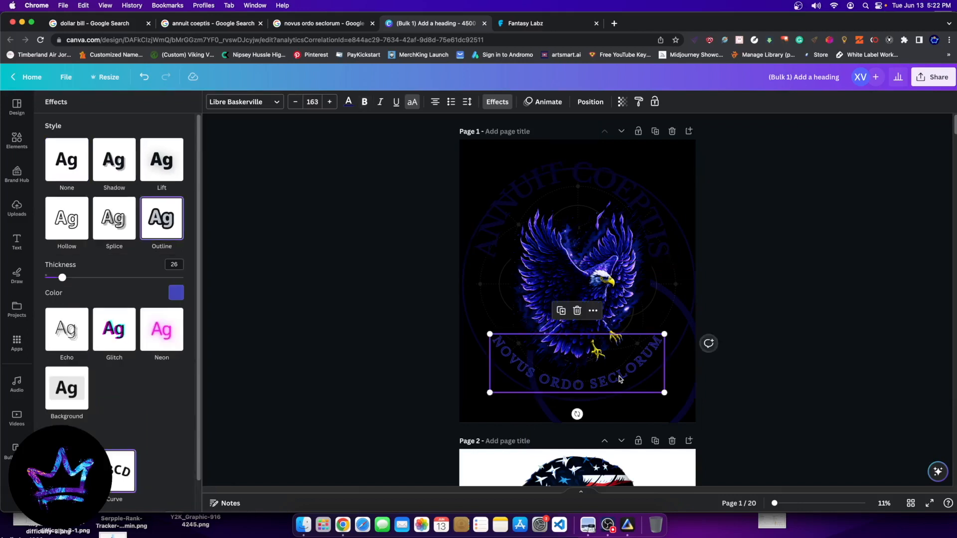
{"action": "left_click_drag", "start_coordinate": [621, 382], "coordinate": [619, 379]}
{"action": "left_click_drag", "start_coordinate": [686, 408], "coordinate": [651, 326]}
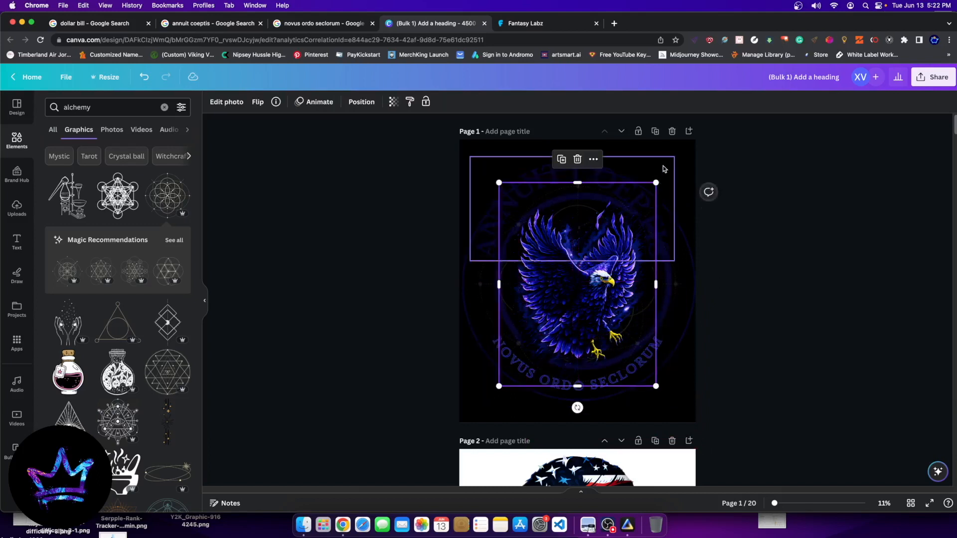
{"action": "mouse_move", "coordinate": [653, 190]}
{"action": "left_mouse_down"}
{"action": "mouse_move", "coordinate": [643, 199]}
{"action": "mouse_move", "coordinate": [655, 184]}
{"action": "left_mouse_up"}
- Clear the rings by shifting the sacred-geometry graphic toward the page's right edge and moving the eagle to the lower-left area
{"action": "left_click_drag", "start_coordinate": [588, 262], "coordinate": [628, 293]}
{"action": "left_click_drag", "start_coordinate": [503, 271], "coordinate": [587, 285]}
{"action": "left_click_drag", "start_coordinate": [505, 284], "coordinate": [500, 280]}
{"action": "left_click_drag", "start_coordinate": [602, 291], "coordinate": [639, 274]}
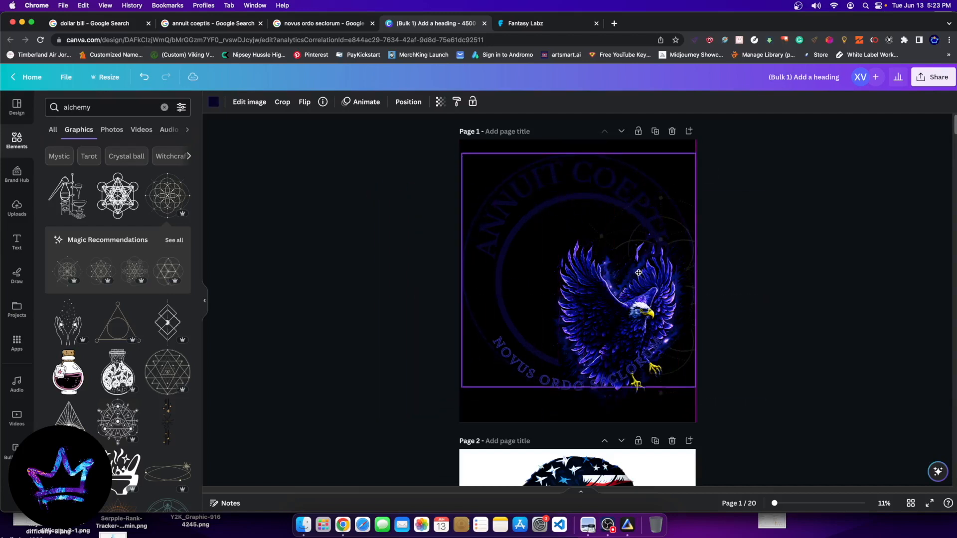
{"action": "left_click", "coordinate": [639, 294]}
{"action": "left_click_drag", "start_coordinate": [638, 307], "coordinate": [555, 369]}
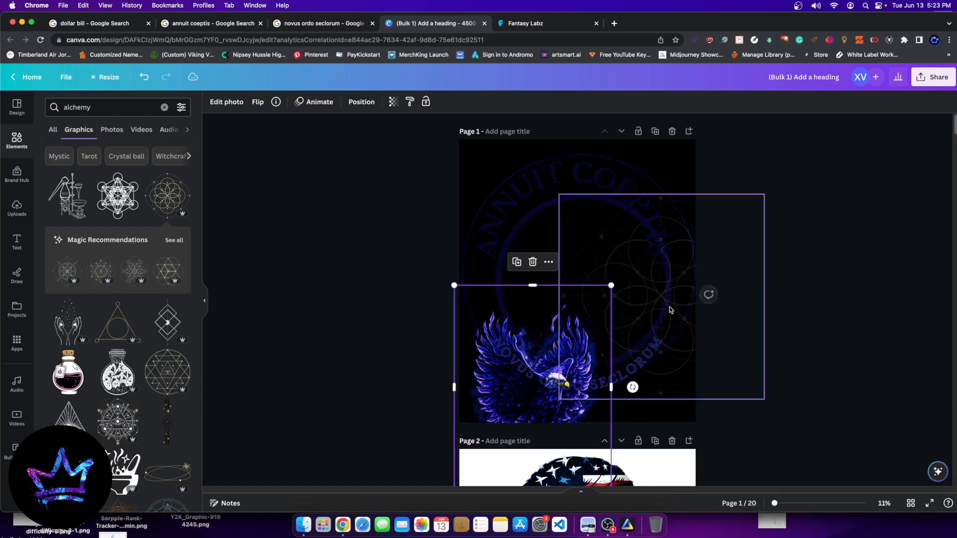
- Delete the sacred-geometry graphic from the page
{"action": "left_click", "coordinate": [656, 314]}
{"action": "left_click_drag", "start_coordinate": [656, 314], "coordinate": [564, 328]}
{"action": "key", "text": "Delete"}
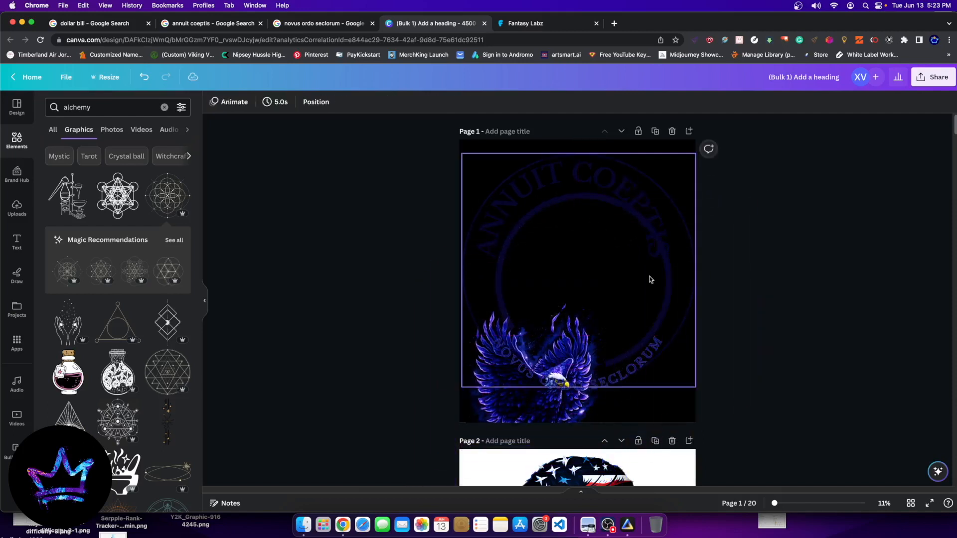
- Shrink the thin navy ring to about 4,392 px wide and center it horizontally on the page
{"action": "left_click_drag", "start_coordinate": [662, 297], "coordinate": [662, 298]}
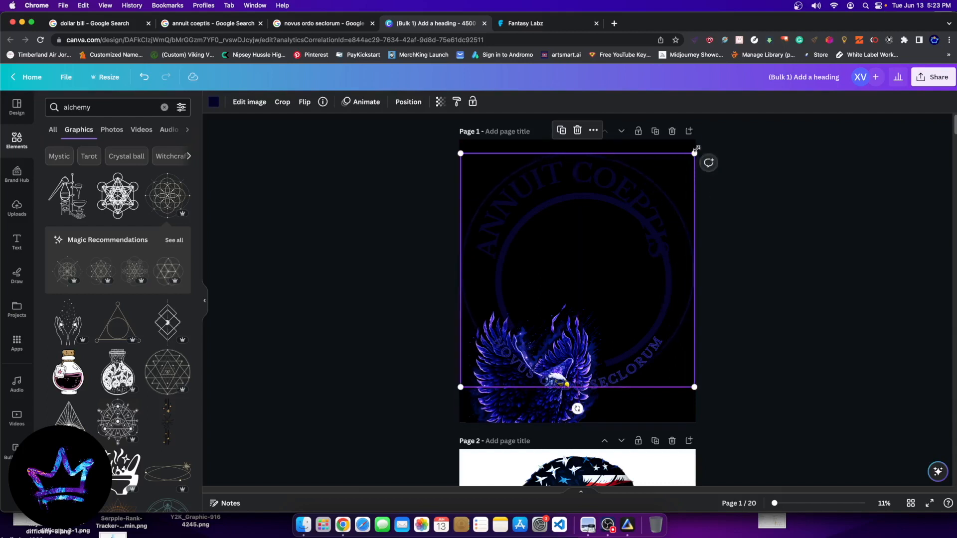
{"action": "left_click", "coordinate": [696, 149]}
{"action": "left_click", "coordinate": [695, 150]}
{"action": "left_click", "coordinate": [657, 177]}
{"action": "left_click", "coordinate": [685, 329]}
{"action": "left_click_drag", "start_coordinate": [692, 155], "coordinate": [693, 156]}
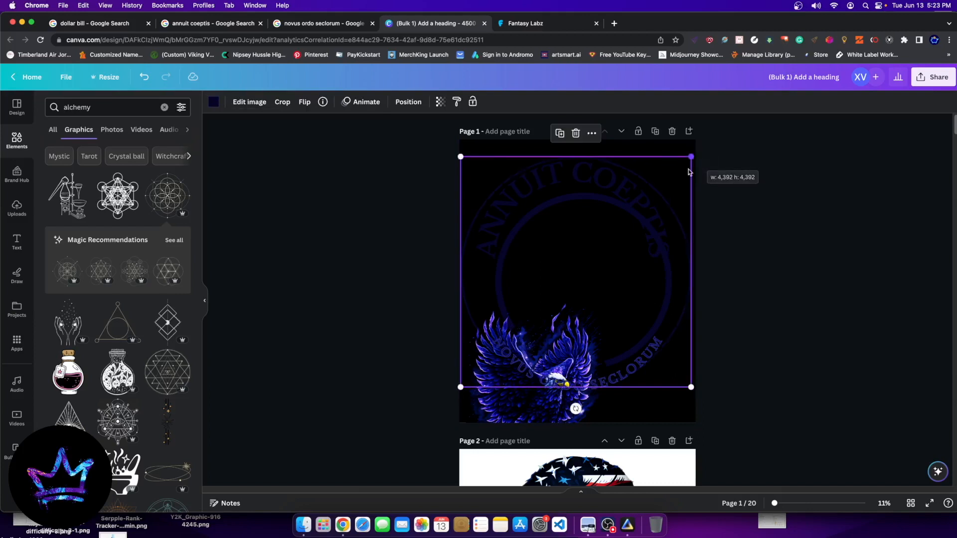
{"action": "left_click_drag", "start_coordinate": [689, 272], "coordinate": [691, 270]}
{"action": "left_click", "coordinate": [768, 260]}
- Move the eagle aside to the page's lower-right corner and the "ANNUIT COEPTIS" heading partly off the right edge
{"action": "left_click_drag", "start_coordinate": [638, 367], "coordinate": [643, 359]}
{"action": "left_click_drag", "start_coordinate": [500, 416], "coordinate": [591, 415]}
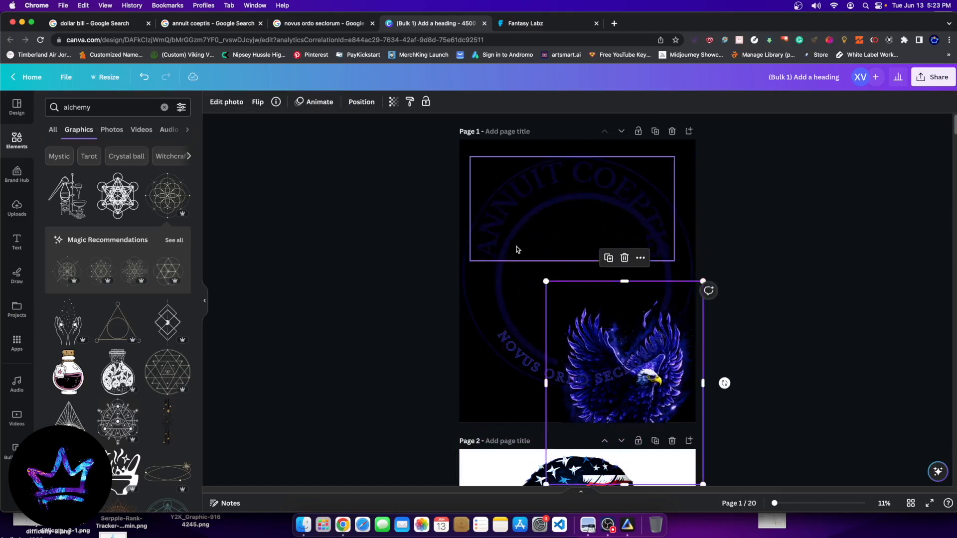
{"action": "left_click_drag", "start_coordinate": [538, 168], "coordinate": [692, 183]}
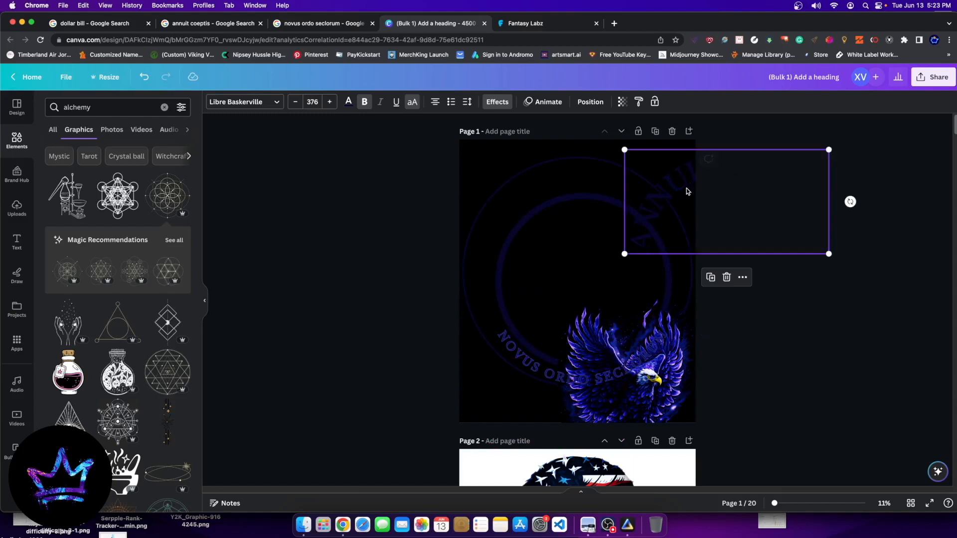
- Send the thin navy ring one layer backward
{"action": "left_click", "coordinate": [521, 219]}
{"action": "left_click", "coordinate": [409, 102]}
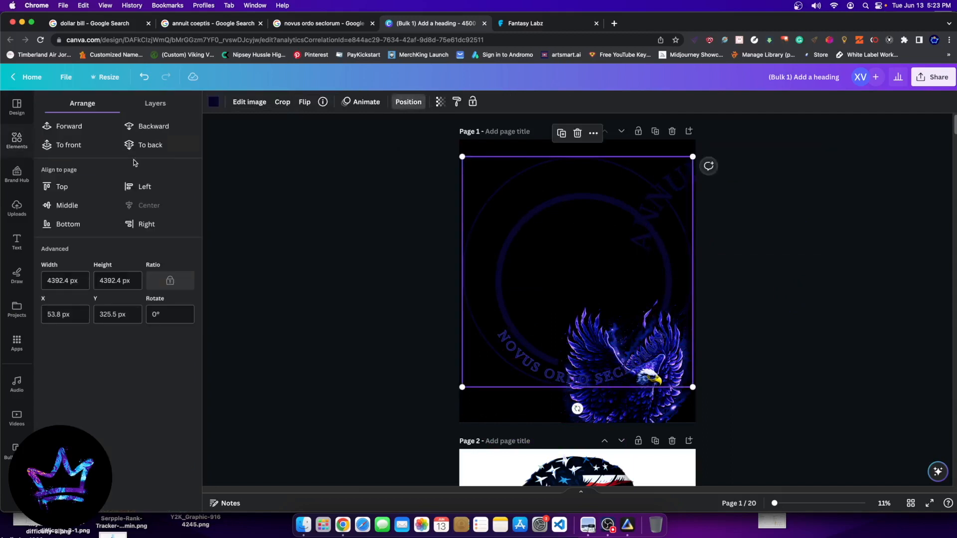
{"action": "left_click", "coordinate": [149, 126]}
- Align the thick navy ring to the page's horizontal center and vertical middle
{"action": "left_click_drag", "start_coordinate": [516, 231], "coordinate": [504, 214]}
{"action": "left_click_drag", "start_coordinate": [667, 389], "coordinate": [636, 369]}
{"action": "left_click", "coordinate": [573, 208]}
{"action": "left_click_drag", "start_coordinate": [575, 210], "coordinate": [584, 205]}
{"action": "right_click", "coordinate": [576, 223]}
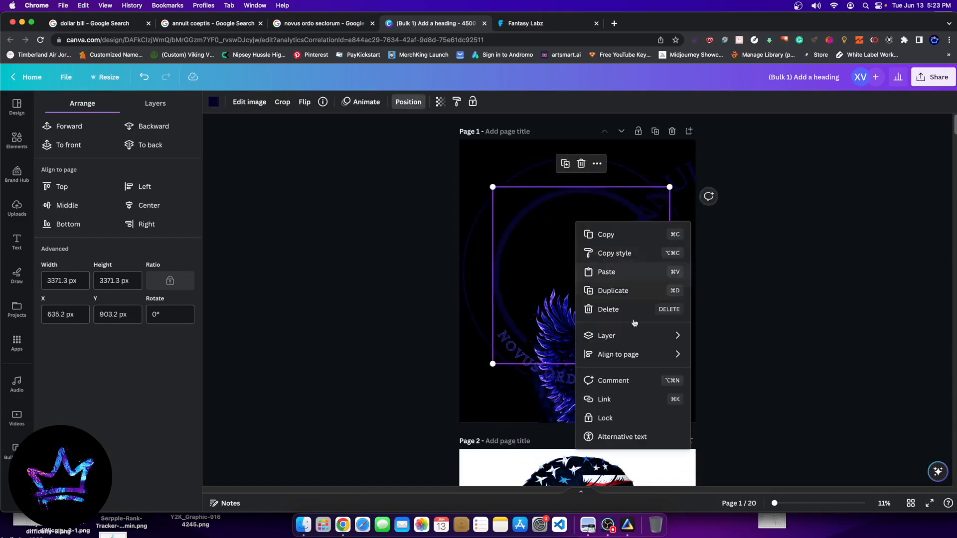
{"action": "mouse_move", "coordinate": [678, 360]}
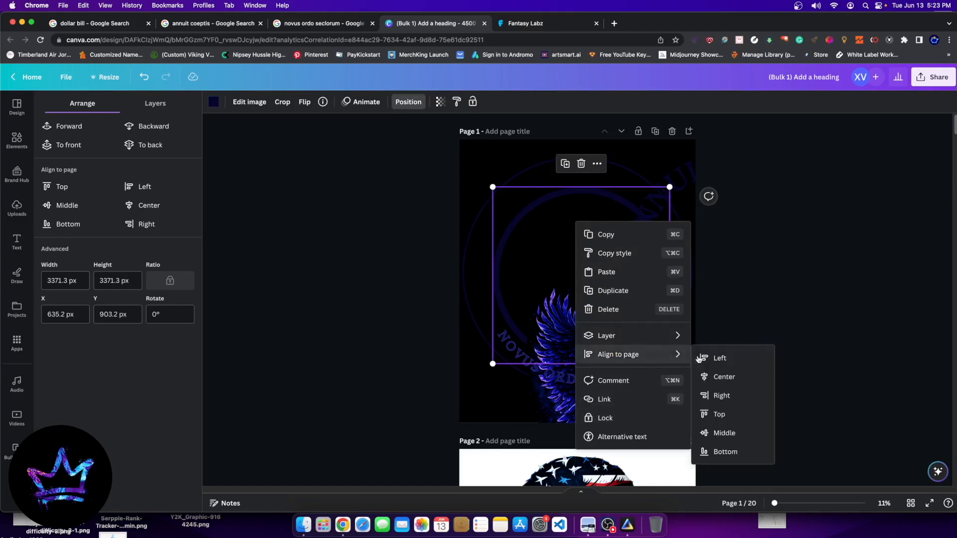
{"action": "left_click", "coordinate": [718, 376]}
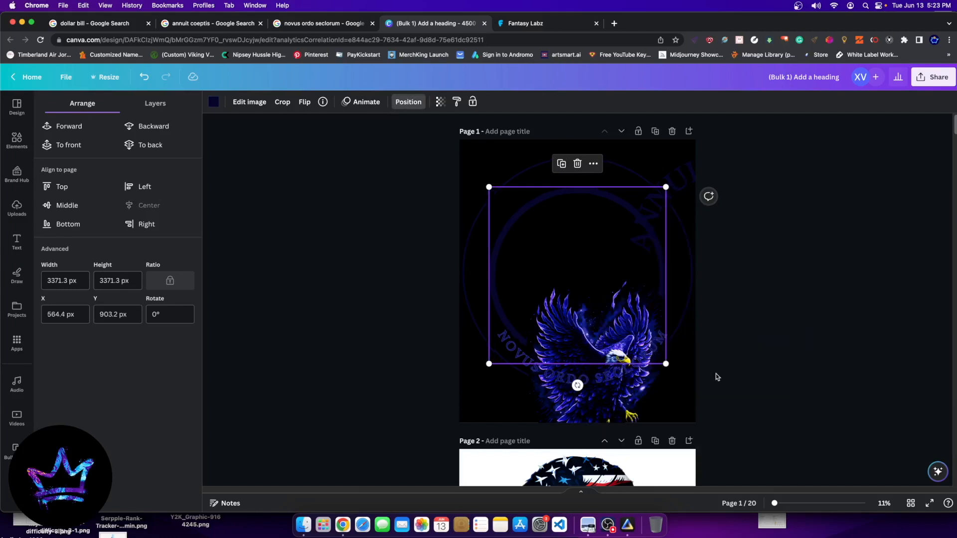
{"action": "right_click", "coordinate": [546, 229]}
{"action": "mouse_move", "coordinate": [641, 364]}
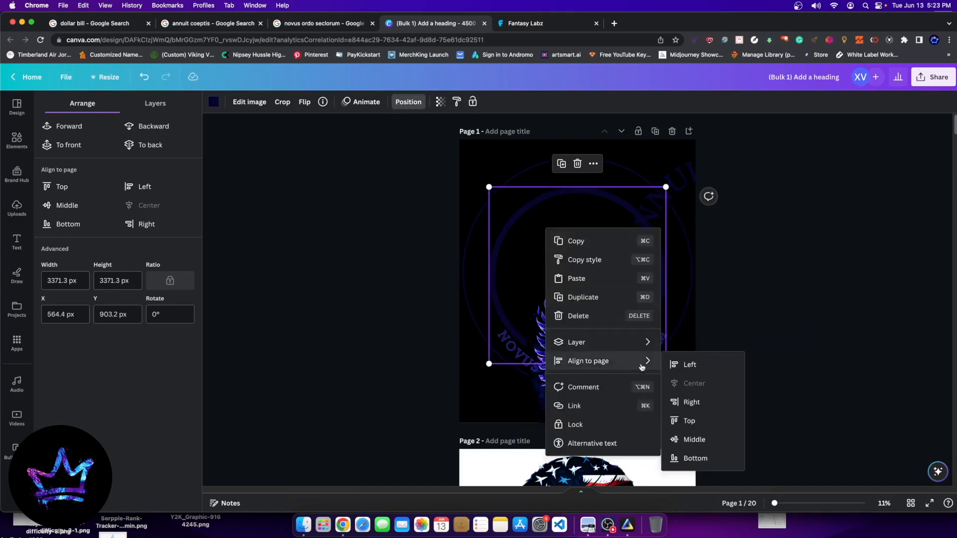
{"action": "left_click", "coordinate": [703, 439]}
- Center the thin navy ring vertically on the page and move the eagle back inside the rings
{"action": "left_click", "coordinate": [528, 182]}
{"action": "left_click_drag", "start_coordinate": [528, 181], "coordinate": [529, 192]}
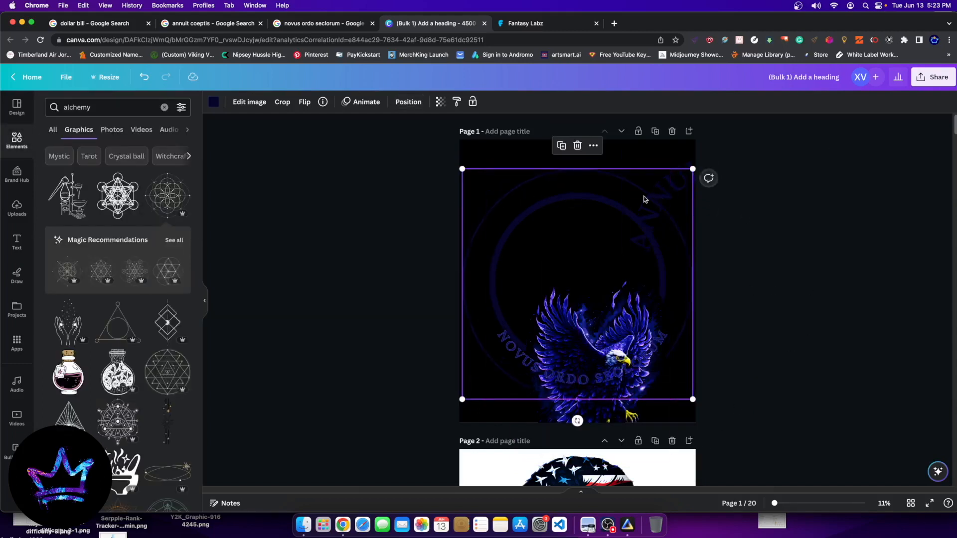
{"action": "left_click", "coordinate": [594, 363]}
{"action": "left_click_drag", "start_coordinate": [635, 297], "coordinate": [621, 228]}
- Move the "ANNUIT COEPTIS" heading back over the upper part of the rings
{"action": "left_click", "coordinate": [665, 348]}
{"action": "left_click_drag", "start_coordinate": [665, 348], "coordinate": [663, 349]}
{"action": "left_click_drag", "start_coordinate": [669, 186], "coordinate": [526, 201]}
- Enlarge the "NOVUS ORDO SECLORUM" motto to size 217 and position it across the lower part of the rings
{"action": "left_click", "coordinate": [664, 339]}
{"action": "left_click_drag", "start_coordinate": [664, 332], "coordinate": [722, 316]}
{"action": "left_click_drag", "start_coordinate": [651, 376], "coordinate": [621, 375]}
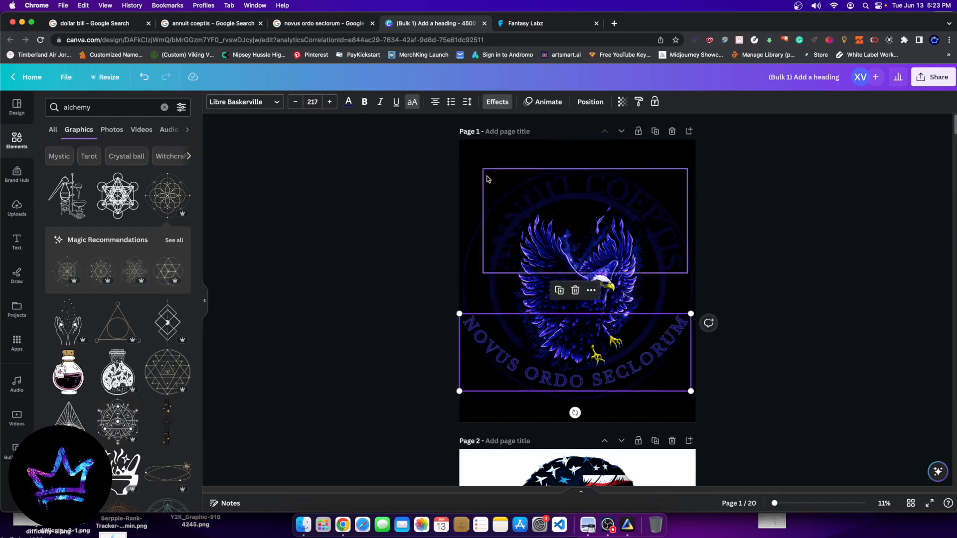
- Set the "ANNUIT COEPTIS" curve to 67, shrink the heading to size 264 and center it above the eagle
{"action": "left_click", "coordinate": [621, 197]}
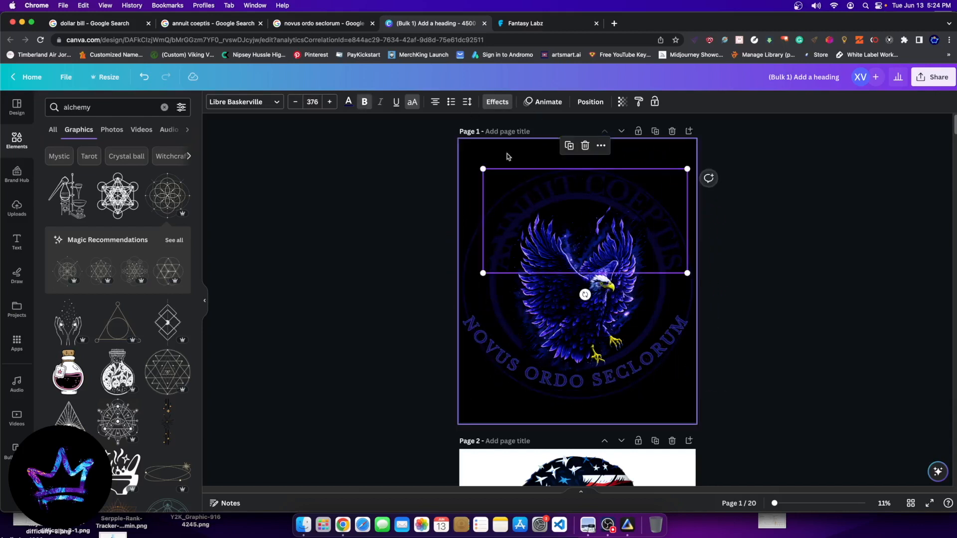
{"action": "left_click", "coordinate": [500, 103]}
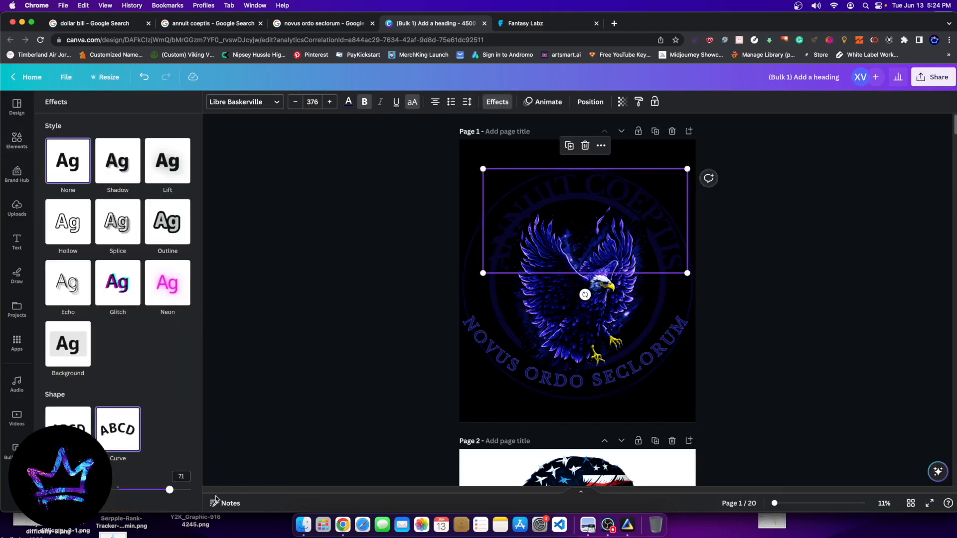
{"action": "mouse_move", "coordinate": [166, 491]}
{"action": "left_mouse_down"}
{"action": "mouse_move", "coordinate": [150, 490]}
{"action": "mouse_move", "coordinate": [166, 490]}
{"action": "left_mouse_up"}
{"action": "left_click_drag", "start_coordinate": [477, 271], "coordinate": [544, 245]}
{"action": "left_click_drag", "start_coordinate": [643, 191], "coordinate": [597, 190]}
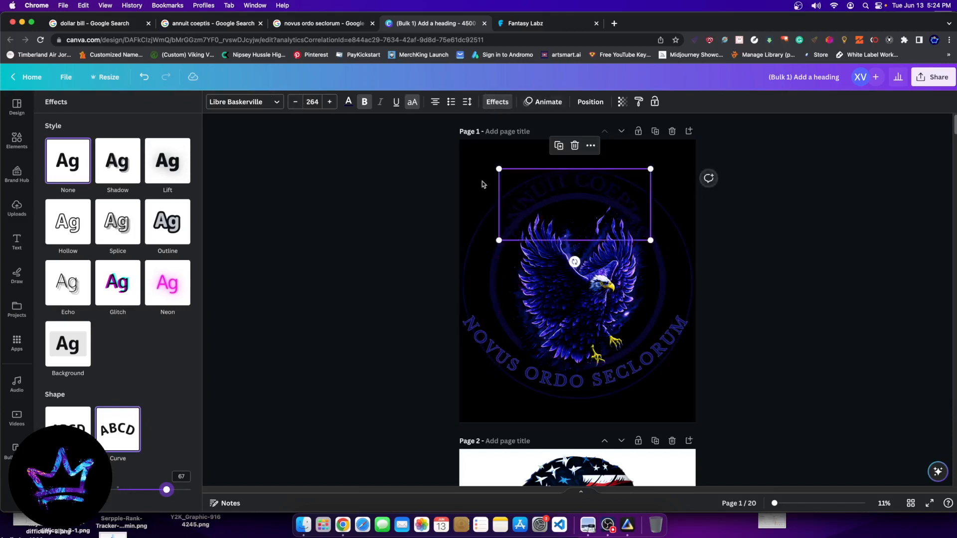
- Apply the Outline effect to the "ANNUIT COEPTIS" heading with a thickness of 26
{"action": "left_click", "coordinate": [593, 385]}
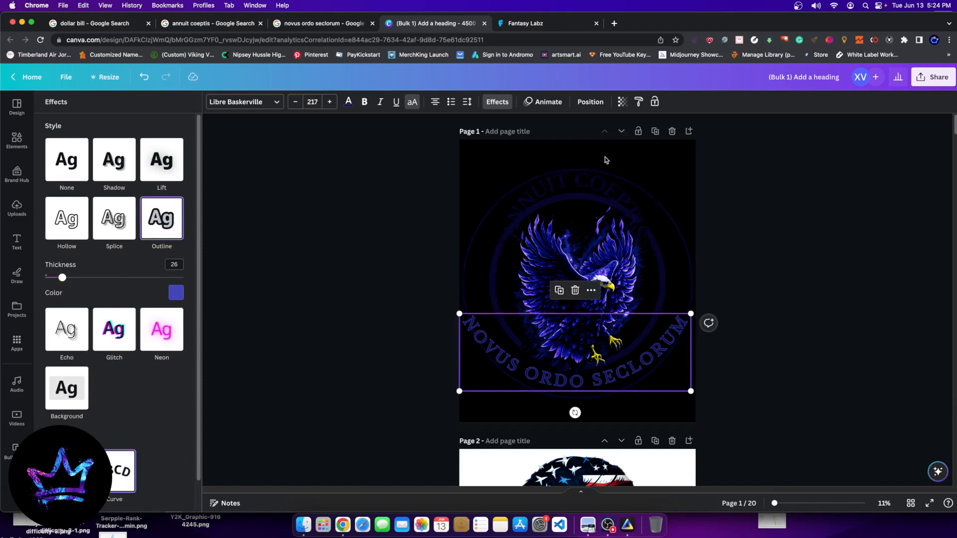
{"action": "left_click", "coordinate": [600, 199]}
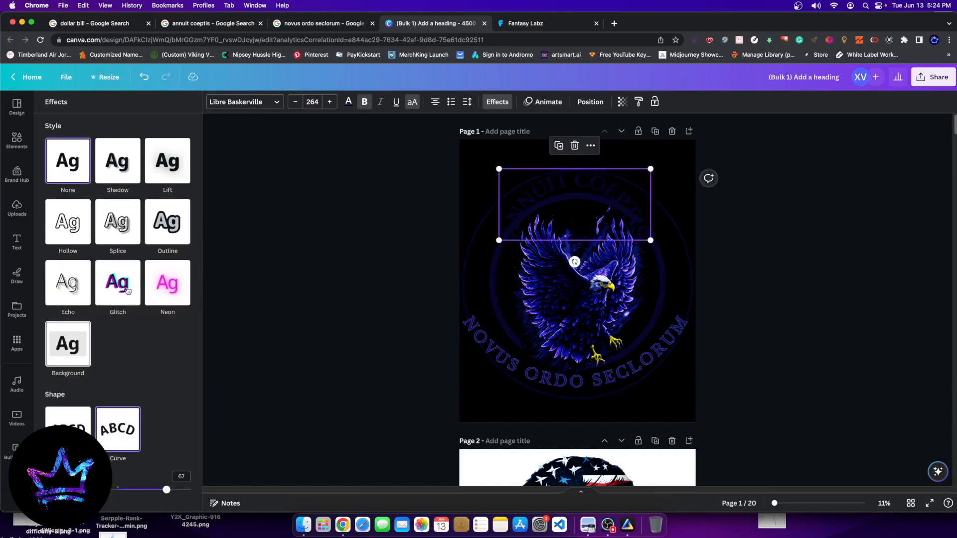
{"action": "left_click", "coordinate": [181, 222]}
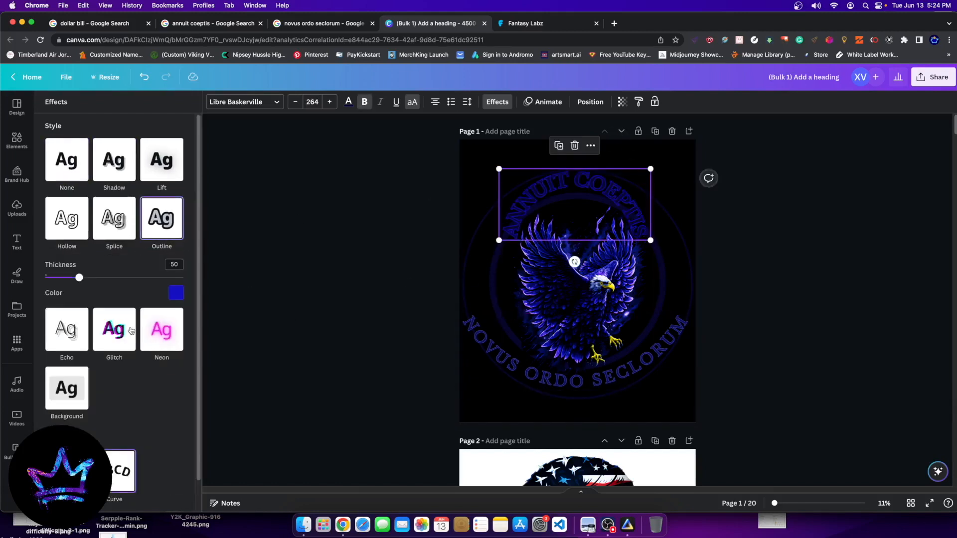
{"action": "left_click", "coordinate": [172, 264]}
{"action": "type", "text": "26"}
- Set the "ANNUIT COEPTIS" outline to thickness 27 and recolor it violet-blue #3B25C8
{"action": "left_click", "coordinate": [179, 295]}
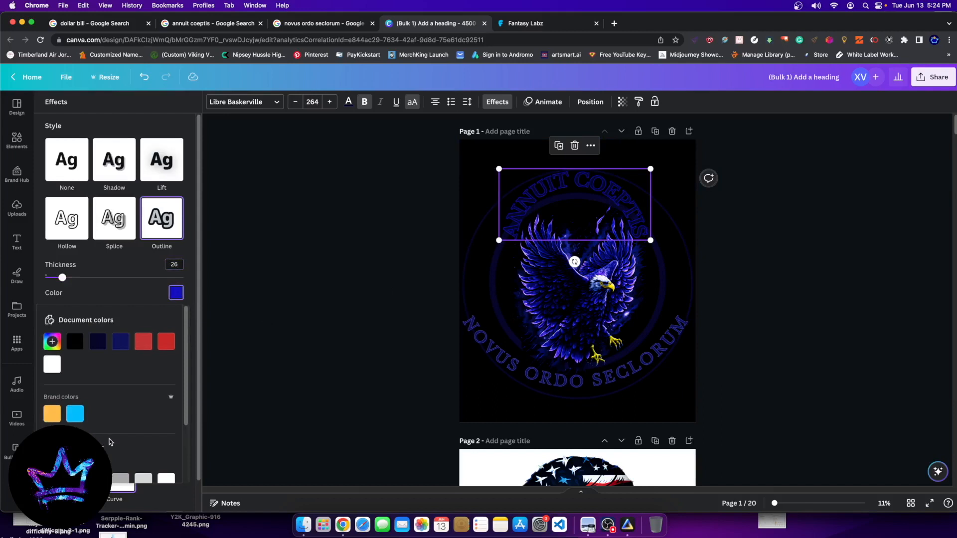
{"action": "scroll", "coordinate": [109, 415], "scroll_direction": "down", "scroll_amount": 2}
{"action": "scroll", "coordinate": [96, 325], "scroll_direction": "up", "scroll_amount": 2}
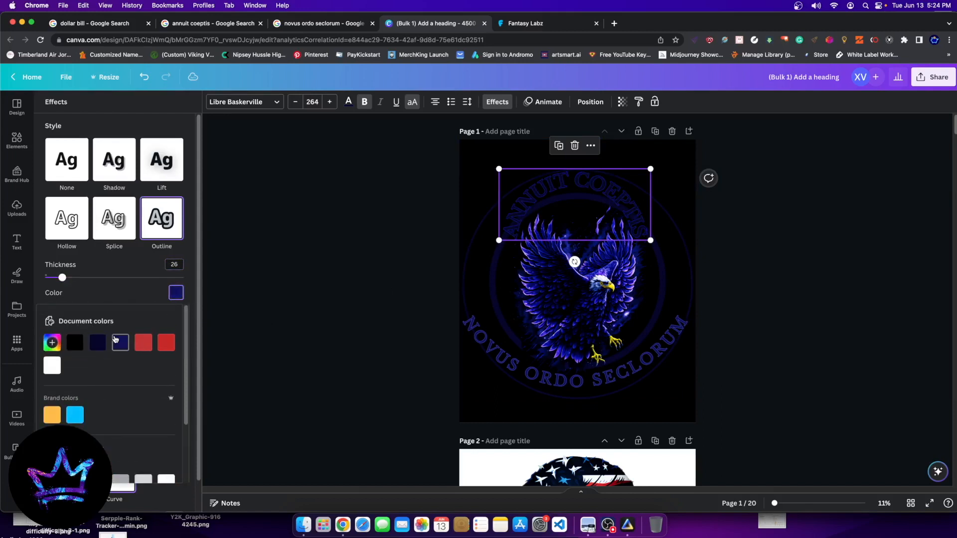
{"action": "left_click", "coordinate": [51, 343]}
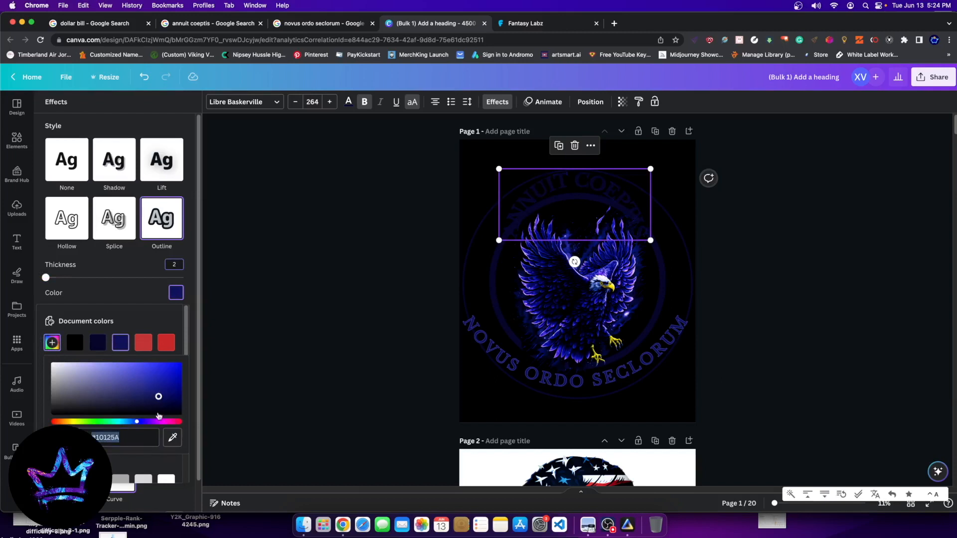
{"action": "left_click_drag", "start_coordinate": [140, 424], "coordinate": [141, 427]}
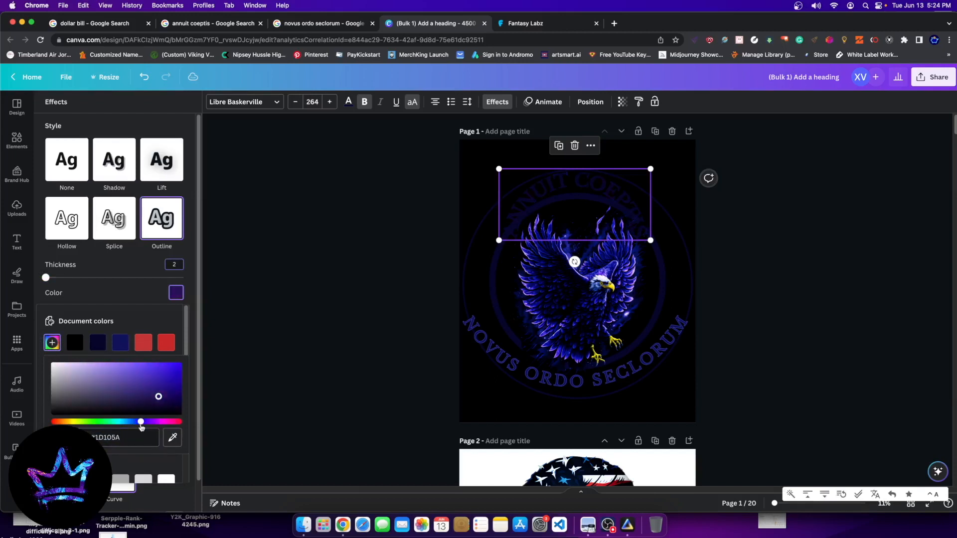
{"action": "left_click_drag", "start_coordinate": [58, 279], "coordinate": [62, 279]}
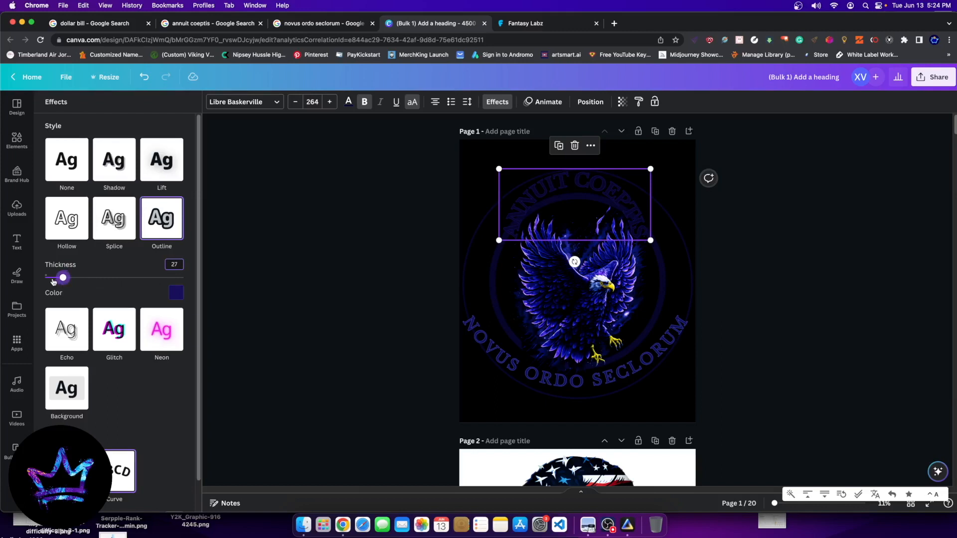
{"action": "left_click", "coordinate": [176, 292]}
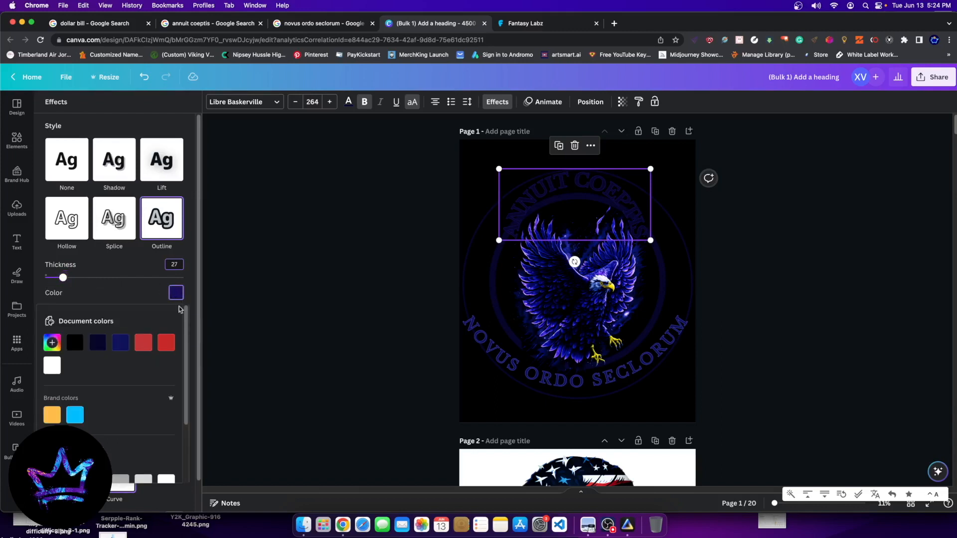
{"action": "left_click", "coordinate": [53, 343]}
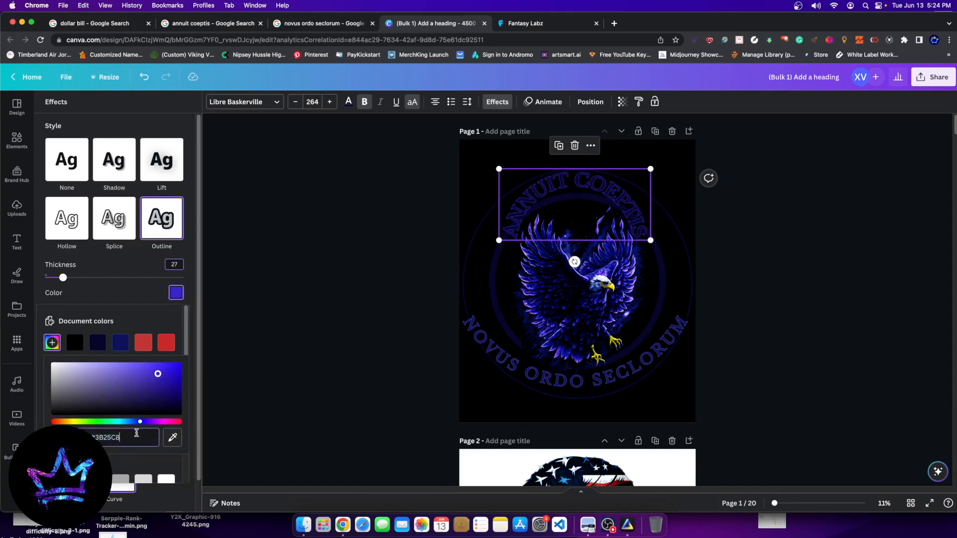
- Copy the "ANNUIT COEPTIS" outline color #3B25C8 and apply it to the outline of the "NOVUS ORDO SECLORUM" motto
{"action": "double_click", "coordinate": [106, 437]}
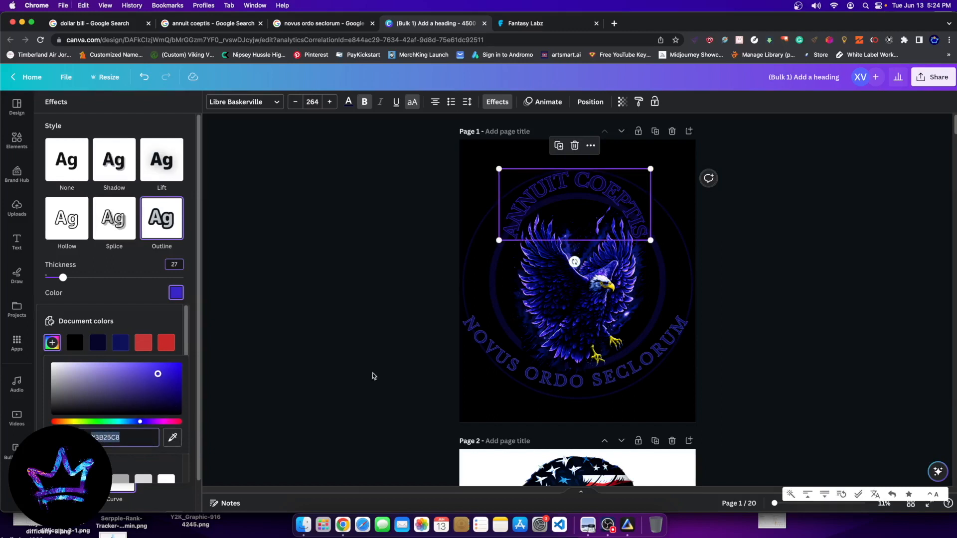
{"action": "left_click", "coordinate": [643, 349]}
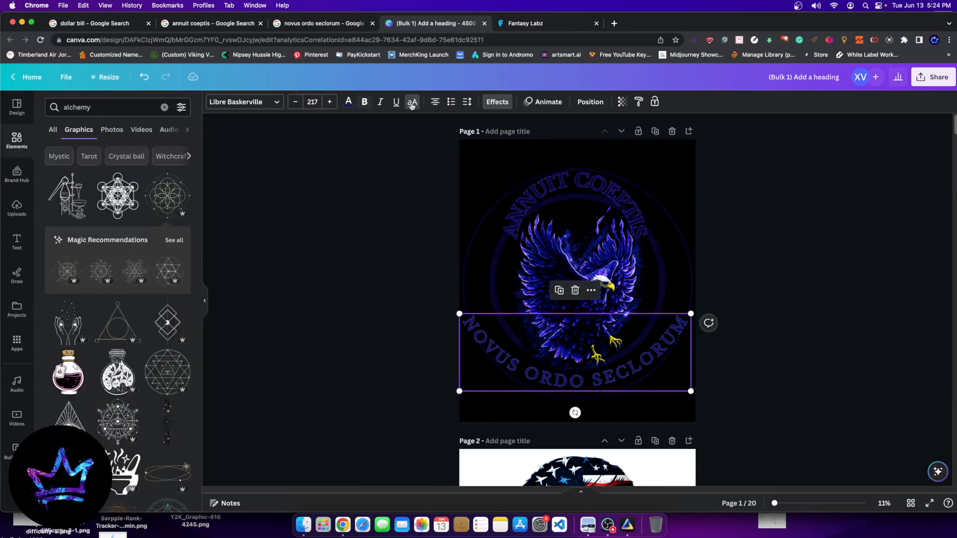
{"action": "left_click", "coordinate": [499, 102]}
{"action": "left_click", "coordinate": [177, 293]}
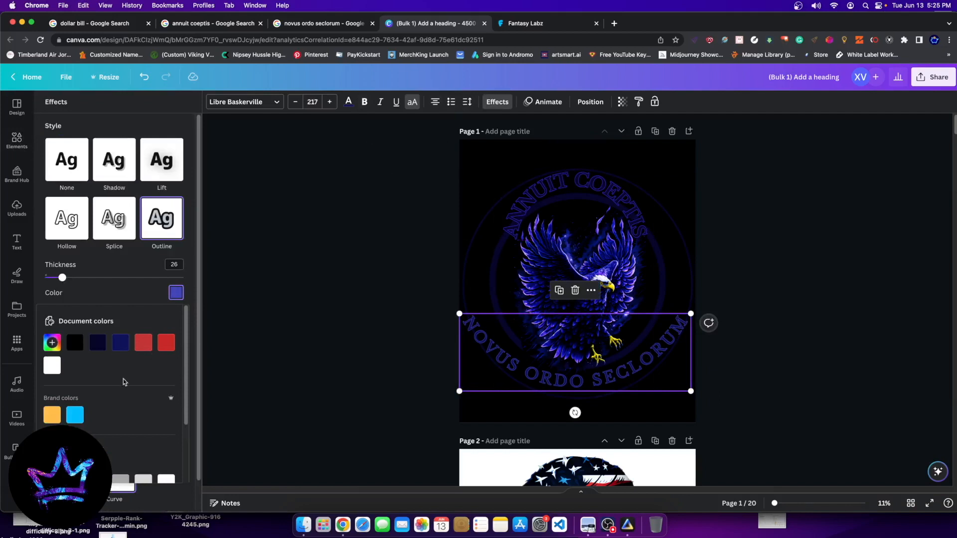
{"action": "left_click", "coordinate": [52, 343]}
{"action": "key", "text": "super+v"}
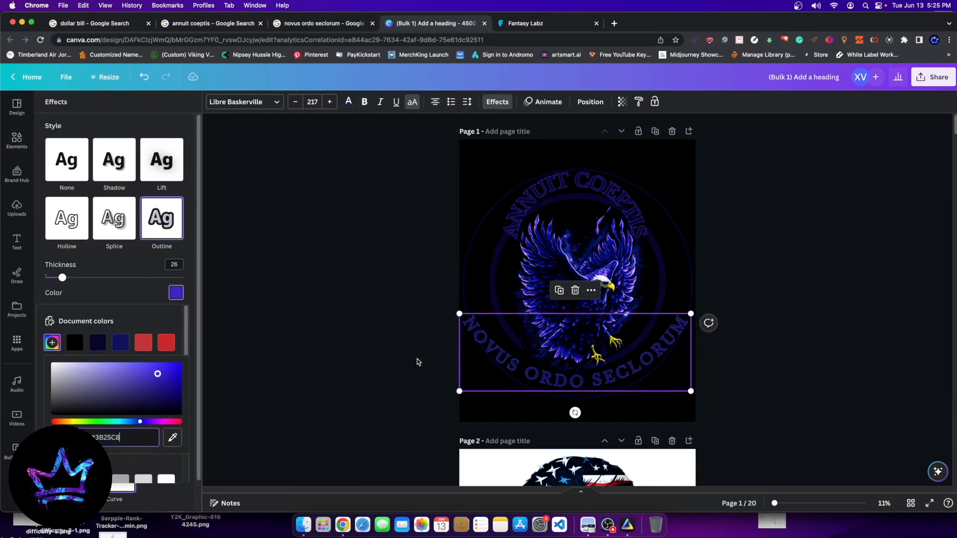
{"action": "left_click", "coordinate": [812, 284]}
{"action": "left_click", "coordinate": [566, 345]}
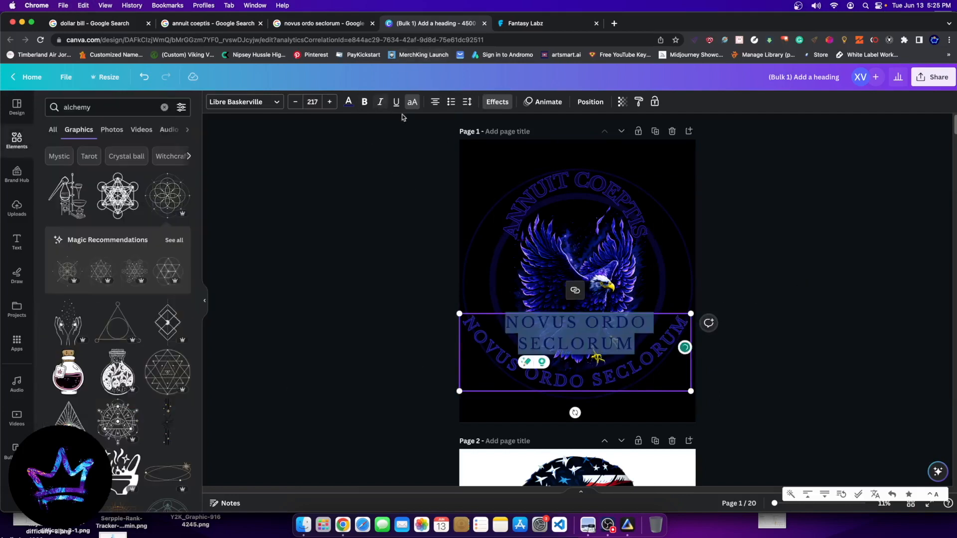
{"action": "key", "text": "BackSpace"}
- Set the outline thickness of the "ANNUIT COEPTIS" heading to 28
{"action": "left_click", "coordinate": [573, 202]}
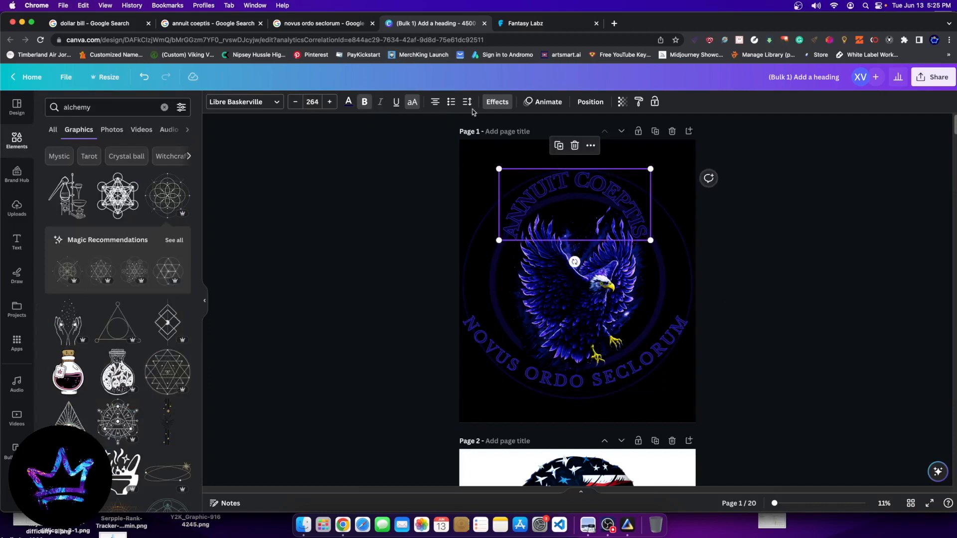
{"action": "left_click", "coordinate": [468, 101]}
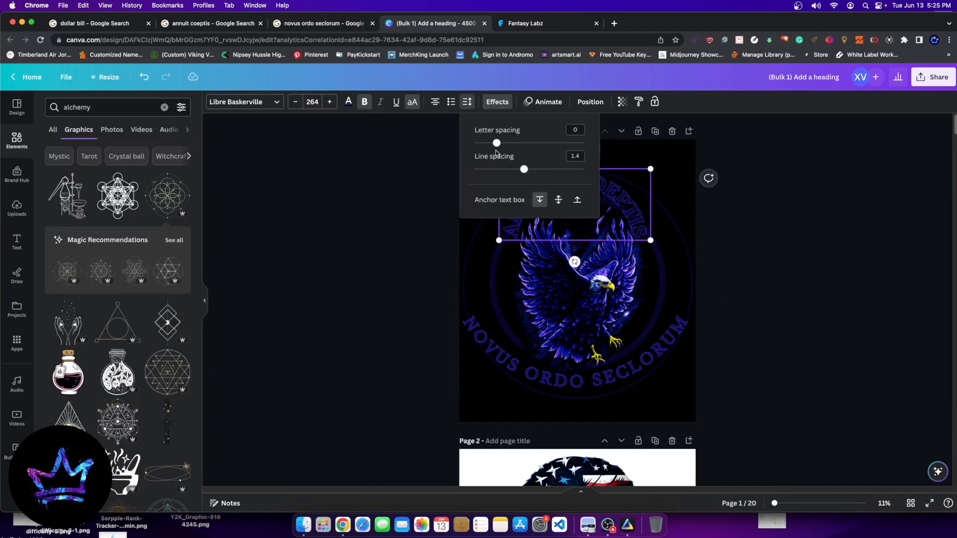
{"action": "left_click", "coordinate": [498, 102]}
{"action": "mouse_move", "coordinate": [63, 280]}
{"action": "left_mouse_down"}
{"action": "mouse_move", "coordinate": [86, 279]}
{"action": "mouse_move", "coordinate": [62, 282]}
{"action": "left_mouse_up"}
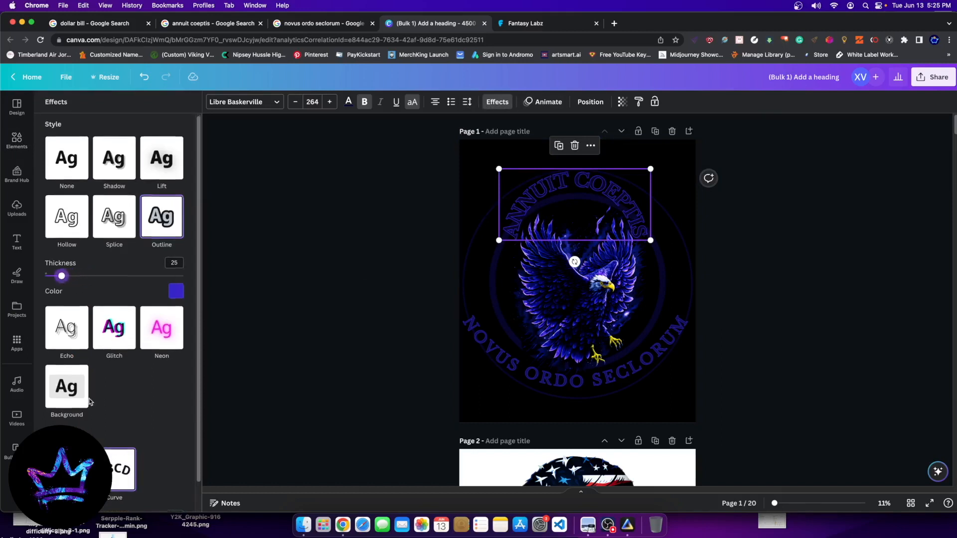
{"action": "scroll", "coordinate": [75, 344], "scroll_direction": "down", "scroll_amount": 1}
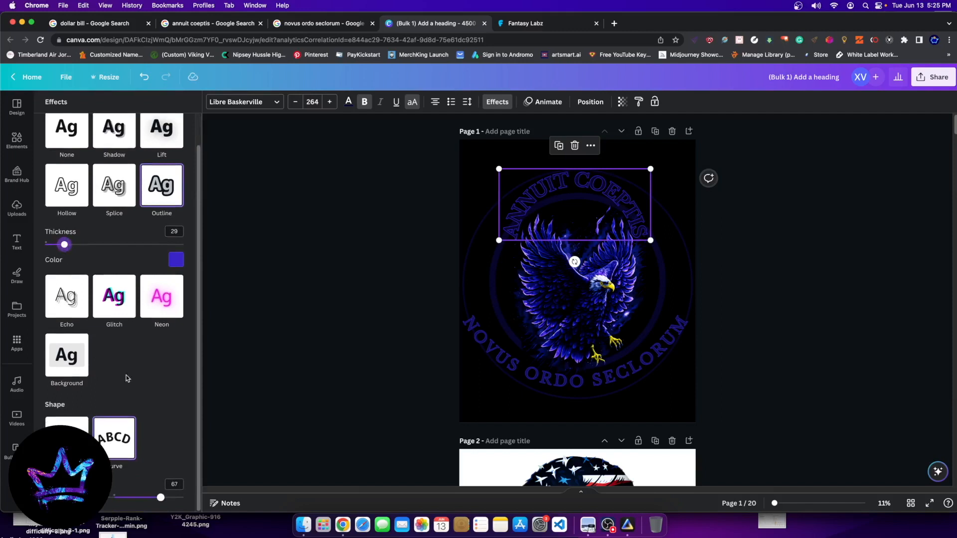
{"action": "left_click", "coordinate": [68, 245]}
{"action": "left_click_drag", "start_coordinate": [66, 248], "coordinate": [65, 247]}
- Flatten the "ANNUIT COEPTIS" curve to 47 and center the heading between the rings above the eagle
{"action": "left_click_drag", "start_coordinate": [161, 498], "coordinate": [146, 498]}
{"action": "left_click_drag", "start_coordinate": [594, 211], "coordinate": [594, 199]}
{"action": "left_click_drag", "start_coordinate": [771, 507], "coordinate": [808, 504]}
{"action": "scroll", "coordinate": [599, 231], "scroll_direction": "up", "scroll_amount": 5}
{"action": "mouse_move", "coordinate": [600, 230]}
{"action": "left_mouse_down"}
{"action": "mouse_move", "coordinate": [608, 211]}
{"action": "mouse_move", "coordinate": [609, 219]}
{"action": "left_mouse_up"}
{"action": "scroll", "coordinate": [763, 411], "scroll_direction": "down", "scroll_amount": 10}
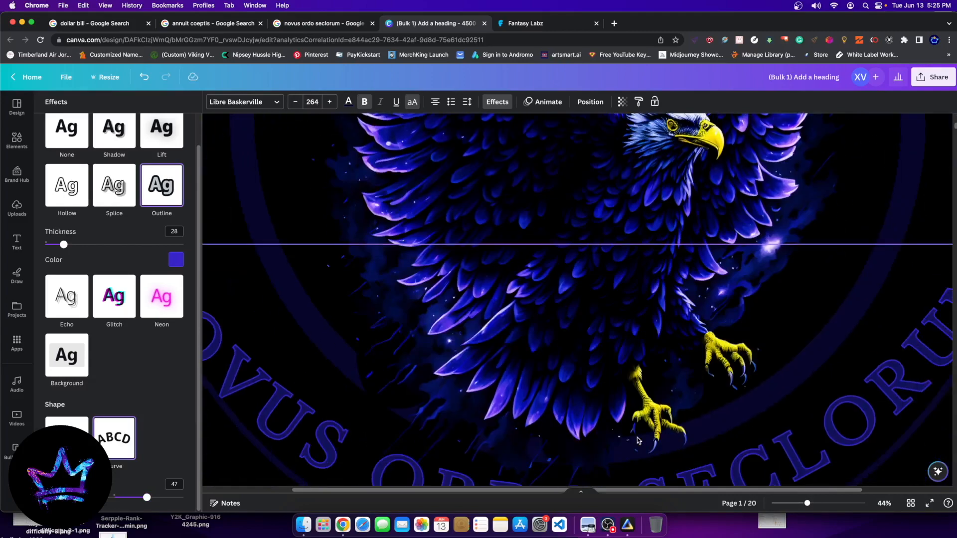
{"action": "left_click_drag", "start_coordinate": [807, 504], "coordinate": [774, 503]}
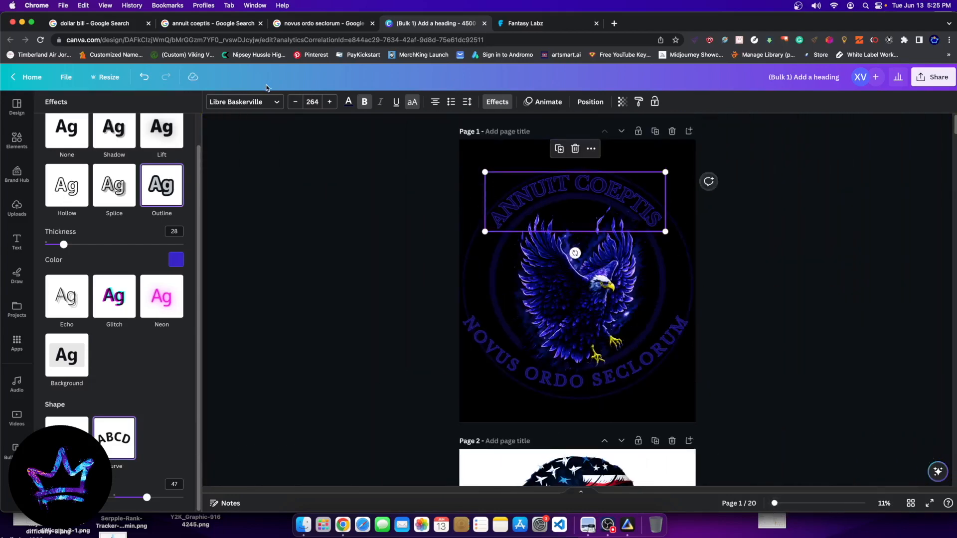
- Set the "NOVUS ORDO SECLORUM" motto's letter spacing to 39 and its curve to -39
{"action": "left_click", "coordinate": [563, 384]}
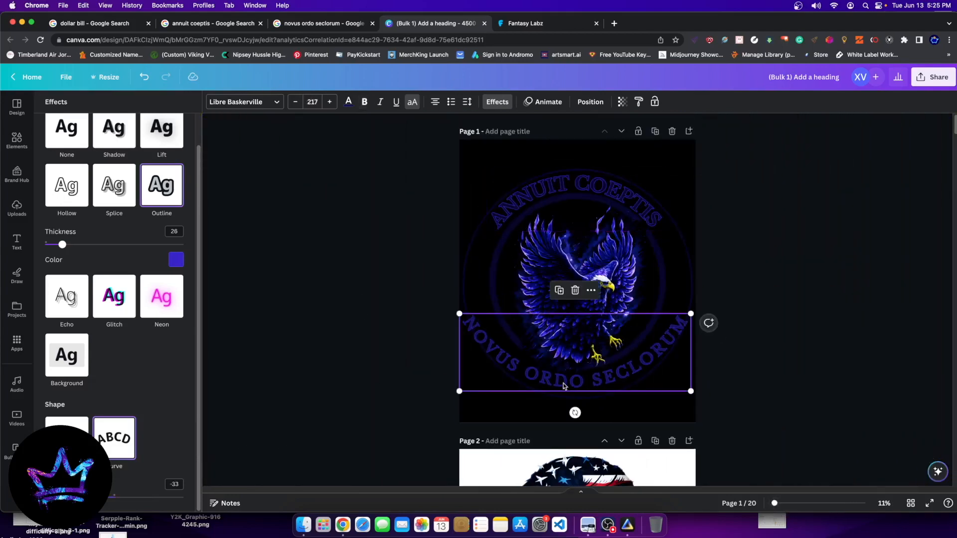
{"action": "left_click_drag", "start_coordinate": [91, 497], "coordinate": [85, 497]}
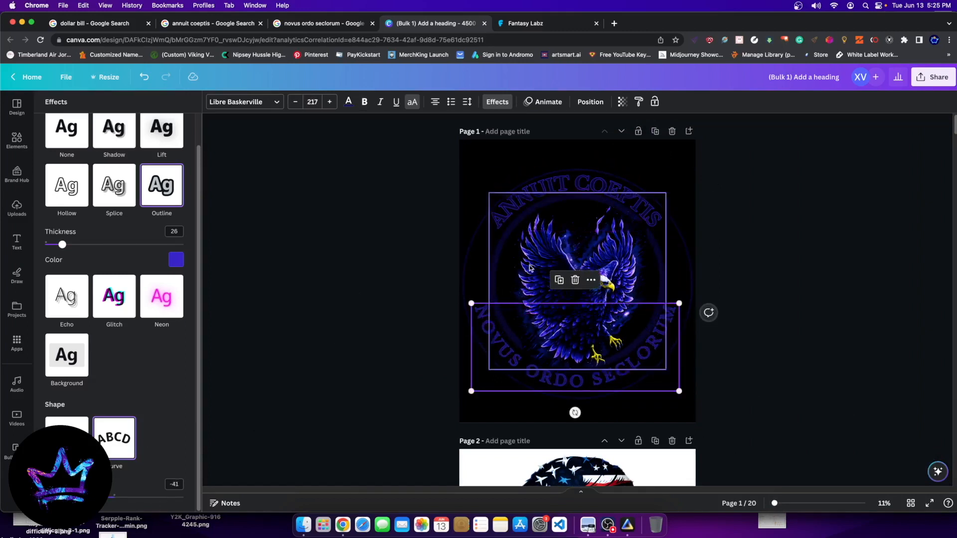
{"action": "left_click", "coordinate": [546, 190]}
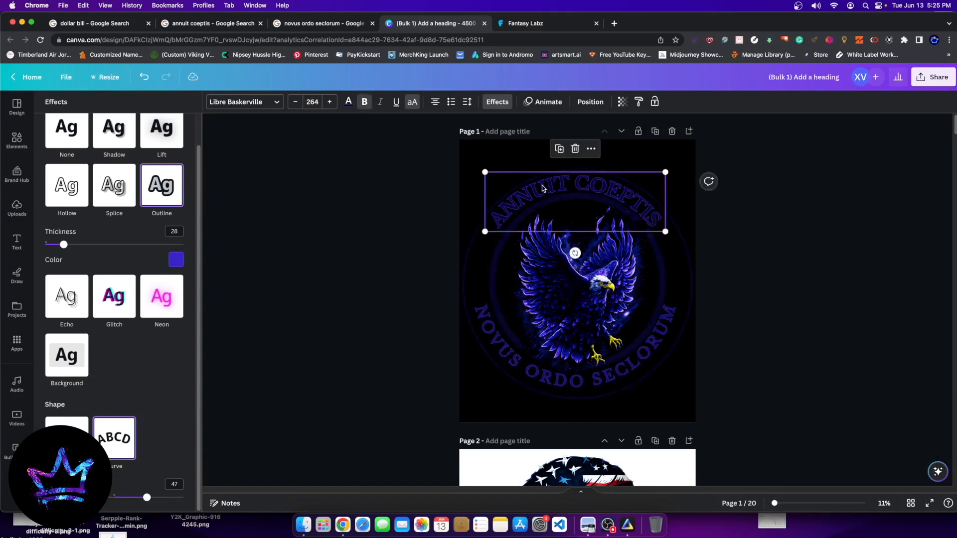
{"action": "left_click", "coordinate": [501, 340]}
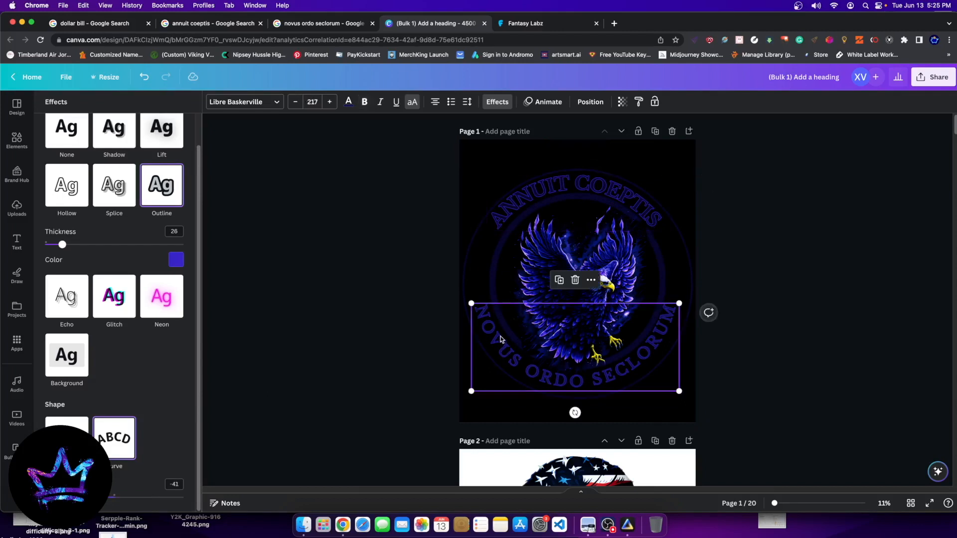
{"action": "left_click", "coordinate": [467, 102]}
{"action": "left_click_drag", "start_coordinate": [510, 144], "coordinate": [501, 151]}
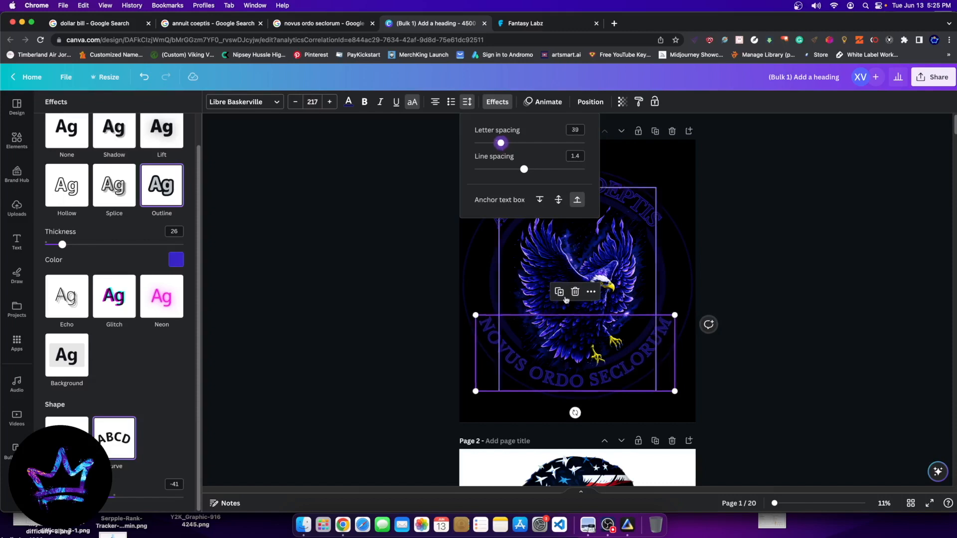
{"action": "left_click_drag", "start_coordinate": [86, 498], "coordinate": [87, 497]}
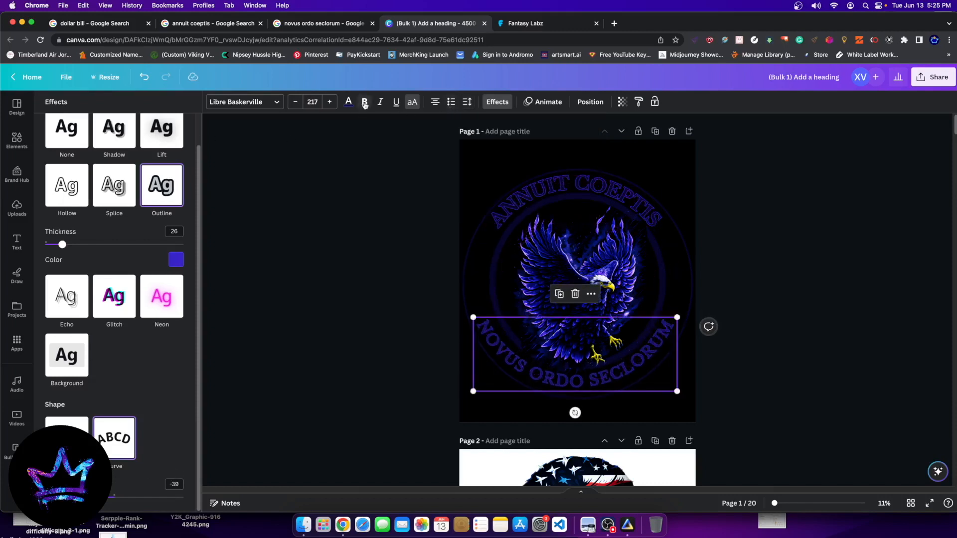
- Enlarge the "NOVUS ORDO SECLORUM" motto to size 256, set its curve to -47 and move it slightly down between the rings
{"action": "left_click", "coordinate": [329, 103]}
{"action": "left_click_drag", "start_coordinate": [329, 103], "coordinate": [329, 103]}
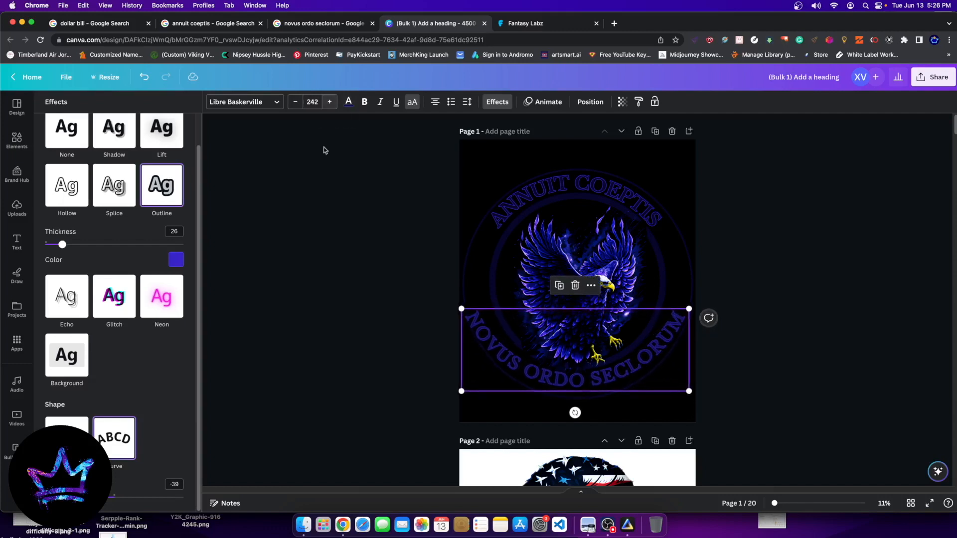
{"action": "left_click_drag", "start_coordinate": [87, 498], "coordinate": [82, 497]}
{"action": "left_click_drag", "start_coordinate": [330, 102], "coordinate": [330, 102]}
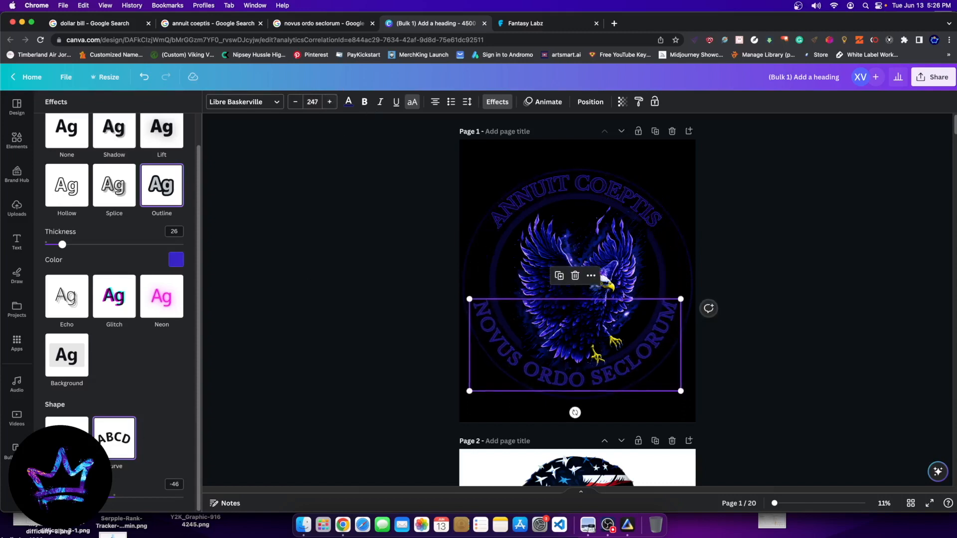
{"action": "left_click_drag", "start_coordinate": [82, 497], "coordinate": [82, 498]}
{"action": "left_click_drag", "start_coordinate": [327, 102], "coordinate": [327, 102]}
{"action": "left_click_drag", "start_coordinate": [556, 388], "coordinate": [556, 389]}
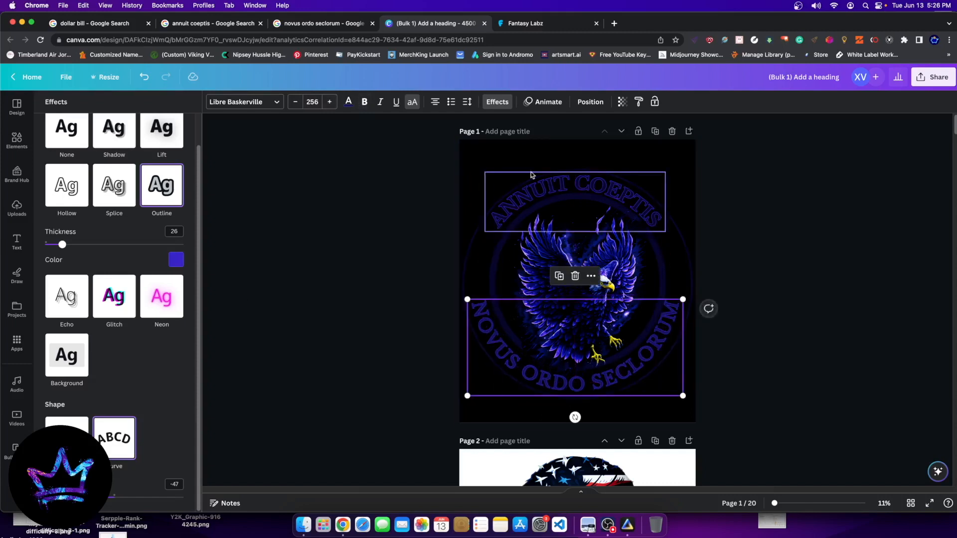
- Nudge the outer ring and center the "NOVUS ORDO SECLORUM" motto horizontally along its lower arc
{"action": "left_click", "coordinate": [832, 340]}
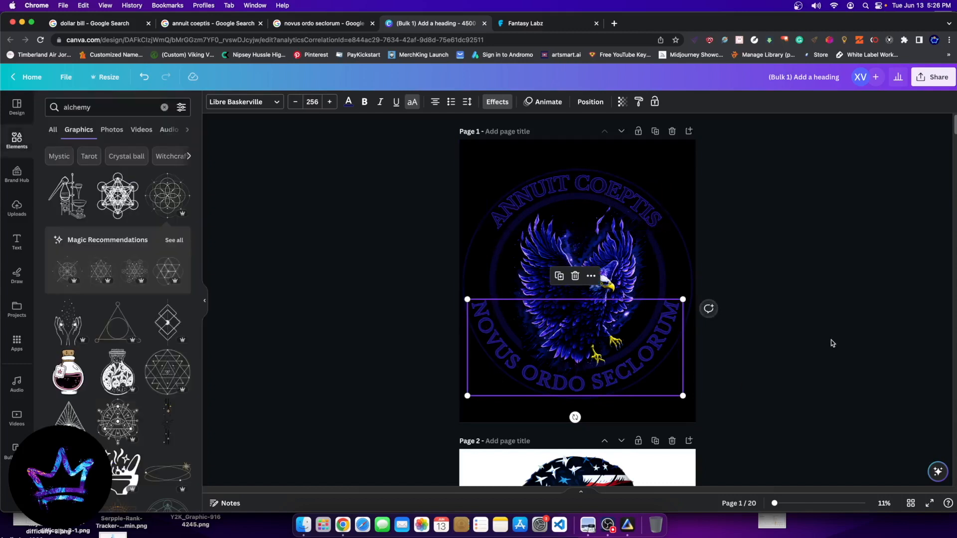
{"action": "left_click", "coordinate": [693, 288]}
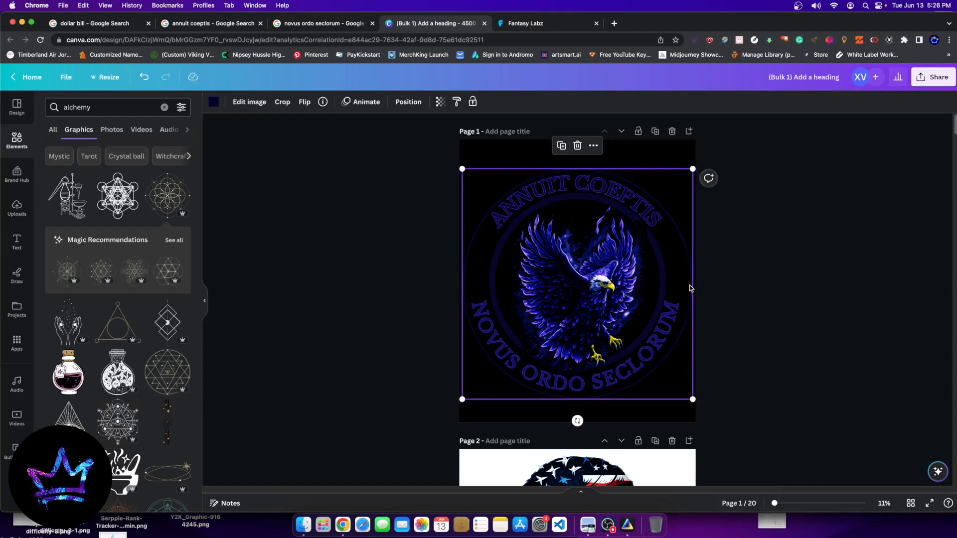
{"action": "left_click_drag", "start_coordinate": [690, 288], "coordinate": [691, 286]}
{"action": "left_click", "coordinate": [610, 384]}
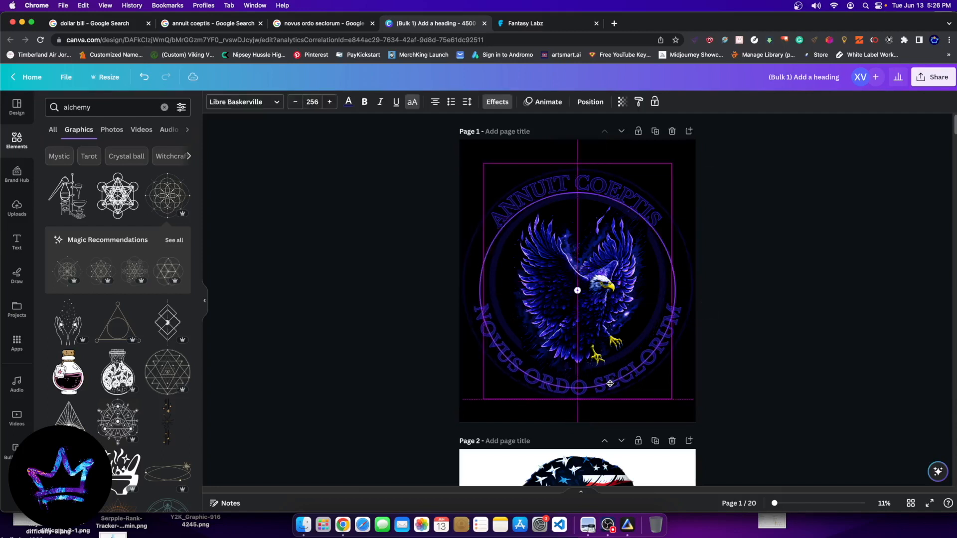
{"action": "left_click", "coordinate": [765, 259]}
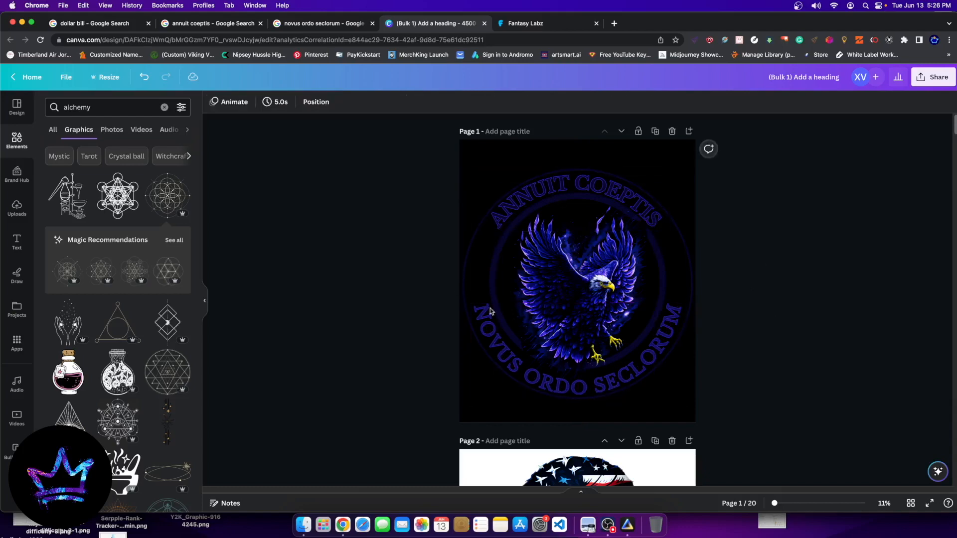
- Add the overlapping-circles sacred geometry graphic, enlarge it to about 3515 px and center it over the eagle inside the inner ring
{"action": "left_click", "coordinate": [167, 195]}
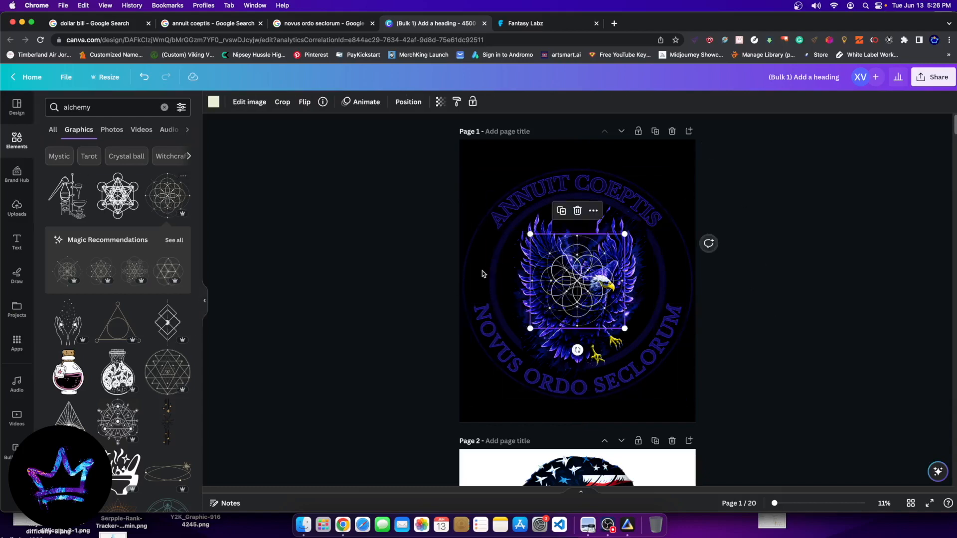
{"action": "left_click_drag", "start_coordinate": [626, 236], "coordinate": [685, 174]}
{"action": "left_click_drag", "start_coordinate": [524, 322], "coordinate": [479, 374]}
{"action": "left_click_drag", "start_coordinate": [568, 301], "coordinate": [580, 299]}
{"action": "left_click_drag", "start_coordinate": [489, 374], "coordinate": [483, 380]}
{"action": "left_click_drag", "start_coordinate": [561, 286], "coordinate": [562, 283]}
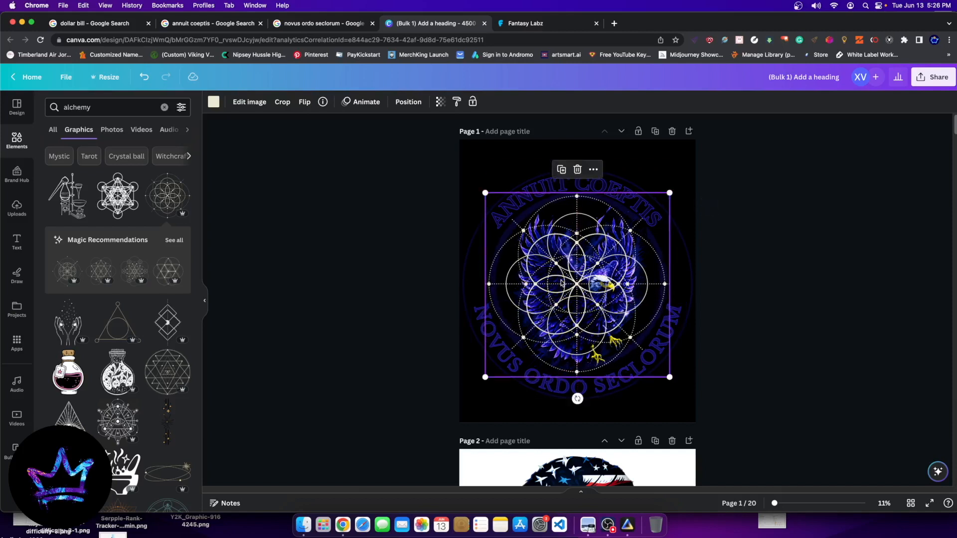
- Send the geometry graphic backward behind the eagle and shift it right to X 535 px
{"action": "left_click", "coordinate": [408, 102]}
{"action": "left_click", "coordinate": [167, 127]}
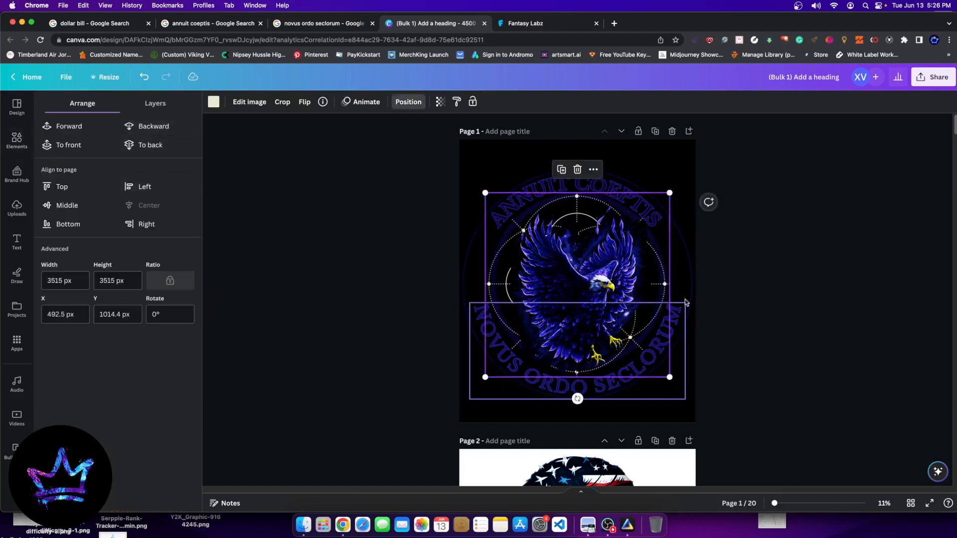
{"action": "left_click_drag", "start_coordinate": [669, 282], "coordinate": [671, 280]}
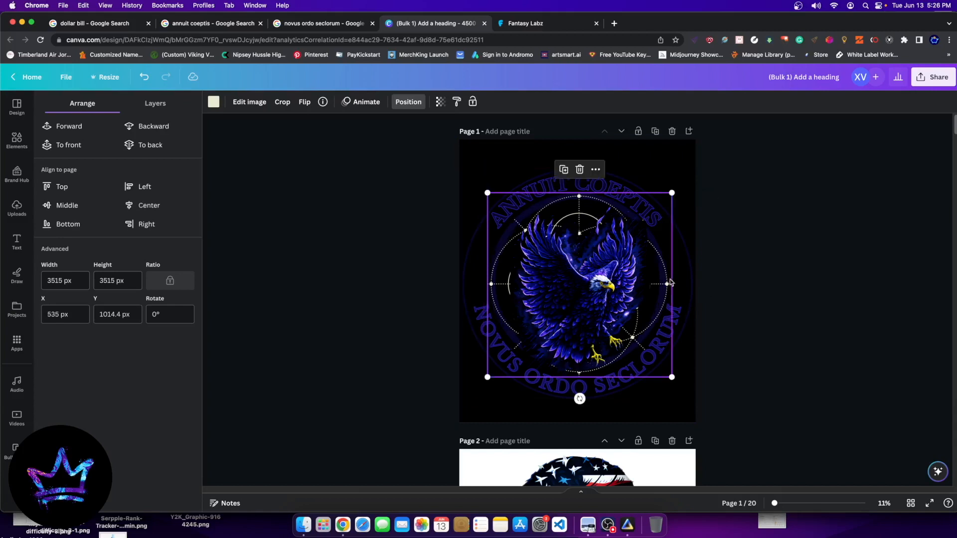
- Lower the geometry graphic's transparency value to 16 and deselect it
{"action": "left_click", "coordinate": [439, 102]}
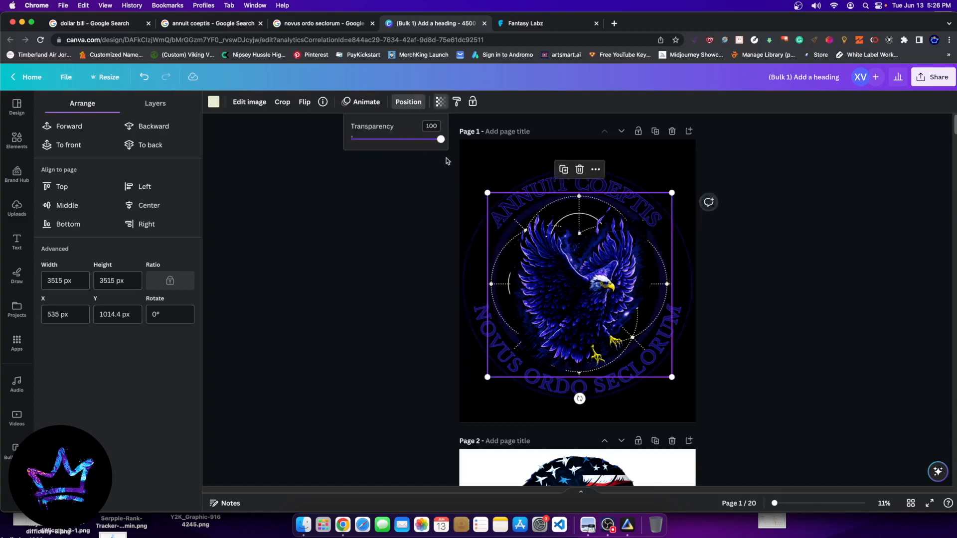
{"action": "left_click_drag", "start_coordinate": [441, 142], "coordinate": [366, 154]}
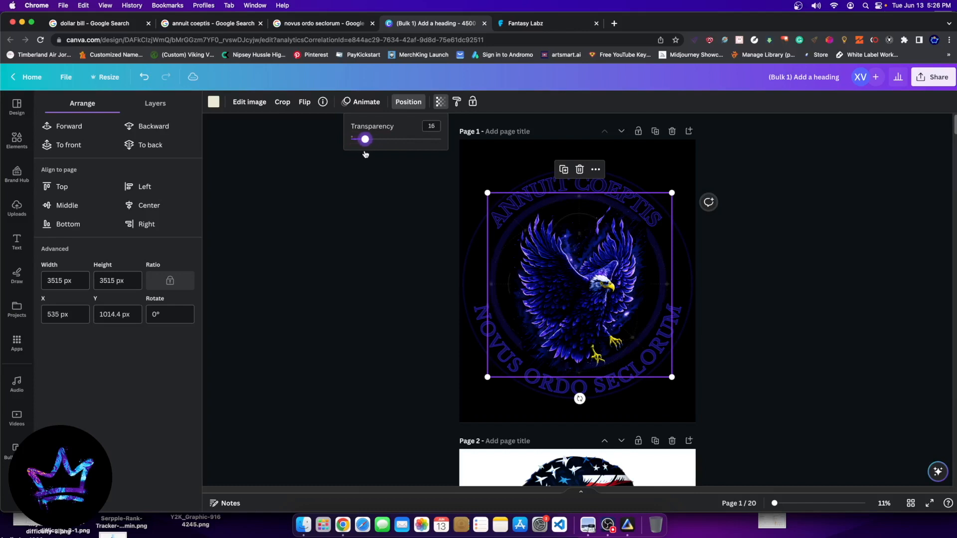
{"action": "left_click", "coordinate": [857, 256]}
{"action": "left_click", "coordinate": [836, 257]}
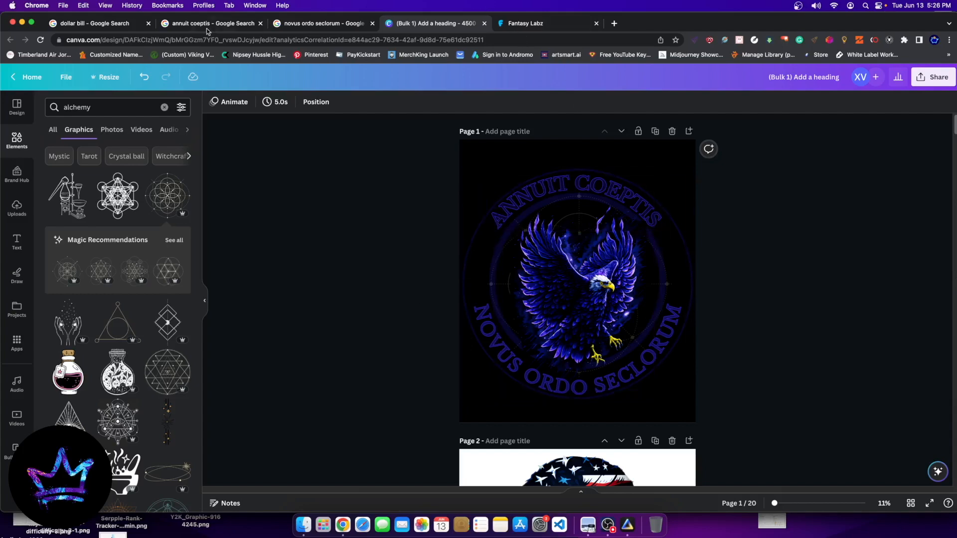
- Switch to the Google searches, look at the dollar bill reference and open the image results for "annuit coeptis"
{"action": "left_click", "coordinate": [116, 25]}
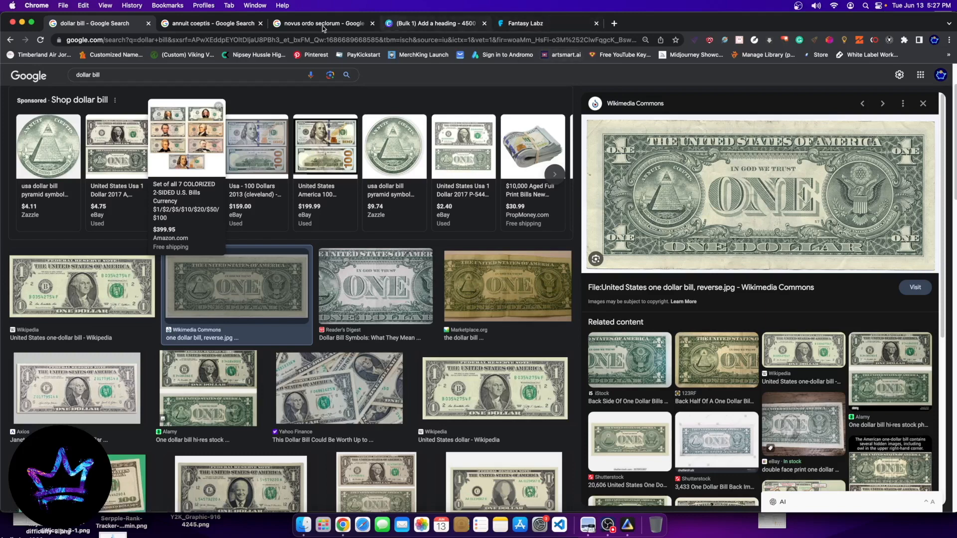
{"action": "left_click", "coordinate": [181, 26]}
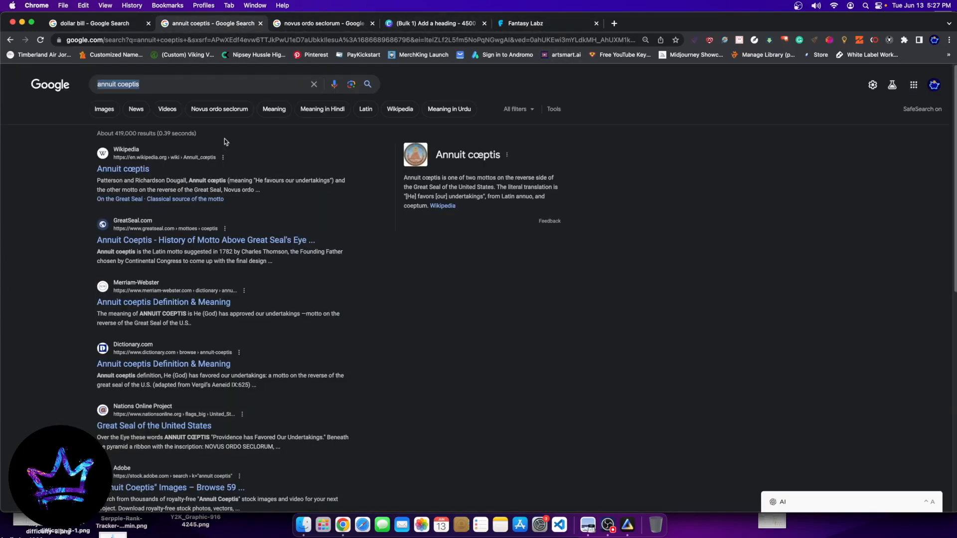
{"action": "left_click", "coordinate": [136, 109]}
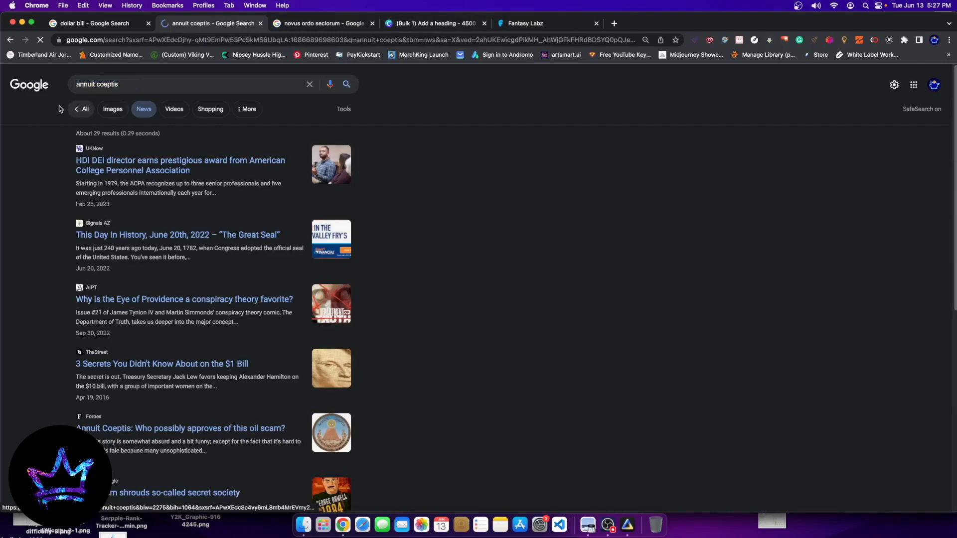
{"action": "left_click", "coordinate": [112, 109]}
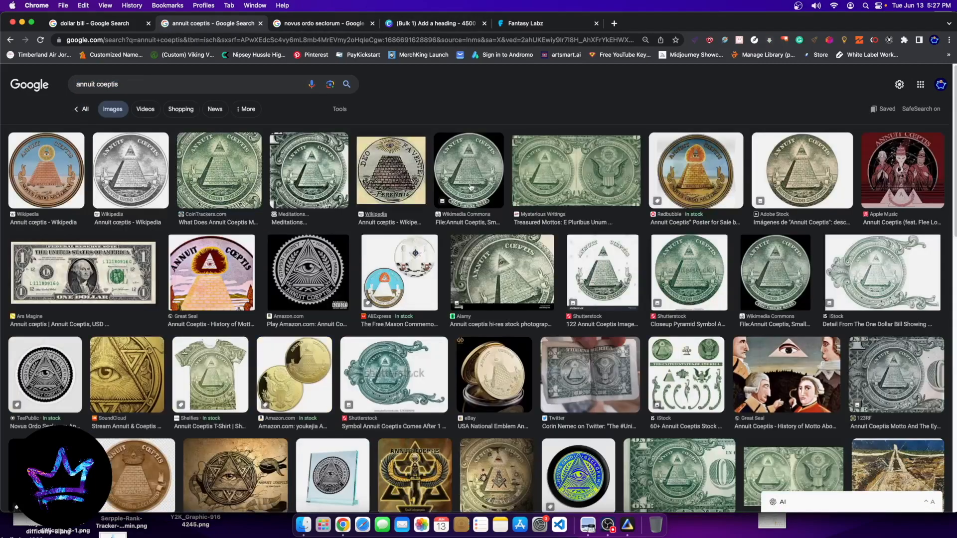
- Examine the Wikimedia Commons dollar-seal image and the "novus ordo seclorum" search results, and switch back to the Canva design
{"action": "left_click", "coordinate": [469, 188]}
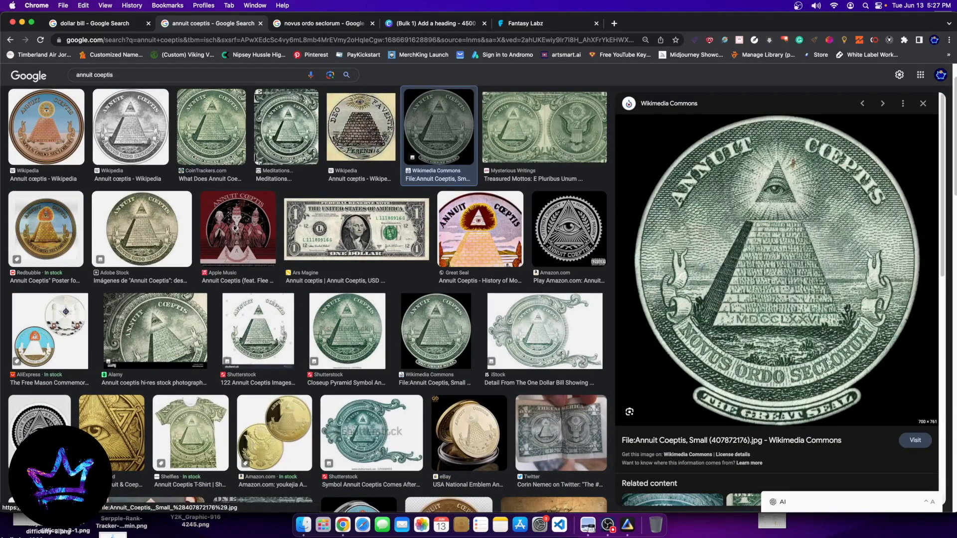
{"action": "left_click", "coordinate": [518, 23]}
{"action": "left_click", "coordinate": [277, 25]}
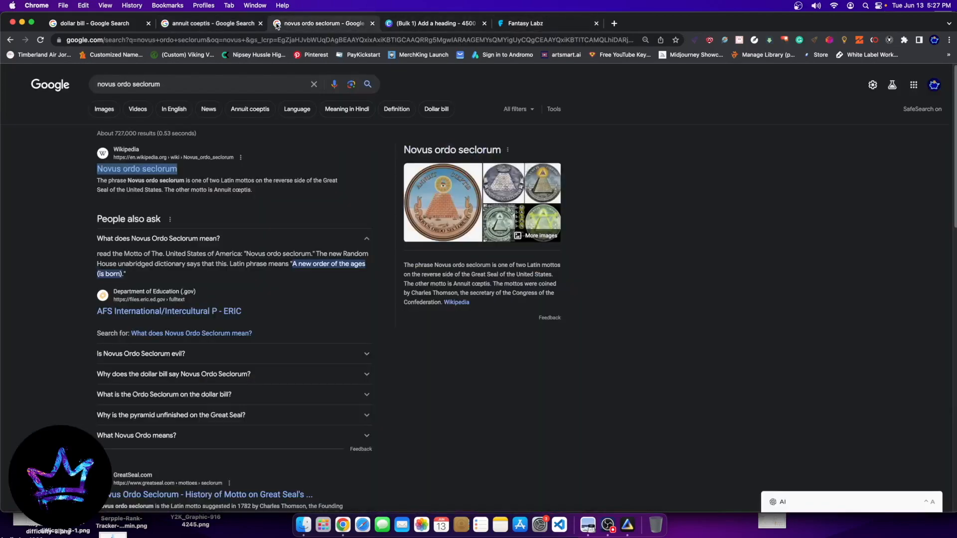
{"action": "left_click", "coordinate": [420, 25]}
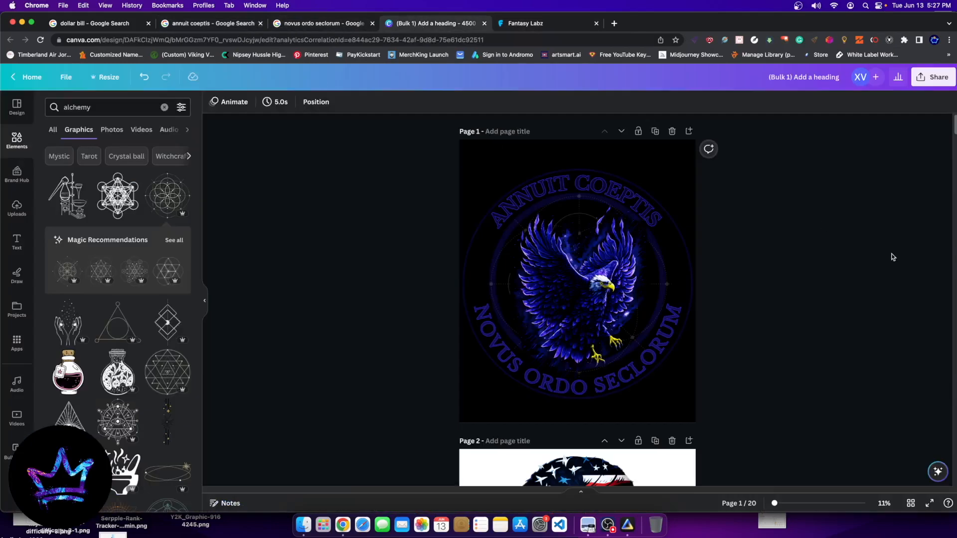
- Nudge the eagle image slightly left and down inside the inner ring and deselect it
{"action": "scroll", "coordinate": [119, 324], "scroll_direction": "down", "scroll_amount": 5}
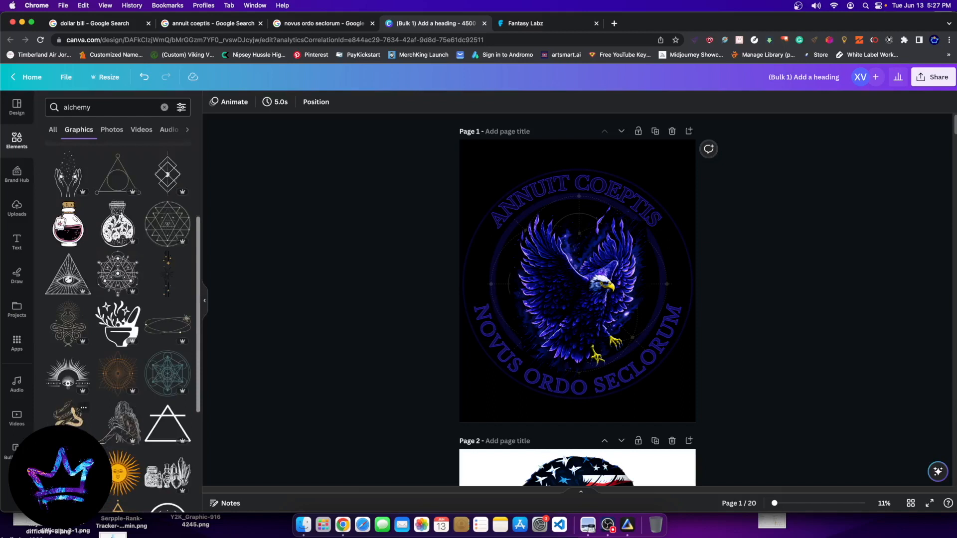
{"action": "left_click", "coordinate": [589, 283]}
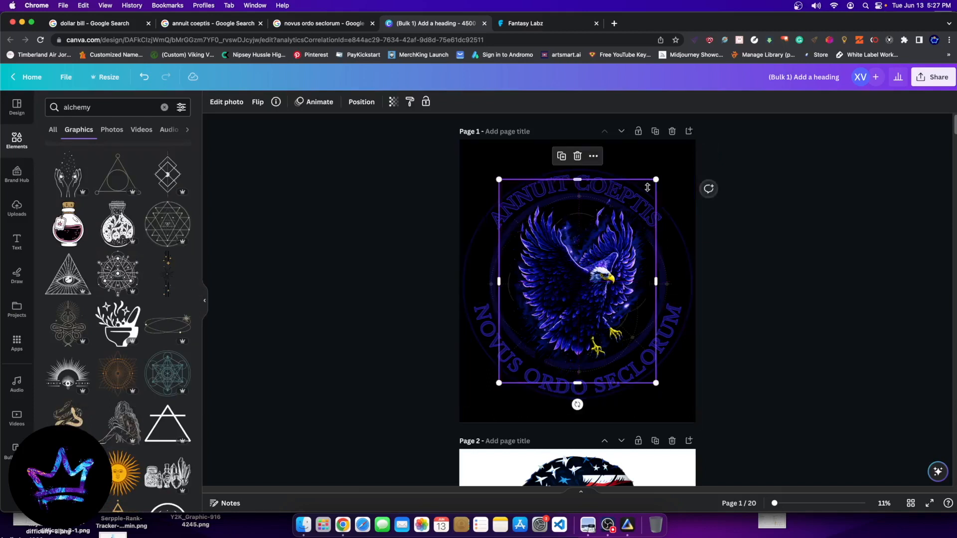
{"action": "left_click_drag", "start_coordinate": [587, 272], "coordinate": [584, 274]}
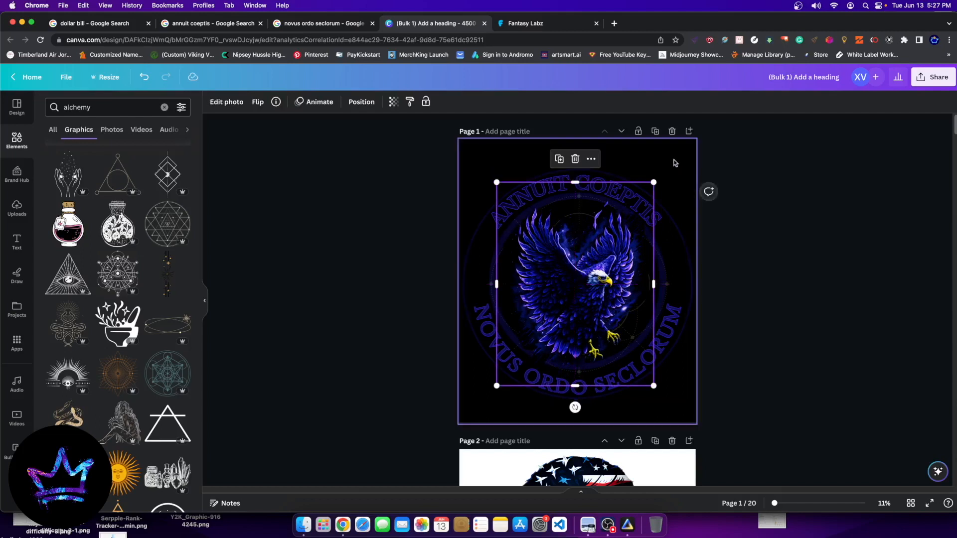
{"action": "left_click", "coordinate": [763, 263]}
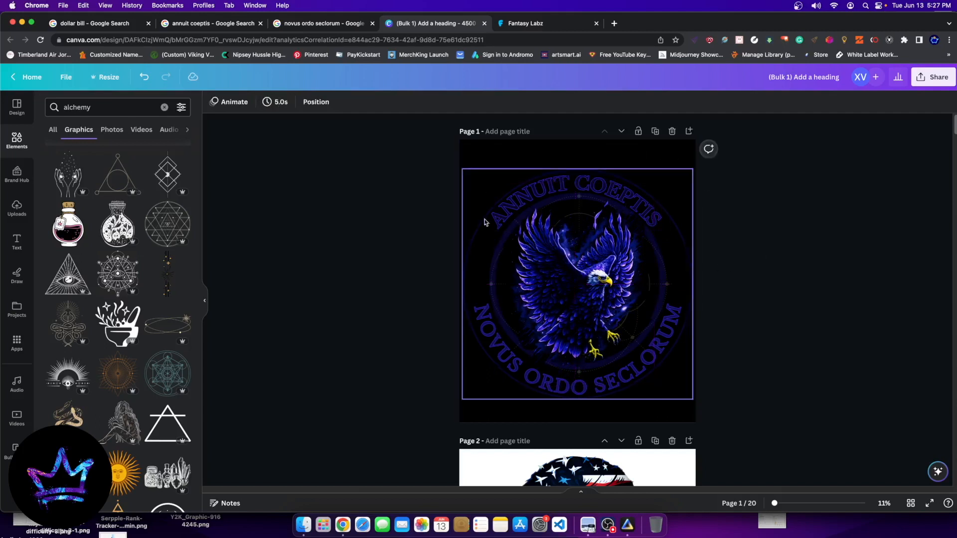
- Set the curve of the NOVUS ORDO SECLORUM text to -44 and move the text up slightly between the rings
{"action": "left_click", "coordinate": [669, 355]}
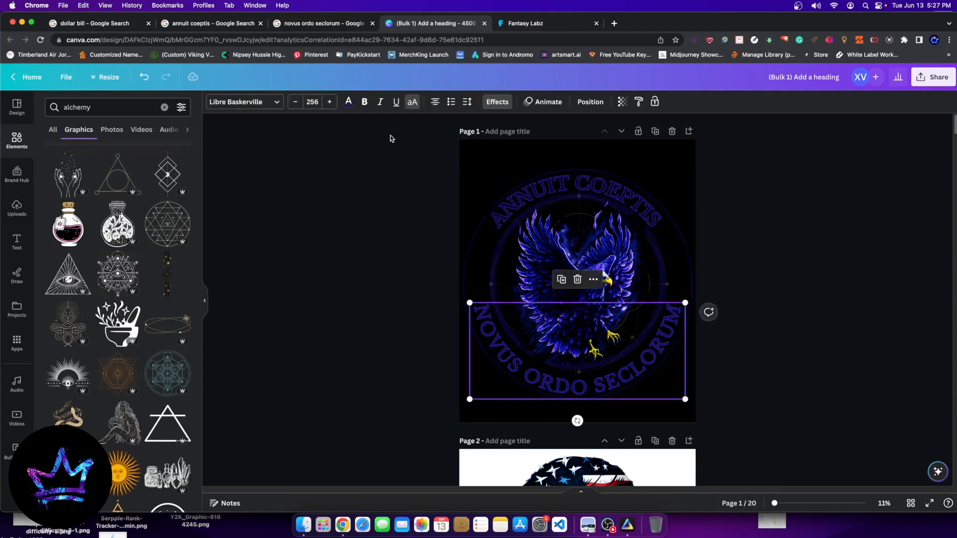
{"action": "left_click", "coordinate": [488, 102]}
{"action": "scroll", "coordinate": [70, 281], "scroll_direction": "down", "scroll_amount": 2}
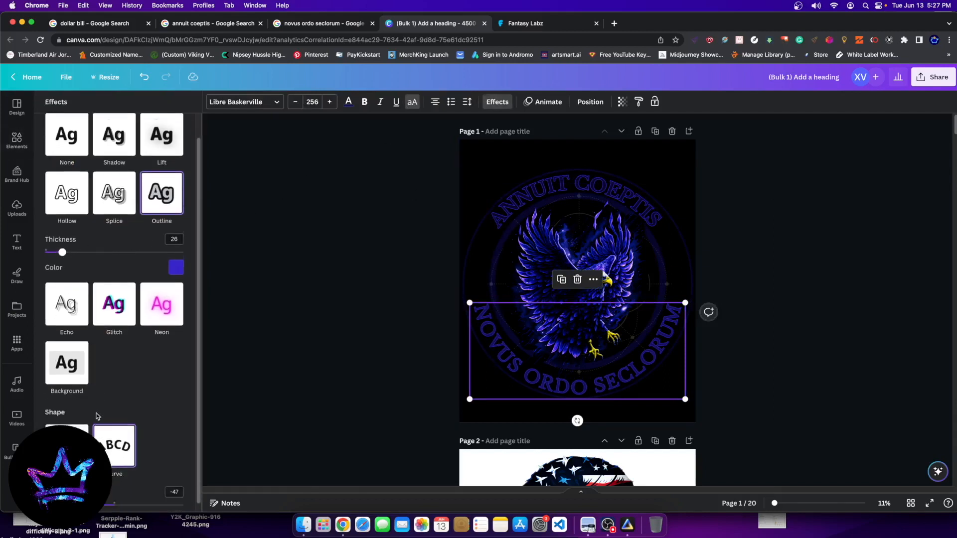
{"action": "left_click_drag", "start_coordinate": [82, 497], "coordinate": [84, 497]}
{"action": "left_click_drag", "start_coordinate": [590, 382], "coordinate": [591, 379]}
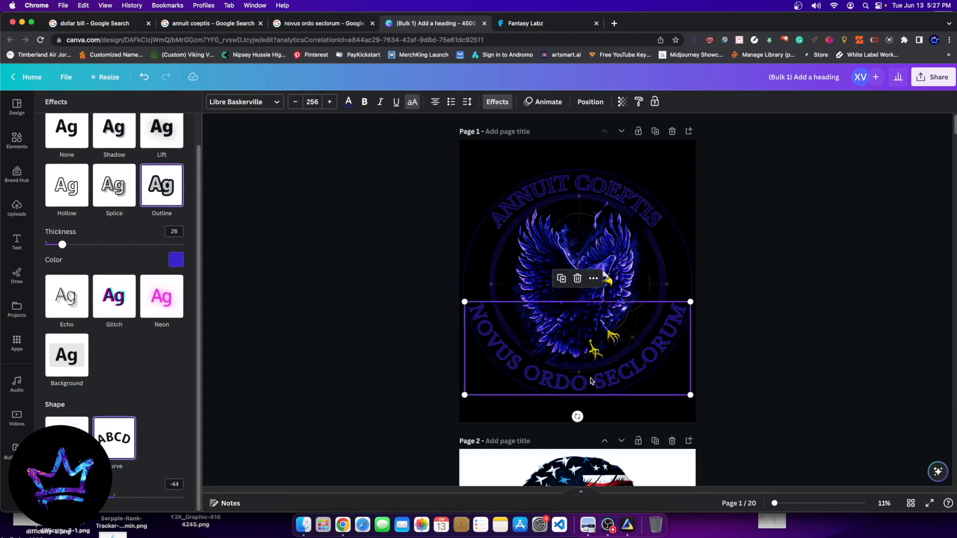
{"action": "left_click", "coordinate": [802, 294]}
{"action": "left_click", "coordinate": [751, 189]}
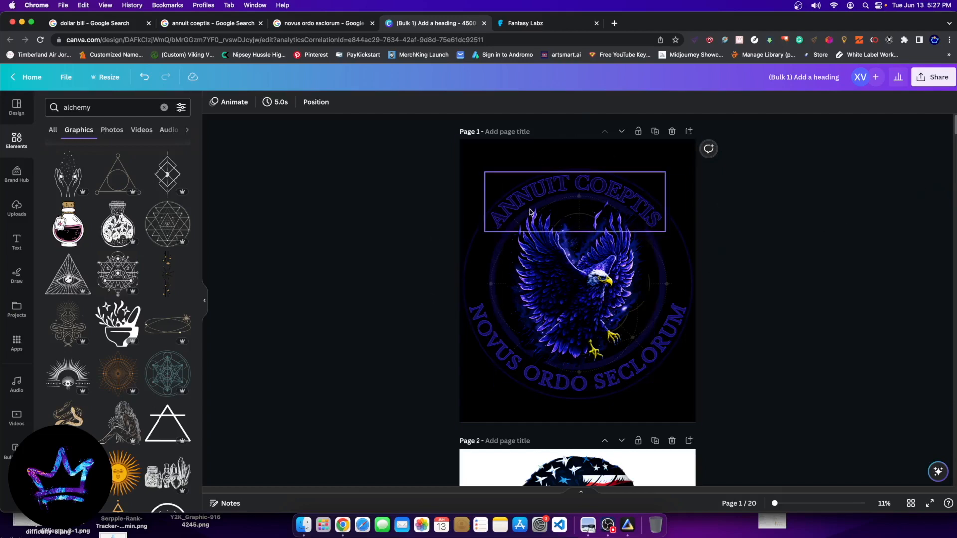
- Review the other shirt designs down to page 6 and return to the eagle design on page 1
{"action": "scroll", "coordinate": [424, 241], "scroll_direction": "down", "scroll_amount": 15}
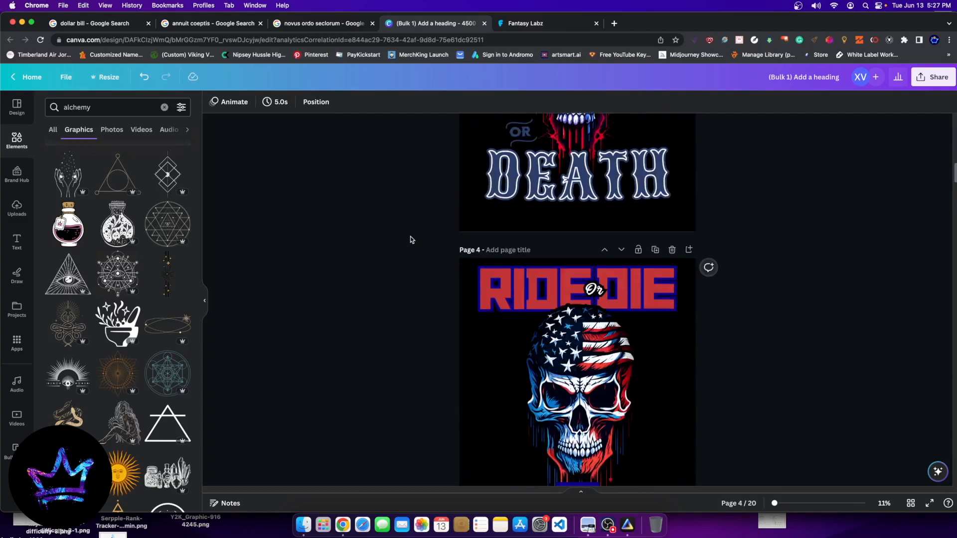
{"action": "scroll", "coordinate": [733, 331], "scroll_direction": "down", "scroll_amount": 20}
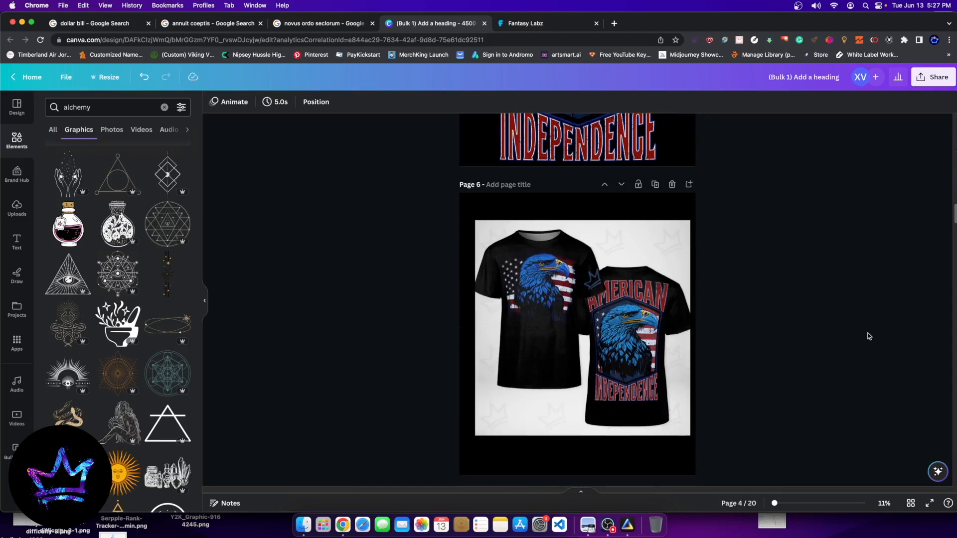
{"action": "scroll", "coordinate": [715, 305], "scroll_direction": "up", "scroll_amount": 6}
{"action": "scroll", "coordinate": [797, 299], "scroll_direction": "down", "scroll_amount": 3}
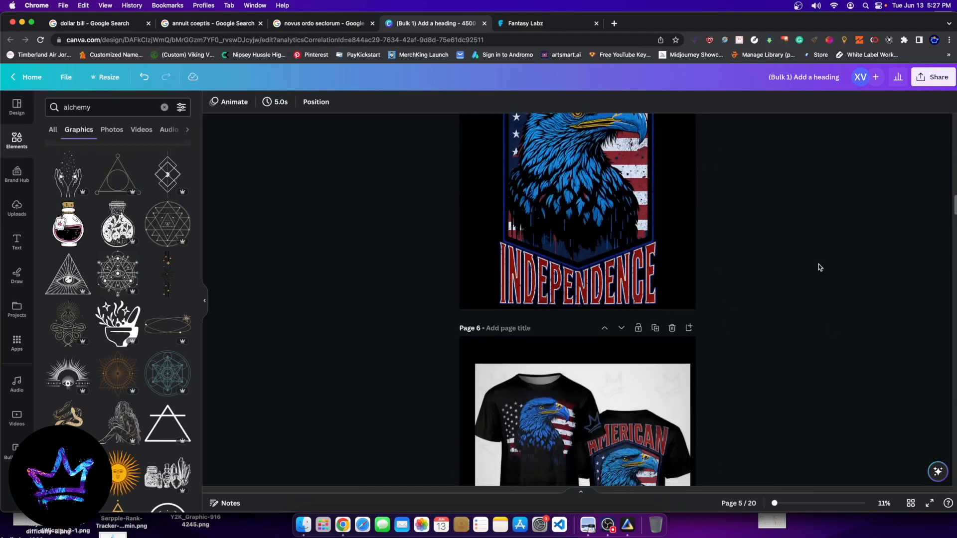
{"action": "scroll", "coordinate": [818, 267], "scroll_direction": "up", "scroll_amount": 20}
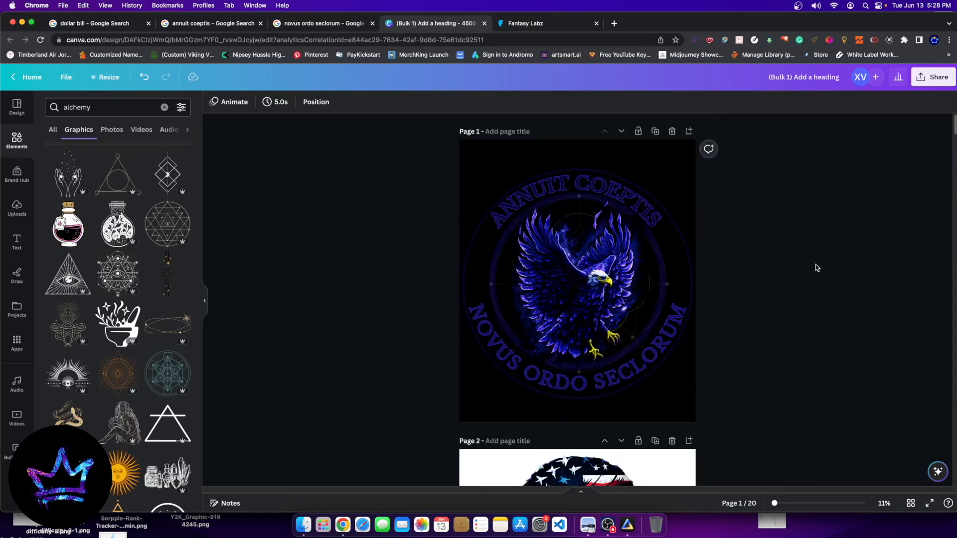
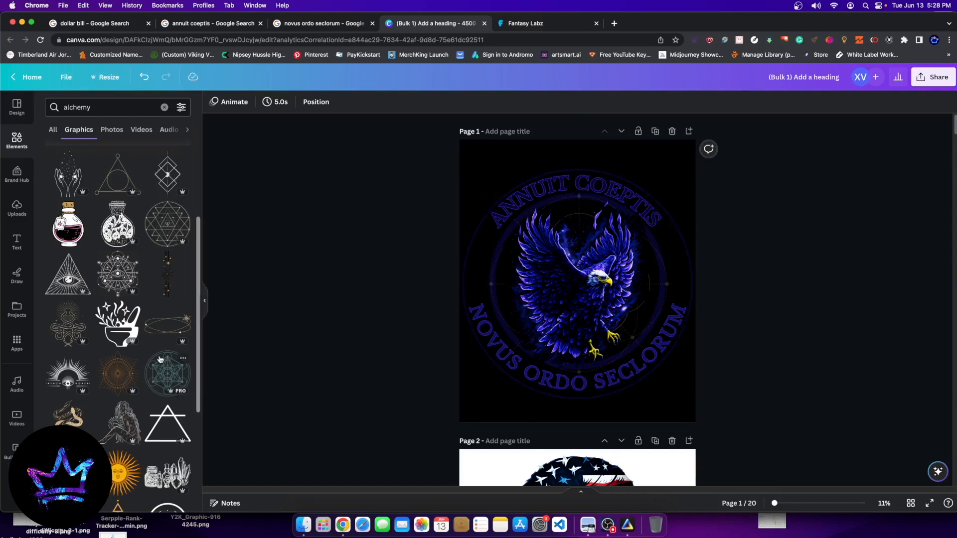
- Try the orange sun-face graphic on the eagle design and remove it
{"action": "left_click", "coordinate": [114, 107]}
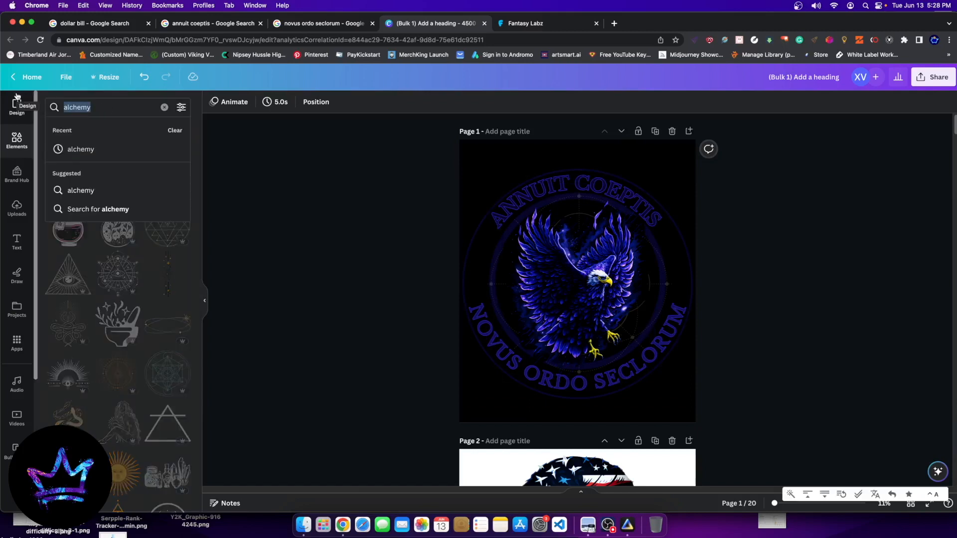
{"action": "left_click", "coordinate": [353, 293]}
{"action": "left_click", "coordinate": [113, 479]}
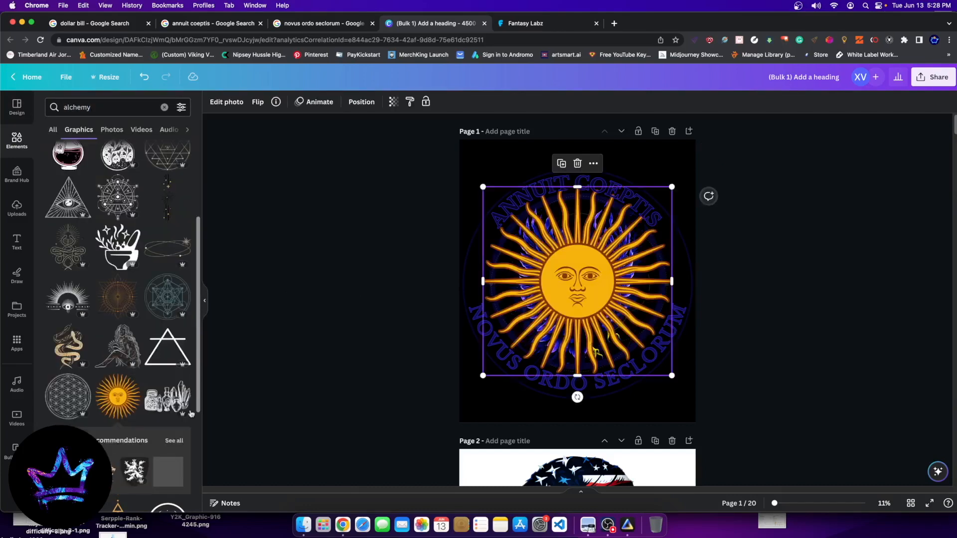
{"action": "key", "text": "Delete"}
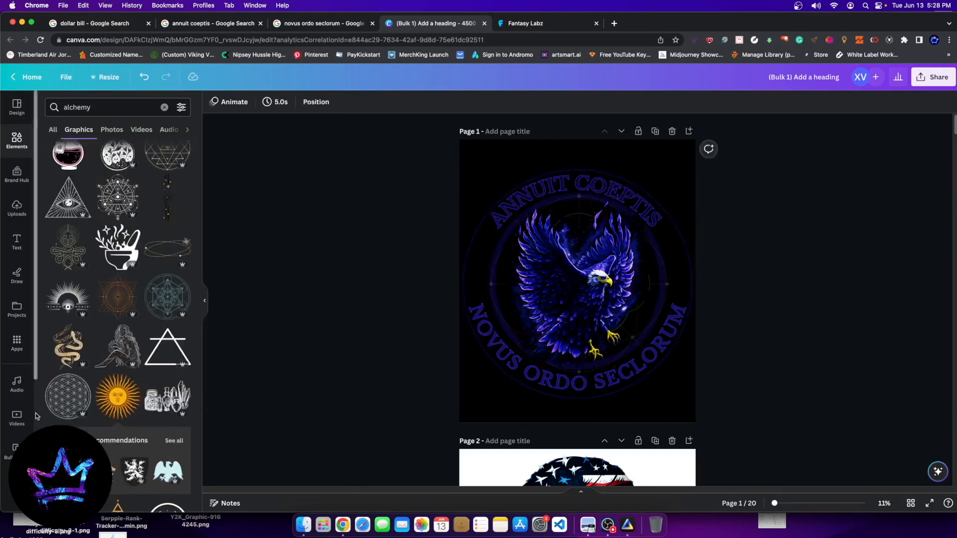
- Browse further through the alchemy graphics for another element that suits the eagle design
{"action": "scroll", "coordinate": [73, 316], "scroll_direction": "down", "scroll_amount": 4}
{"action": "scroll", "coordinate": [118, 324], "scroll_direction": "down", "scroll_amount": 5}
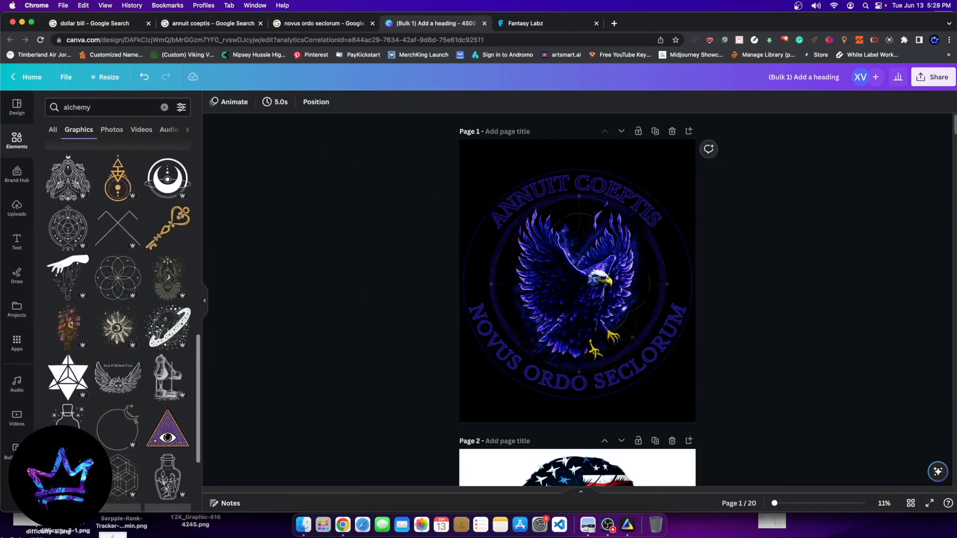
{"action": "scroll", "coordinate": [119, 324], "scroll_direction": "down", "scroll_amount": 4}
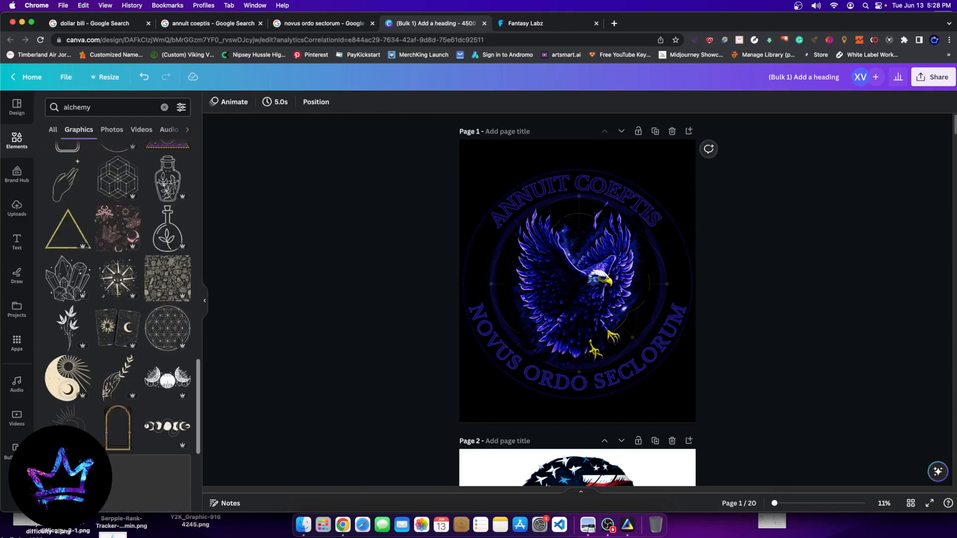
{"action": "scroll", "coordinate": [120, 379], "scroll_direction": "down", "scroll_amount": 10}
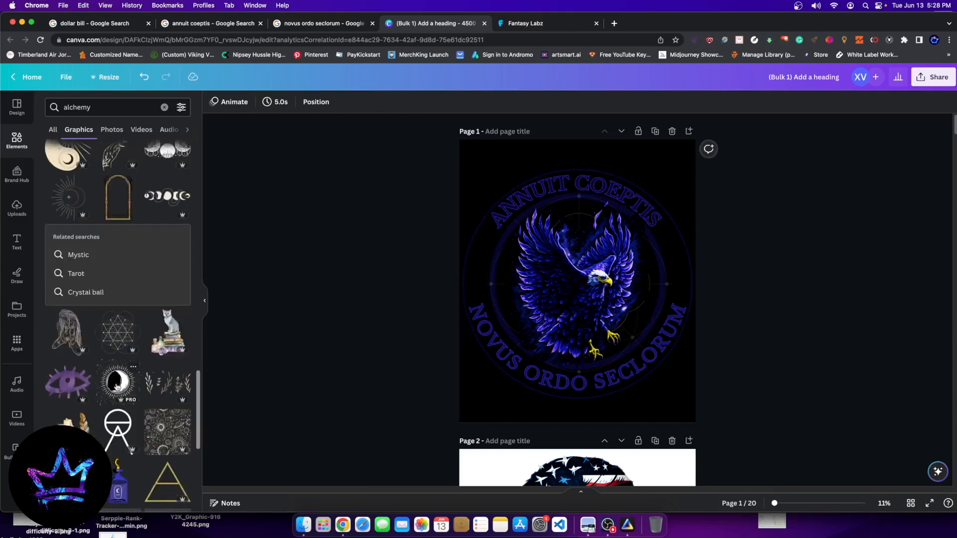
{"action": "scroll", "coordinate": [116, 424], "scroll_direction": "up", "scroll_amount": 4}
{"action": "scroll", "coordinate": [116, 423], "scroll_direction": "up", "scroll_amount": 7}
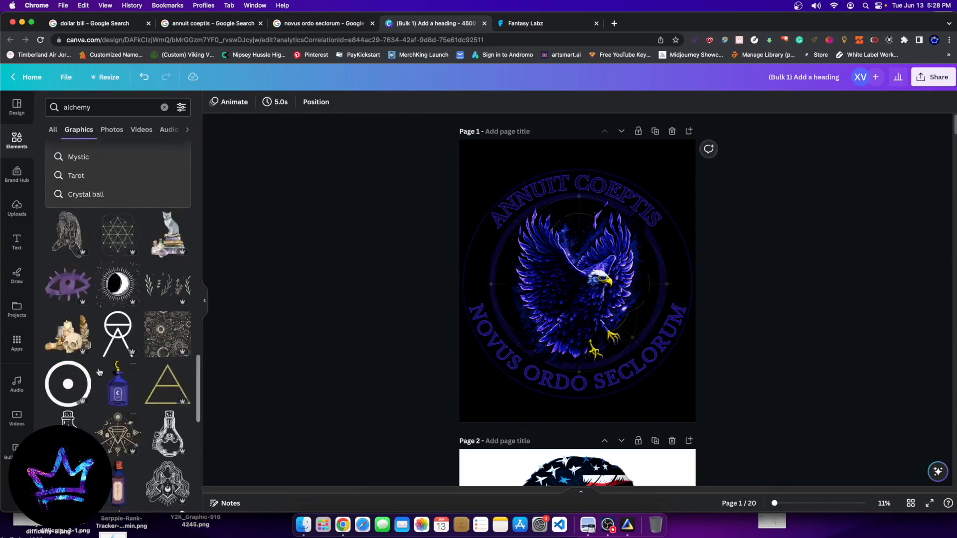
- Search the graphics for "american dollar" and browse the results for a usable element
{"action": "left_click", "coordinate": [109, 107]}
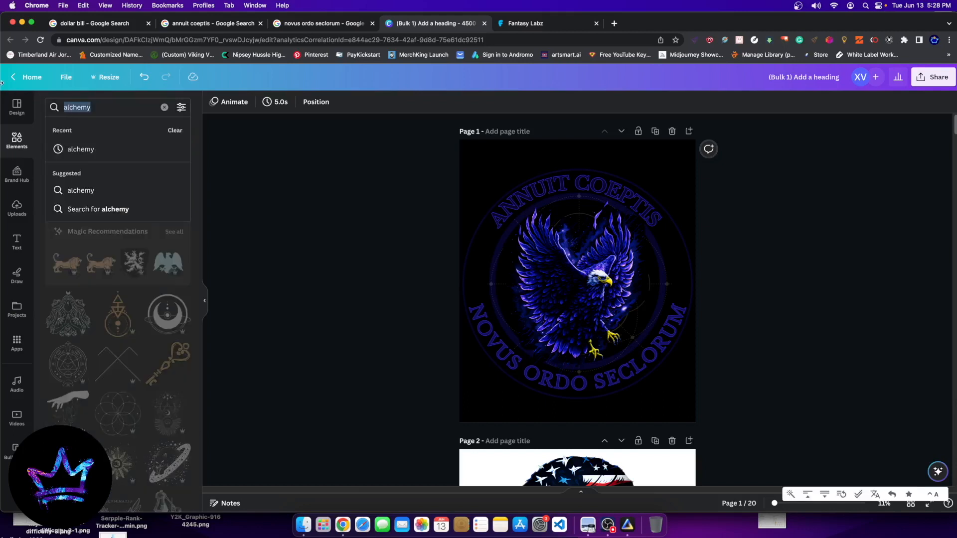
{"action": "type", "text": "american dollar"}
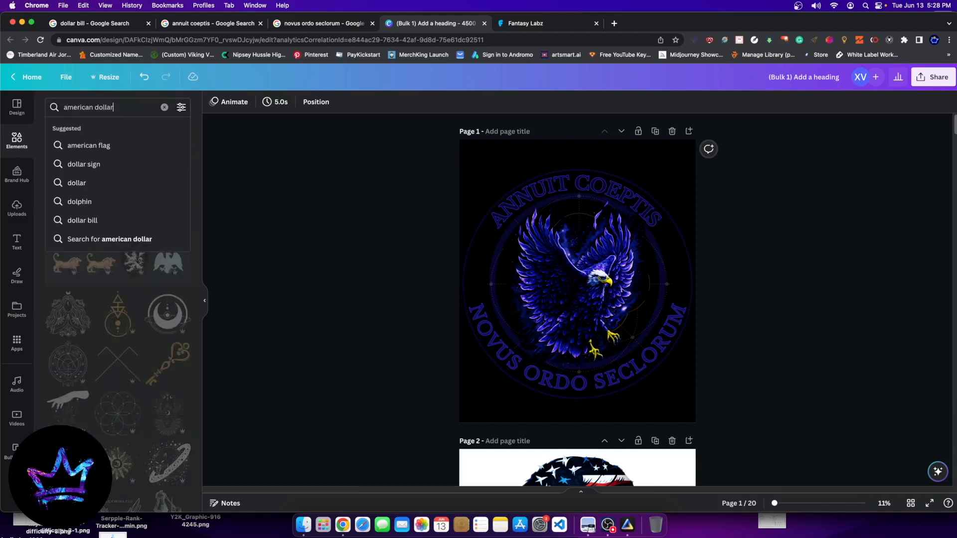
{"action": "key", "text": "Return"}
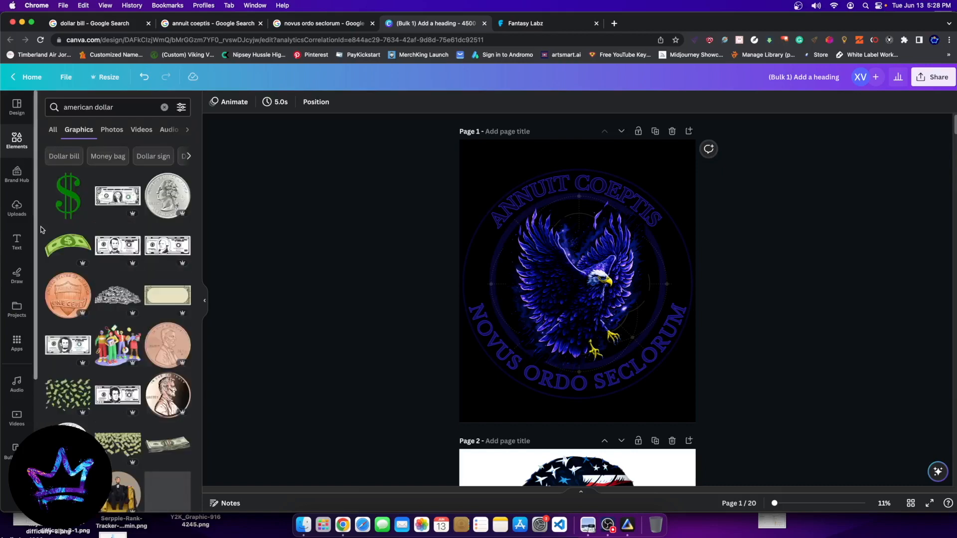
{"action": "scroll", "coordinate": [124, 299], "scroll_direction": "down", "scroll_amount": 2}
{"action": "scroll", "coordinate": [125, 300], "scroll_direction": "down", "scroll_amount": 10}
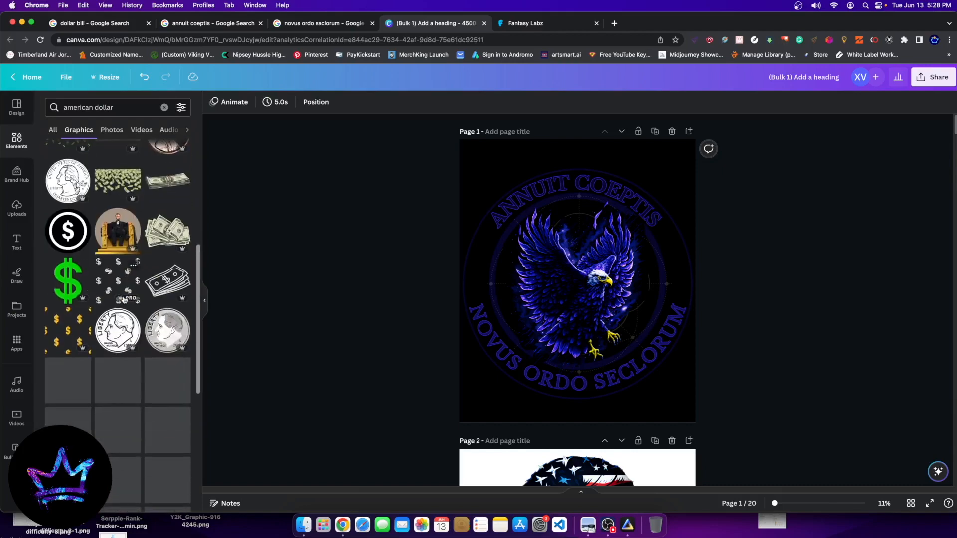
{"action": "scroll", "coordinate": [124, 300], "scroll_direction": "up", "scroll_amount": 12}
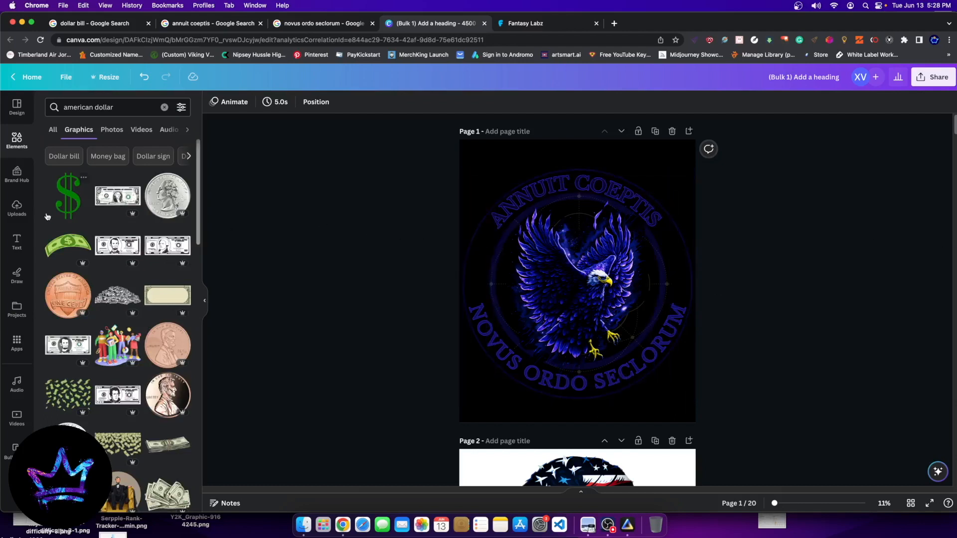
- Rotate the ANNUIT COEPTIS text slightly counterclockwise between the rings and deselect it
{"action": "left_click", "coordinate": [609, 526]}
{"action": "left_click", "coordinate": [804, 345]}
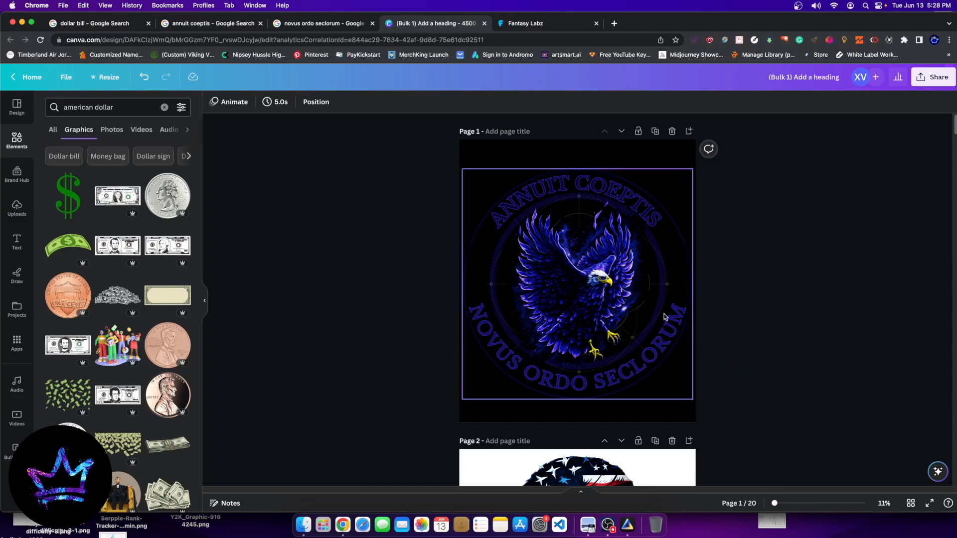
{"action": "left_click", "coordinate": [637, 198]}
{"action": "left_click_drag", "start_coordinate": [571, 255], "coordinate": [575, 258]}
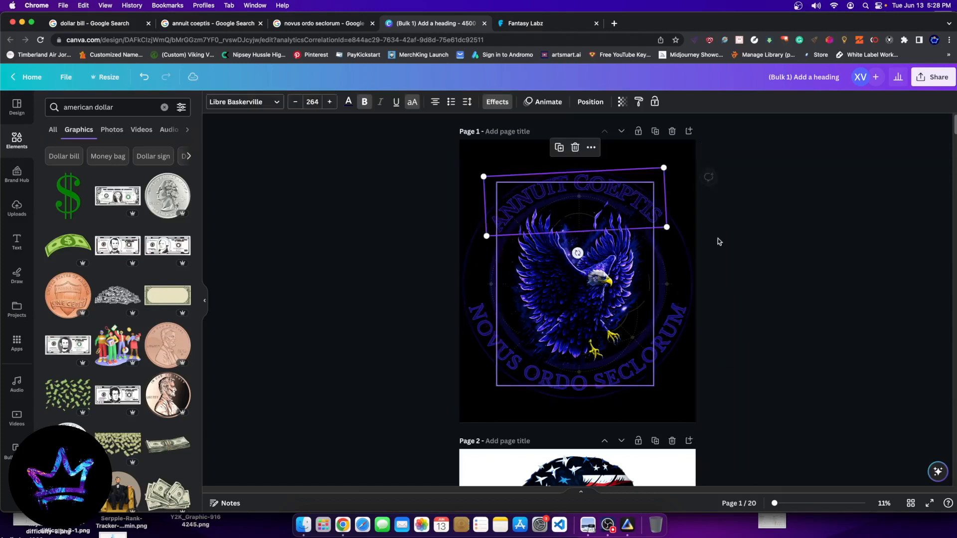
{"action": "left_click", "coordinate": [842, 238]}
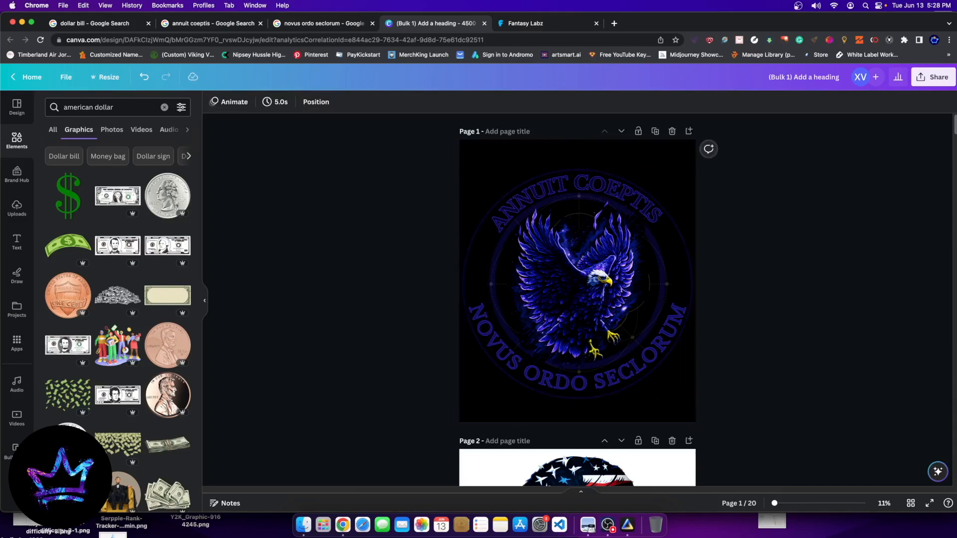